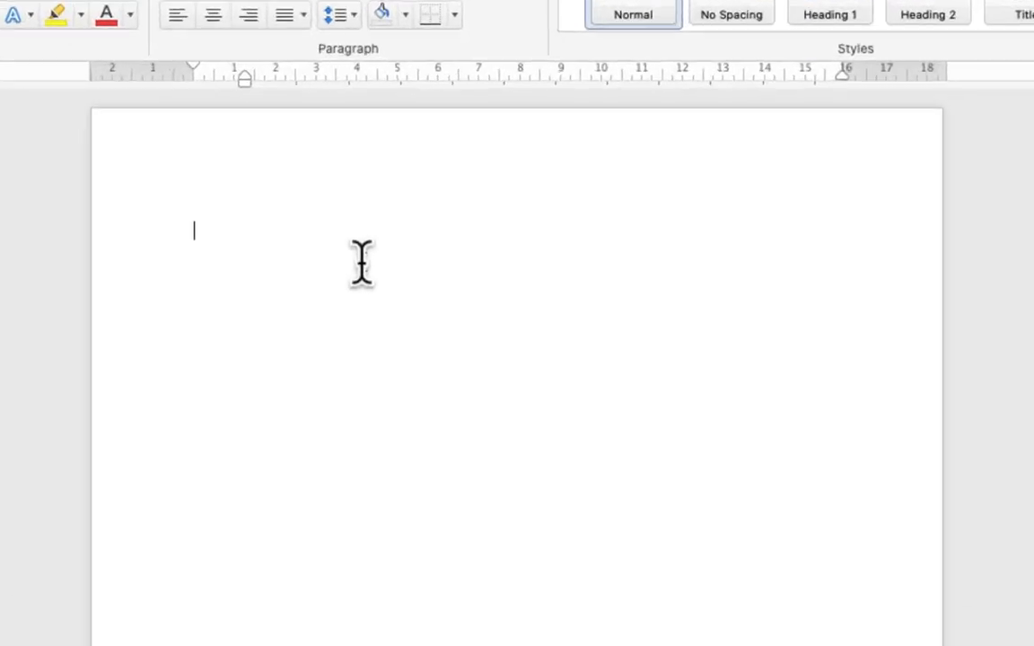
- Generate sample paragraphs in the blank document with =rand(5,10)
type("=rand()")
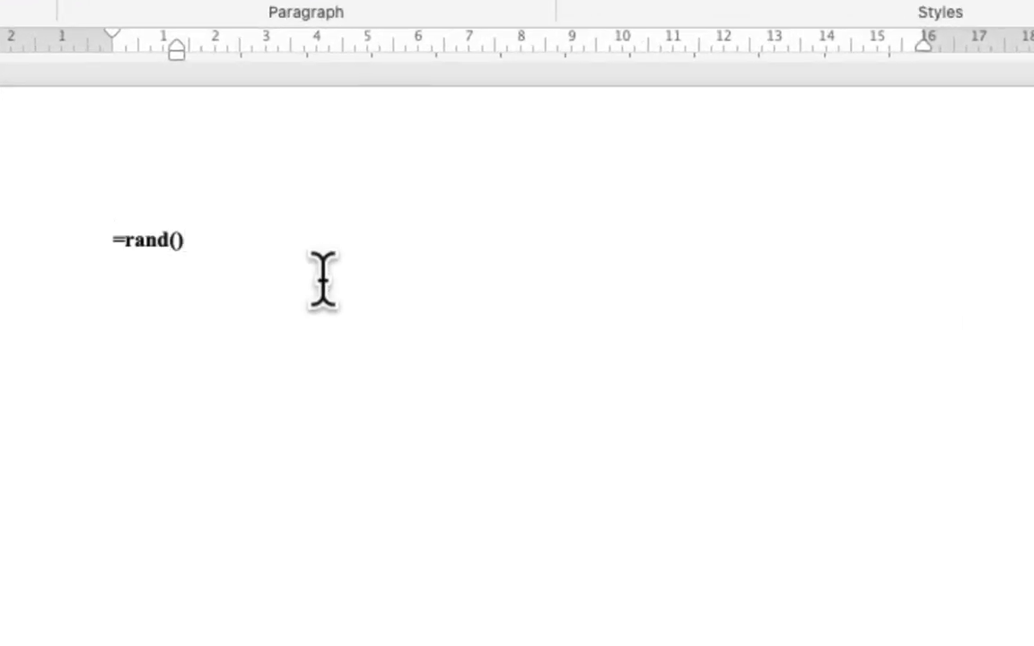
key("BackSpace")
type("5,10)")
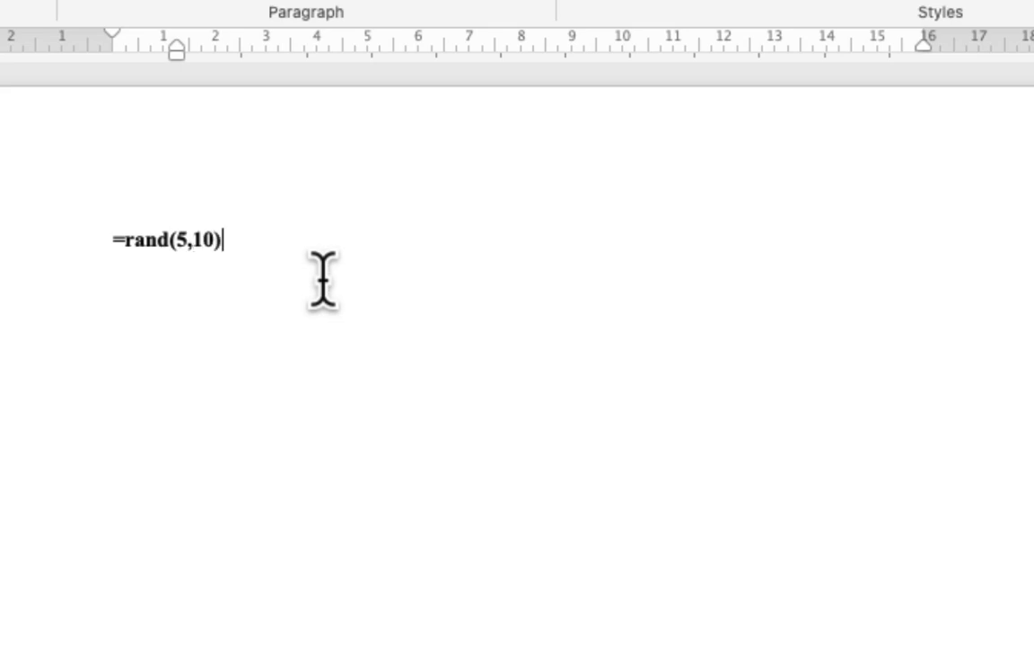
key("Return")
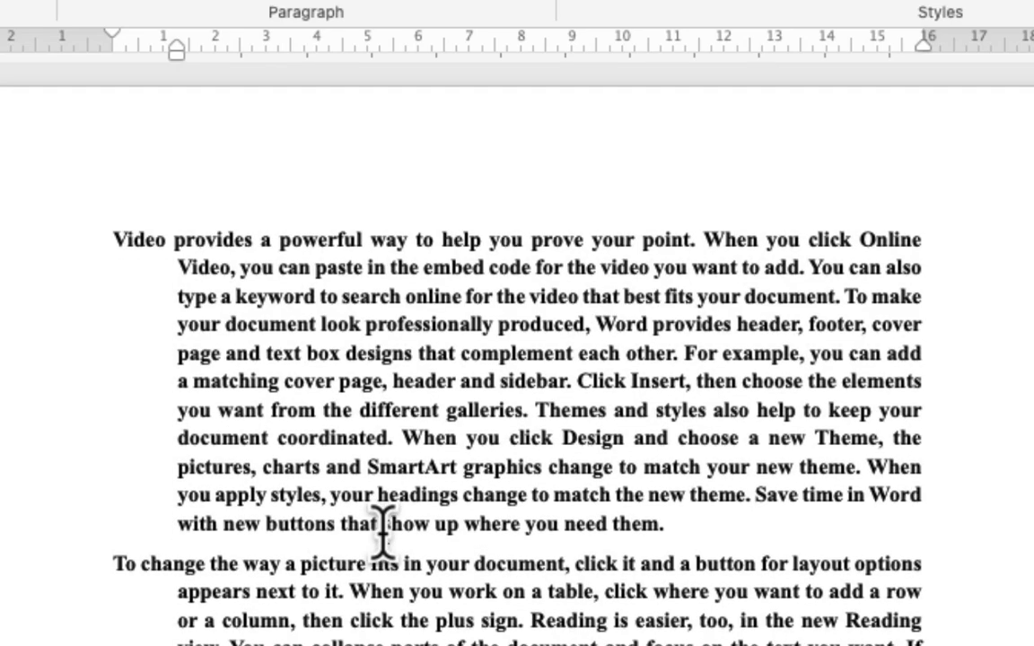
- Change all the document text from bold to regular type
key("super+a")
key("super+b")
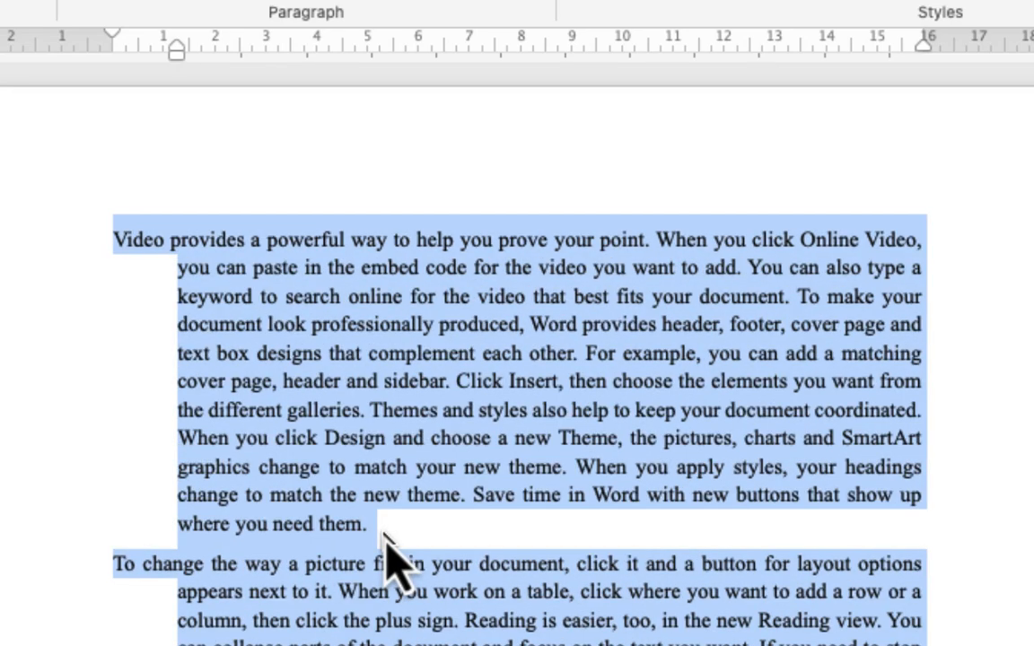
left_click(443, 517)
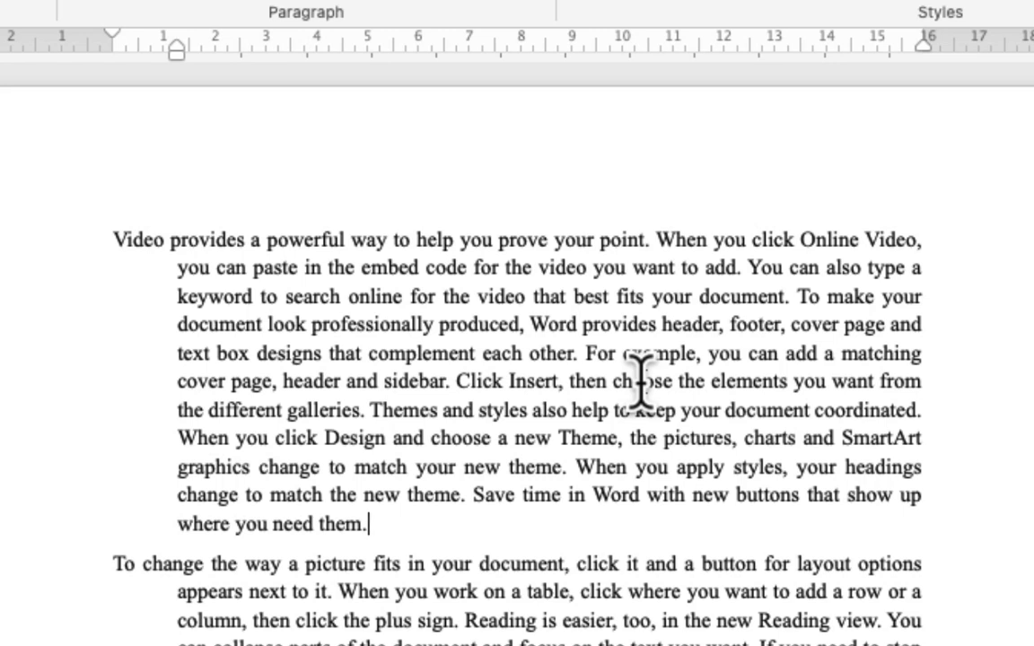
- Insert footnote 1 after the word "header" in the first paragraph using the References tools
scroll(639, 381, "down", 1)
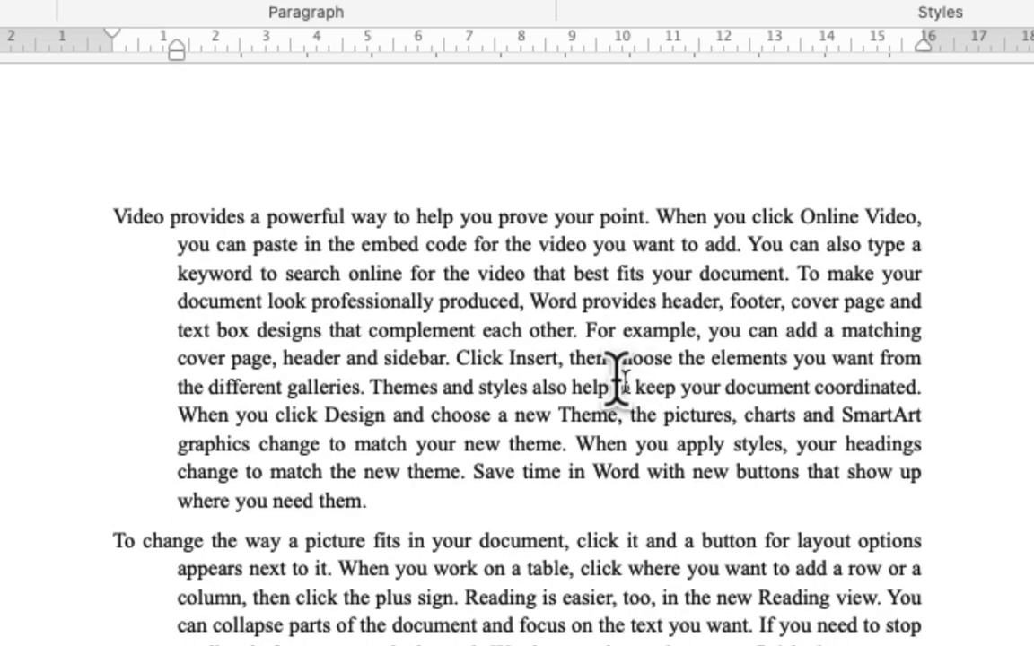
left_click(171, 2)
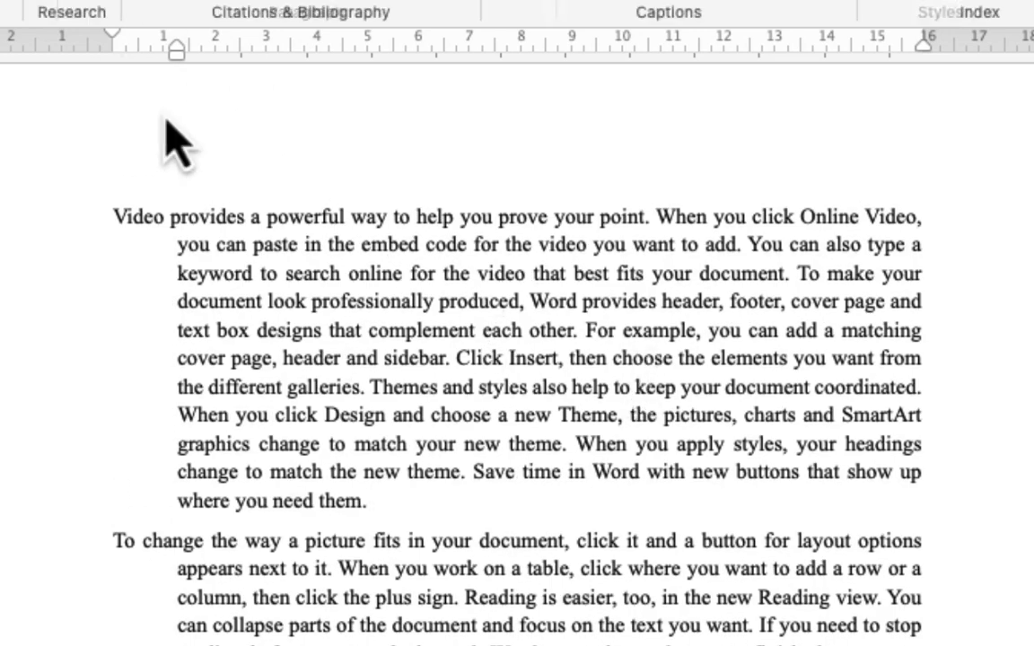
scroll(392, 461, "down", 5)
scroll(393, 460, "up", 4)
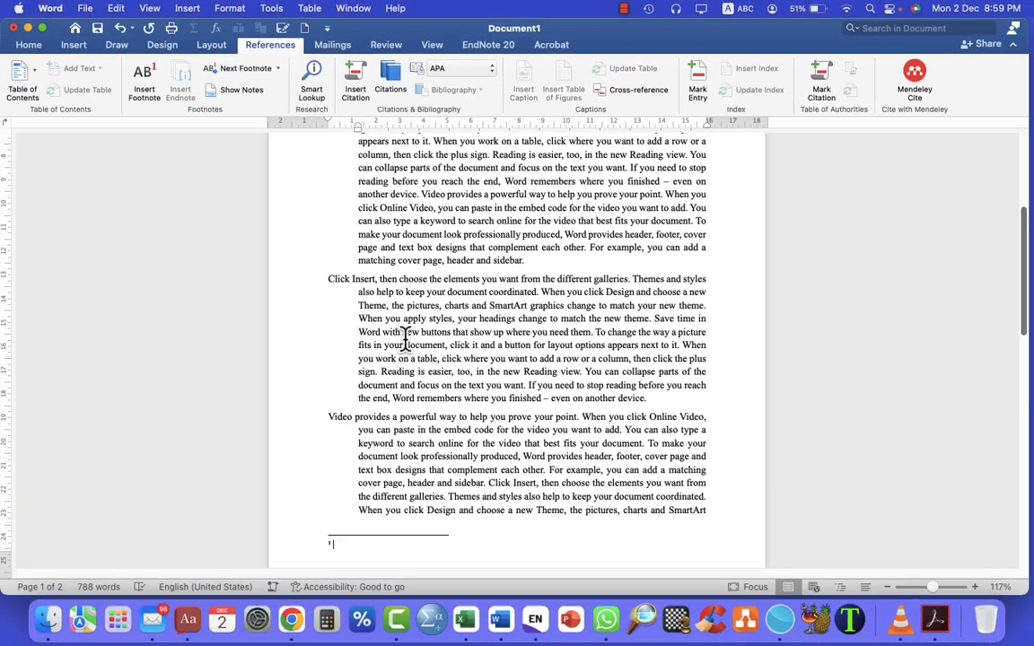
scroll(357, 369, "up", 5)
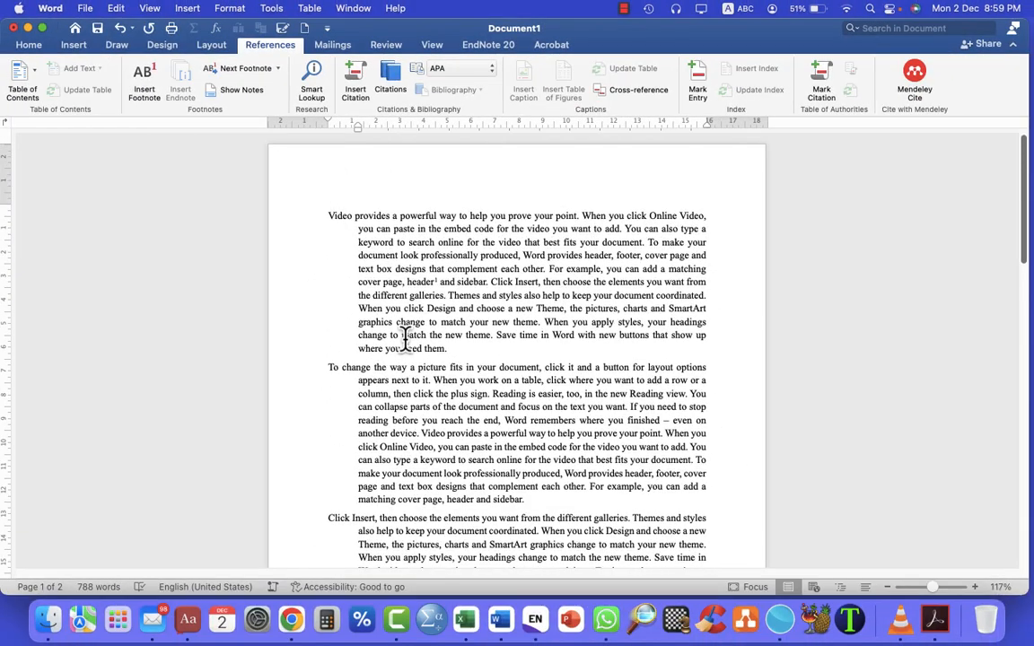
scroll(405, 341, "down", 8)
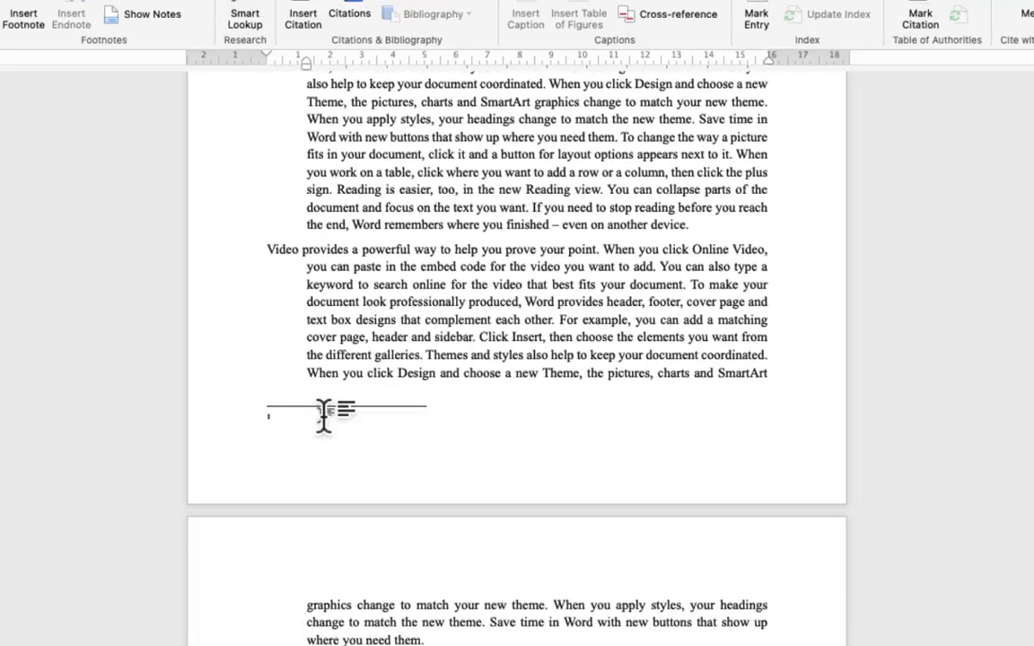
- Bring up and enlarge EndNote 20, then start a new reference kept as Journal Article
left_click(535, 620)
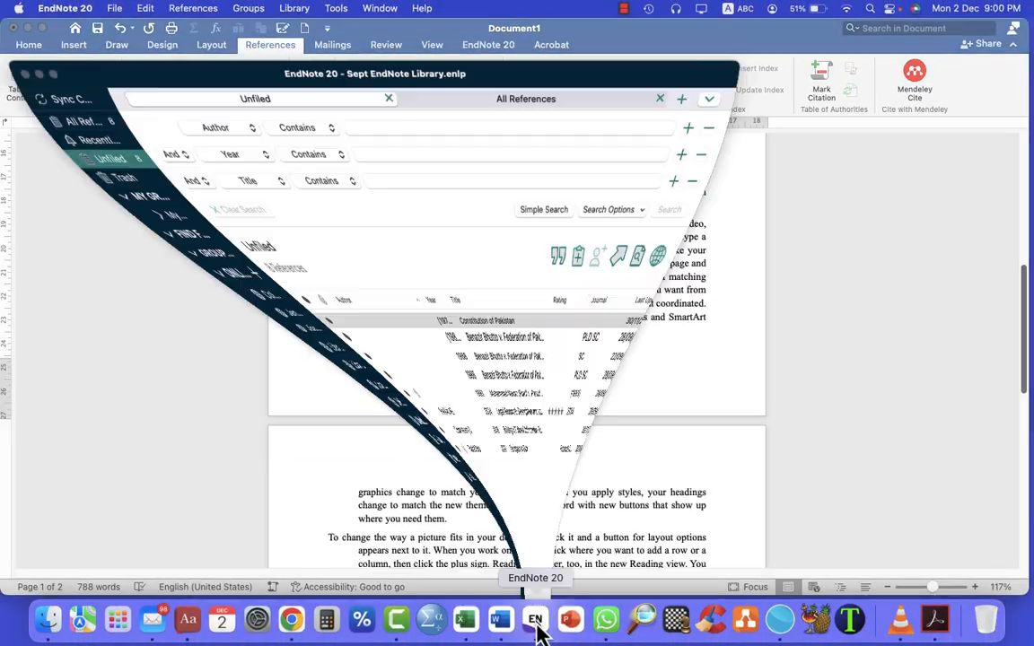
left_click_drag(739, 558, 1030, 595)
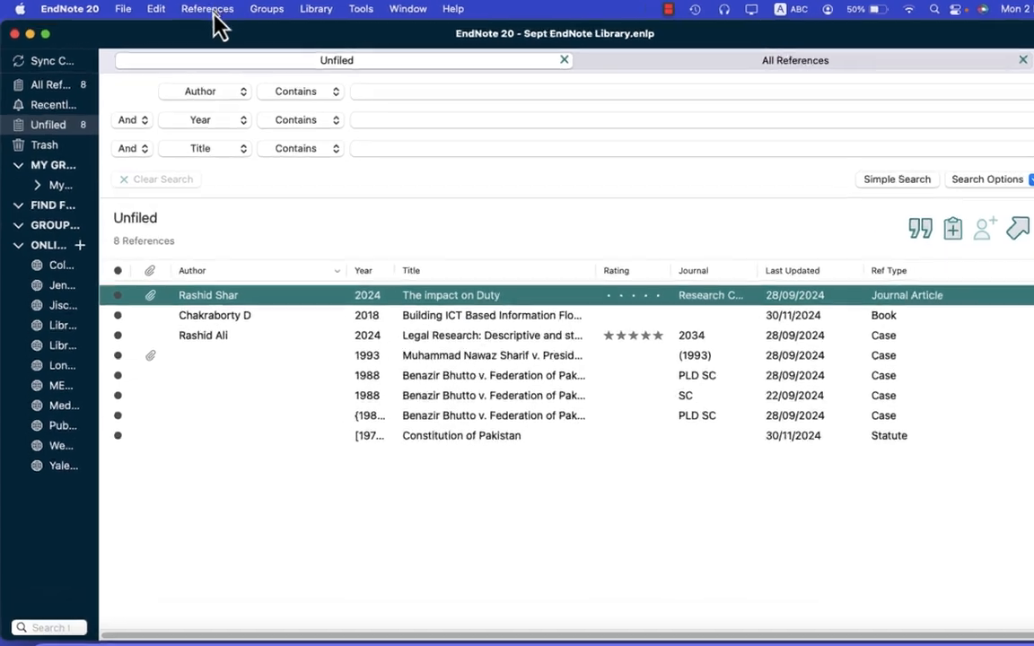
left_click(208, 12)
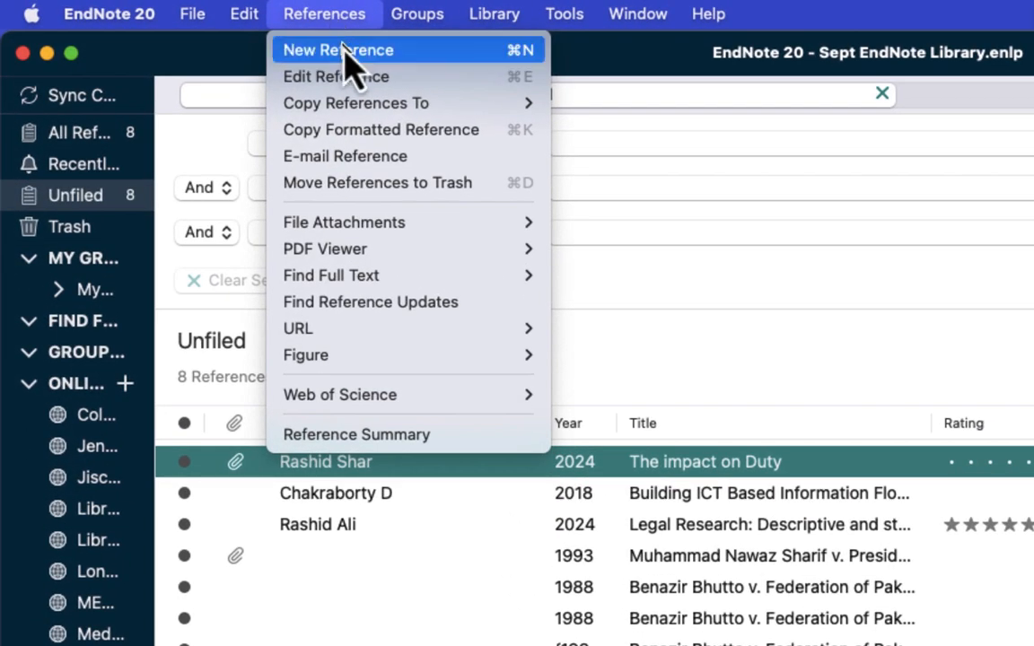
left_click(344, 51)
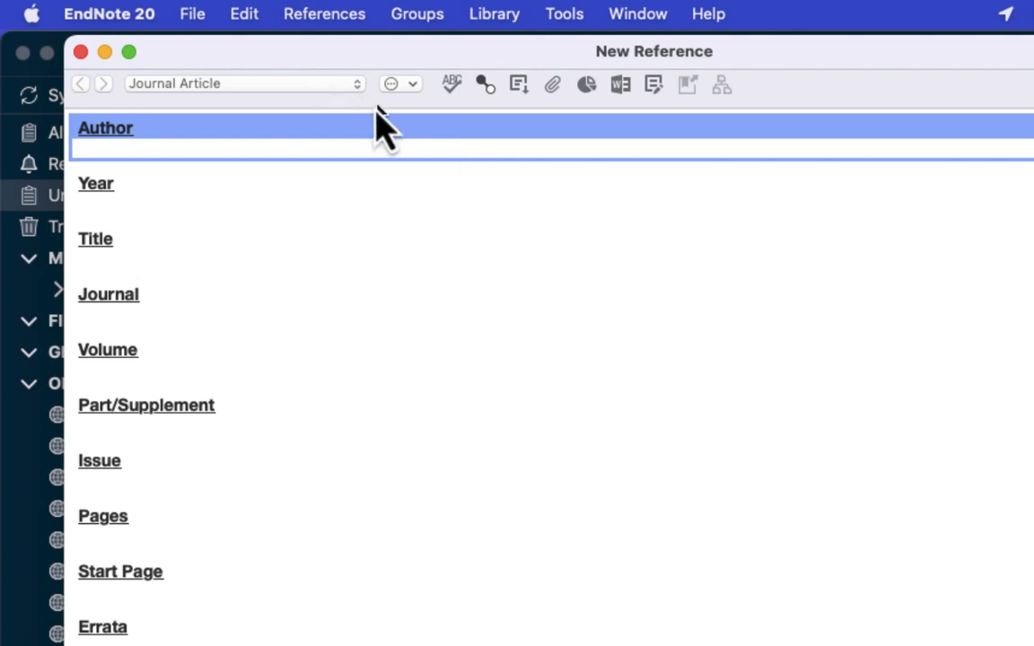
left_click(358, 86)
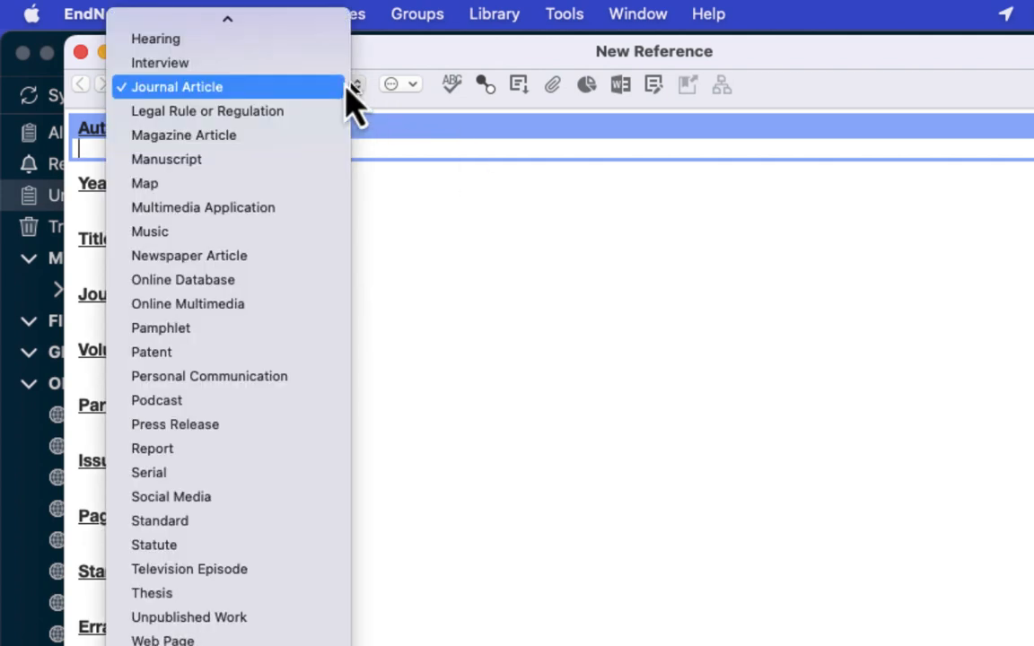
scroll(295, 90, "up", 8)
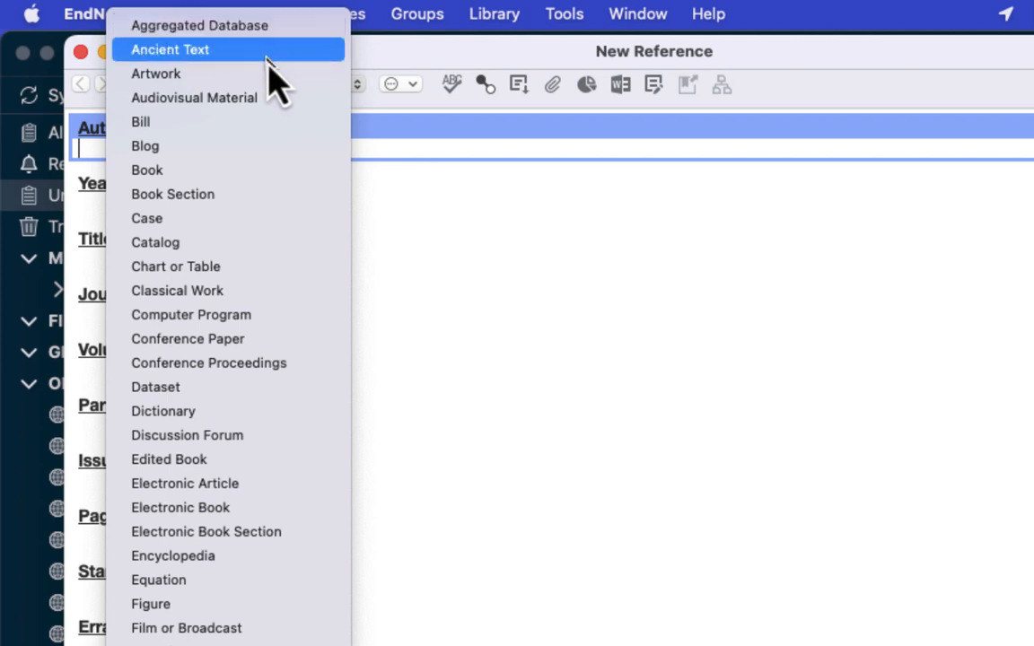
scroll(249, 219, "down", 2)
scroll(260, 314, "down", 4)
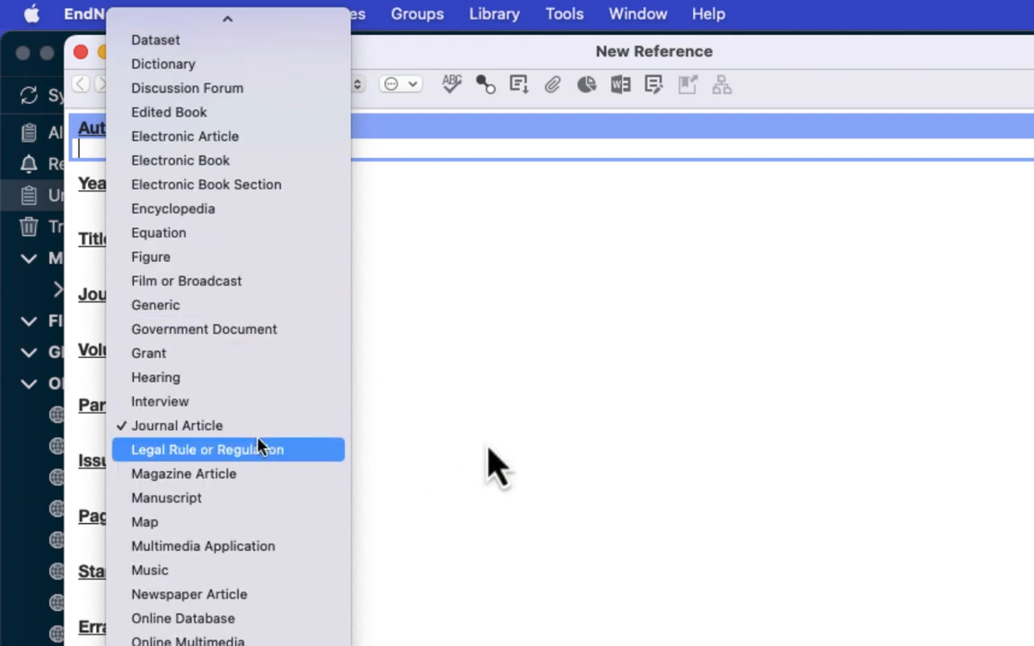
left_click(787, 420)
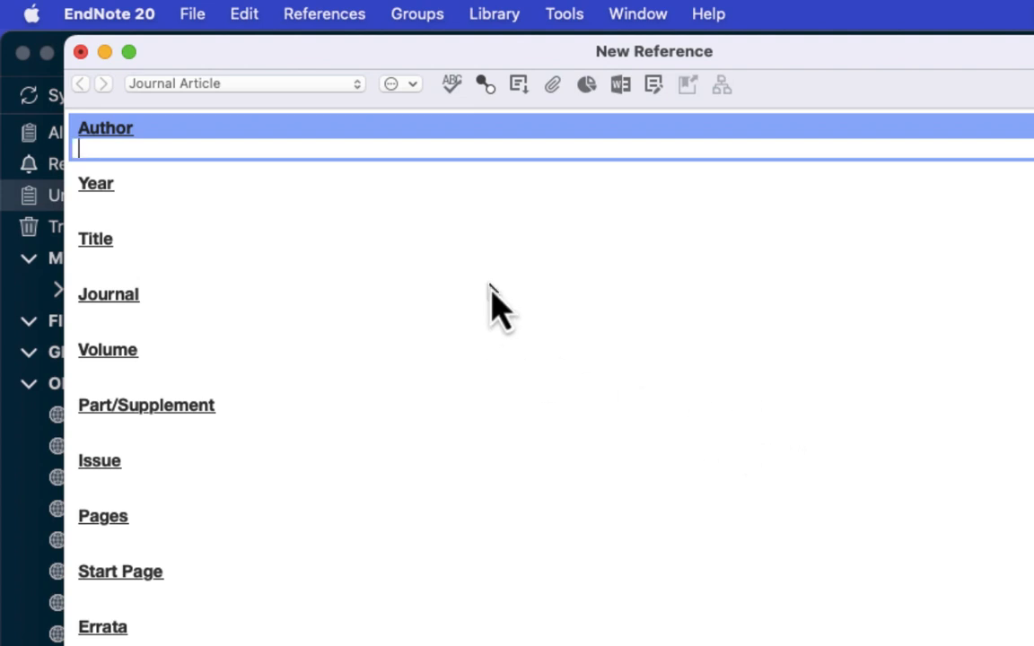
- Enter the author's name, year 2024 and title 'The Fear in victims and criminals during snatching'
type("Dr. R")
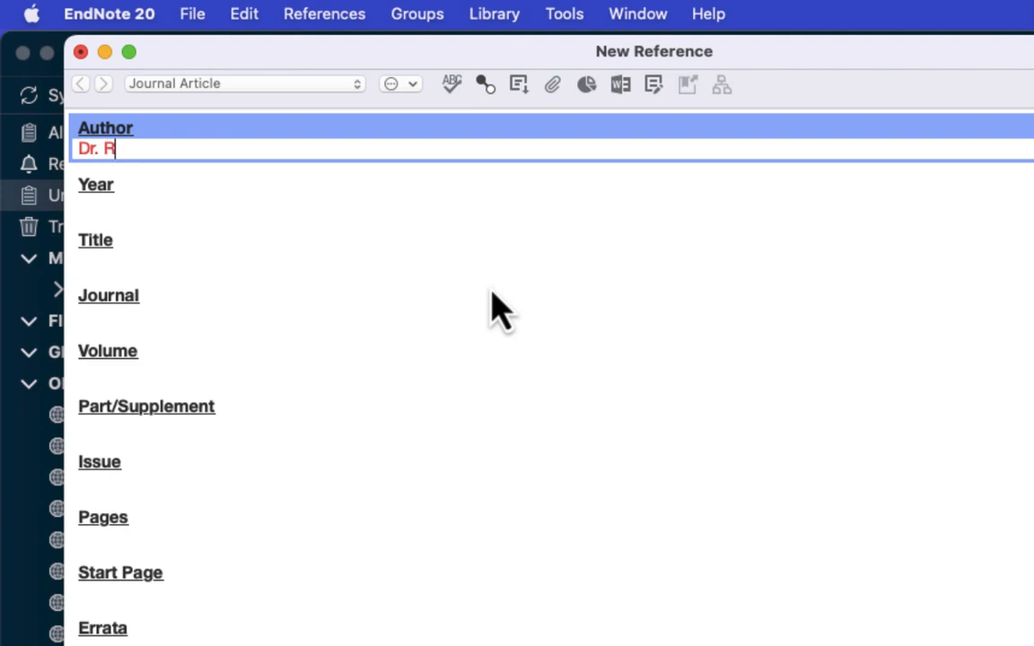
type("ashid A")
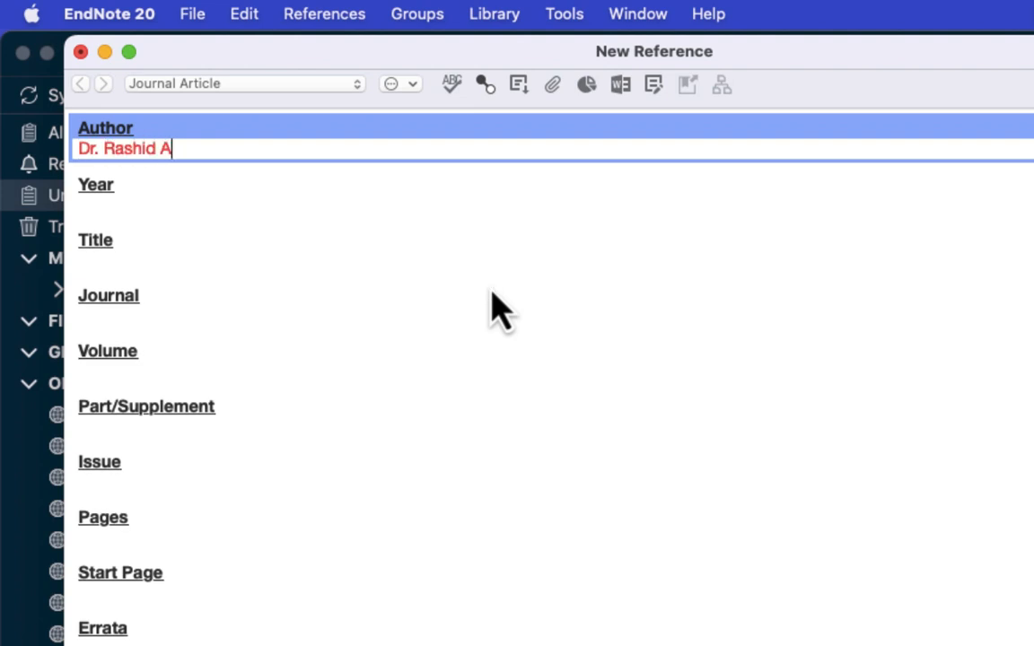
key("BackSpace")
type("bALOCH")
key("Tab")
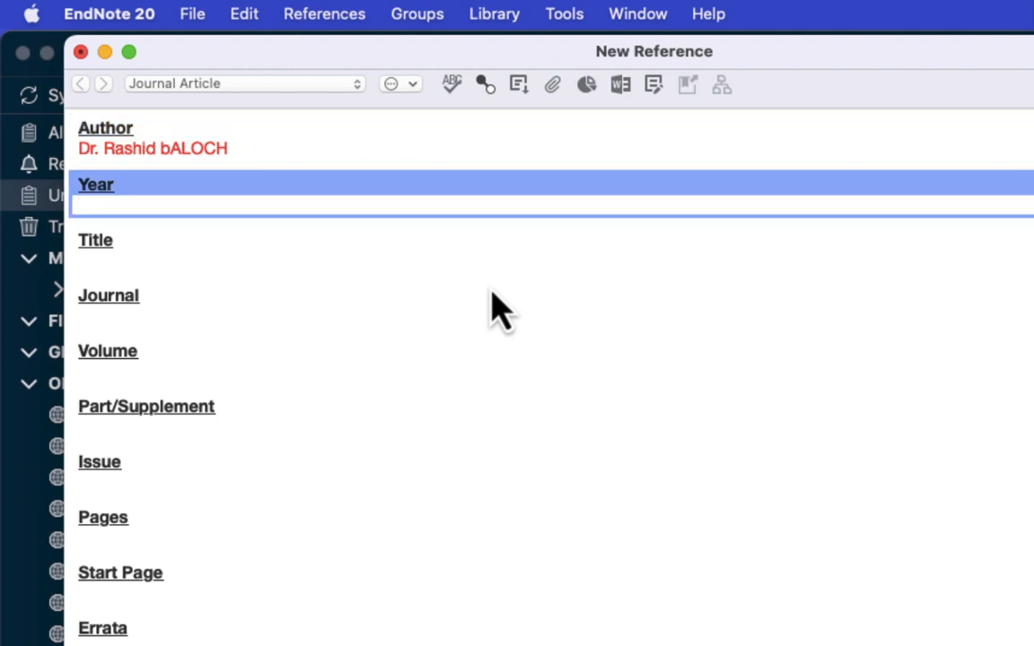
type("2024")
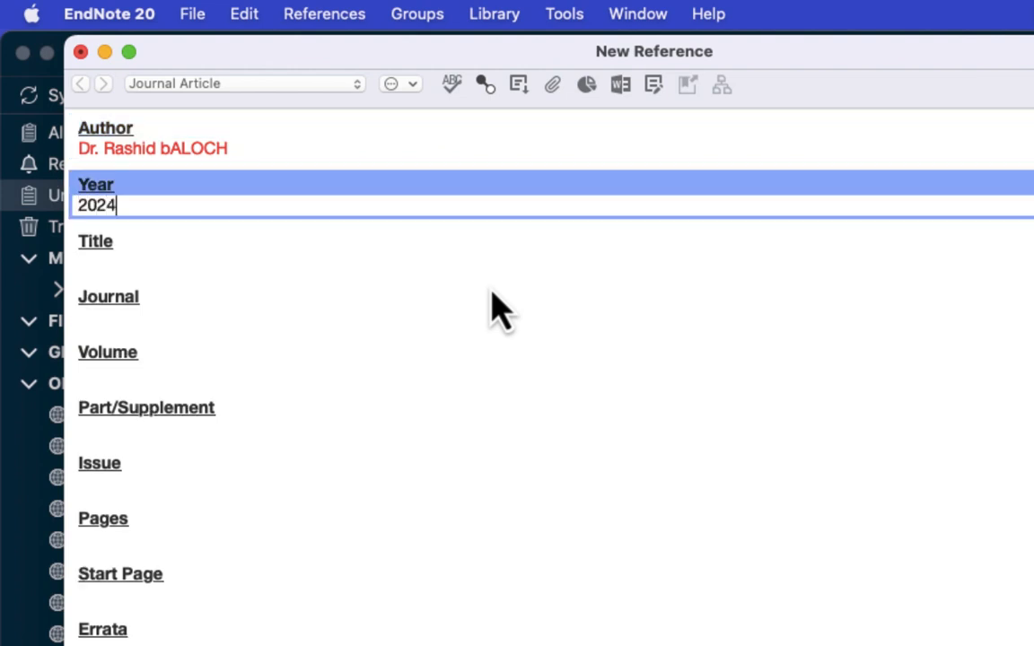
key("Tab")
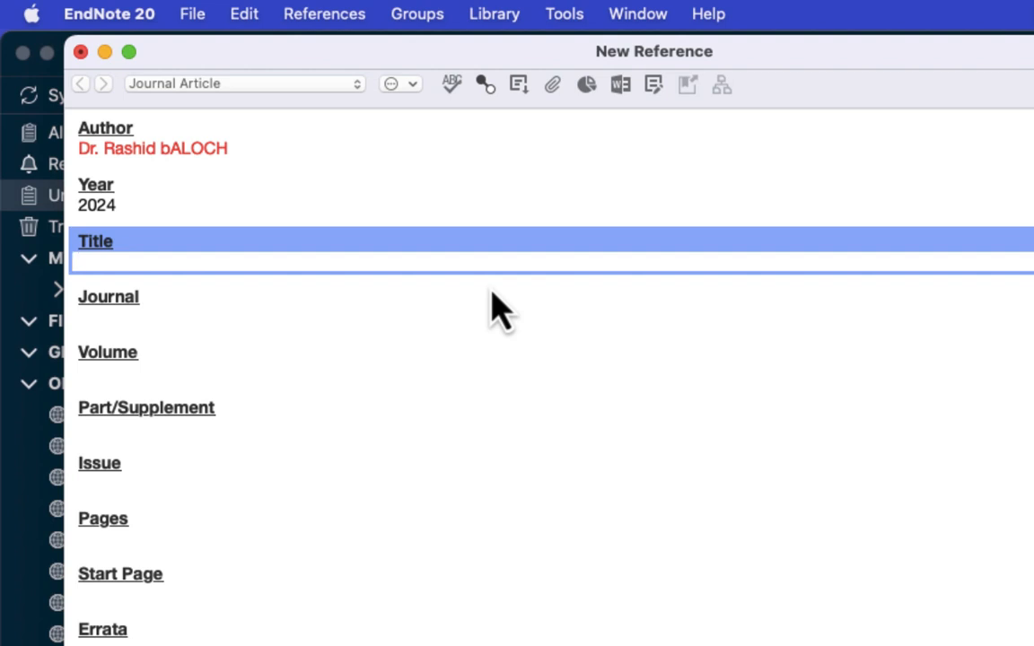
type("The ")
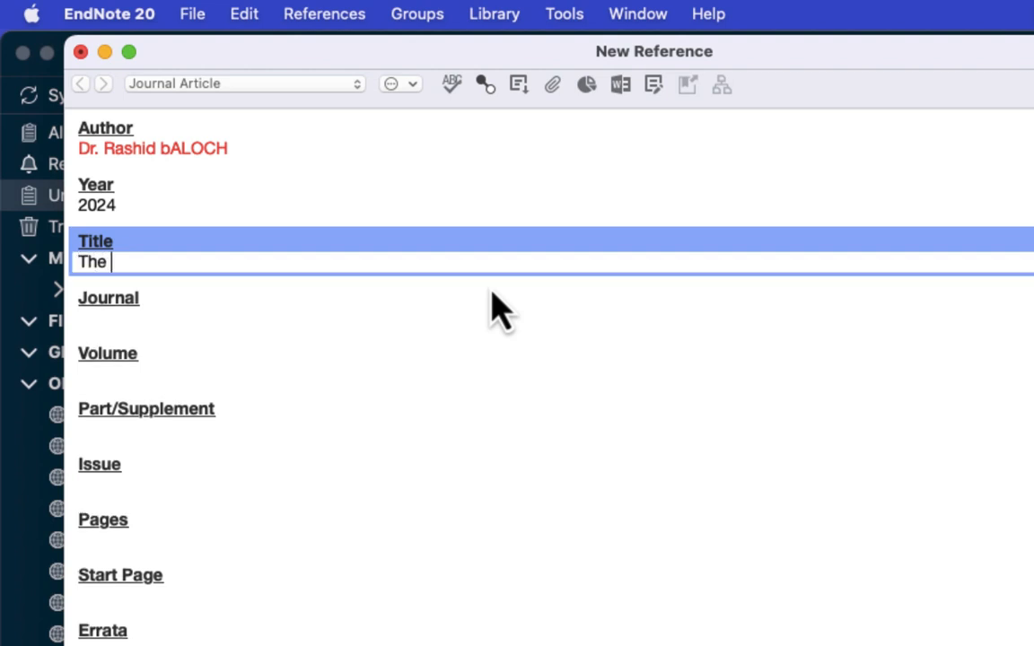
type("Fear in vict")
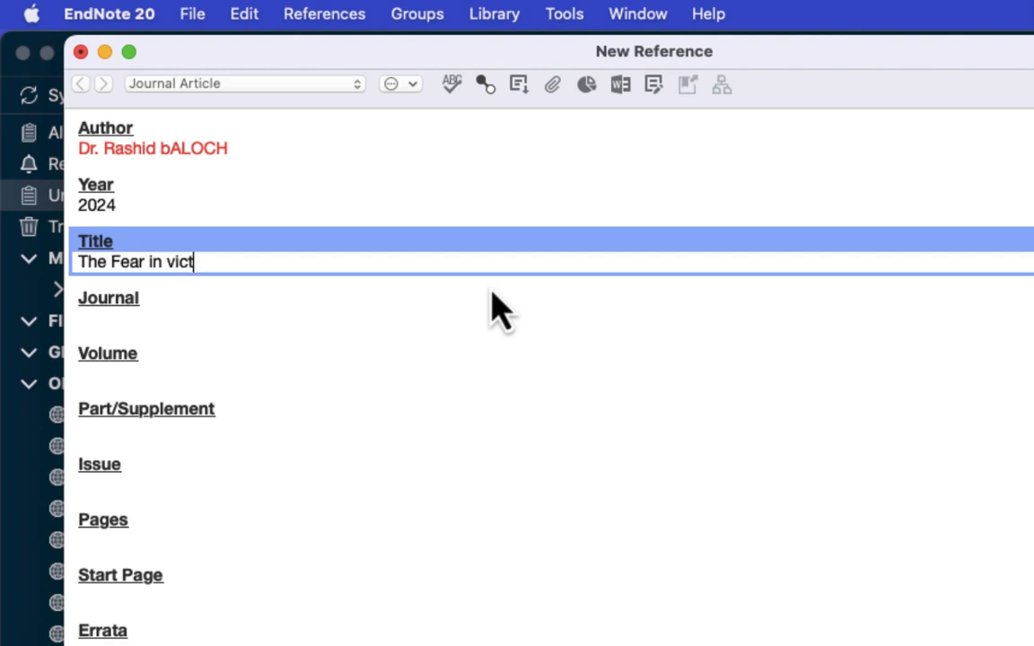
type("ims and ")
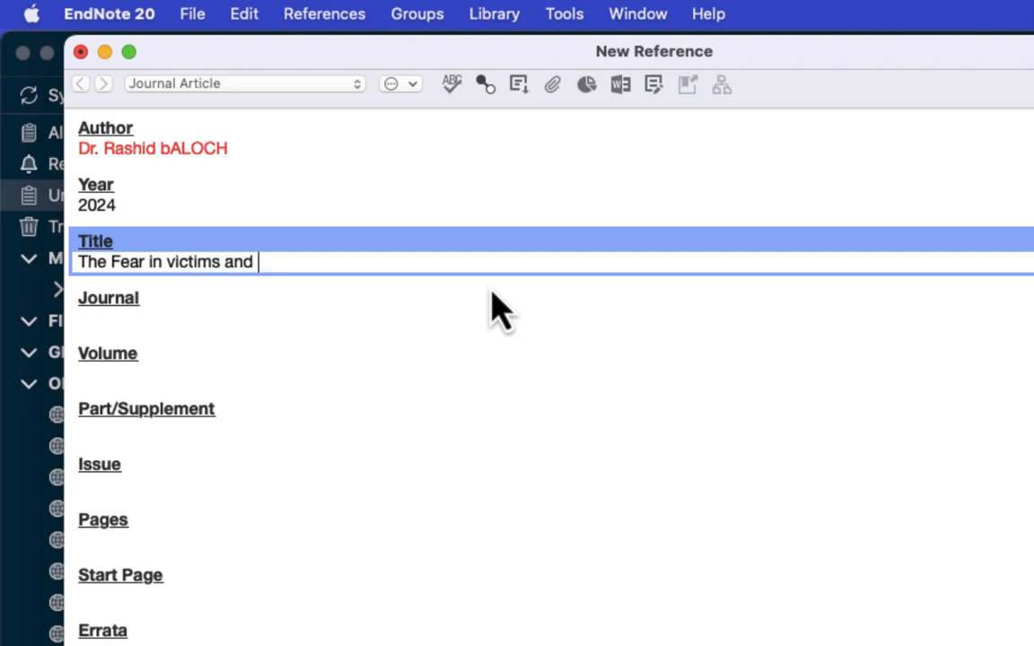
type("crimina")
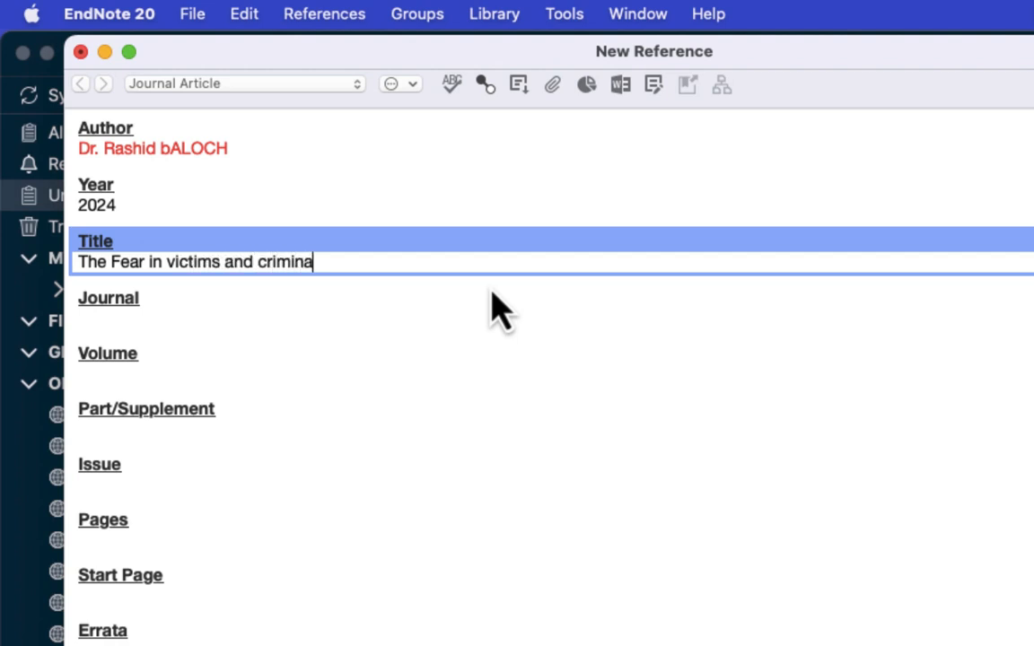
type("ls during ")
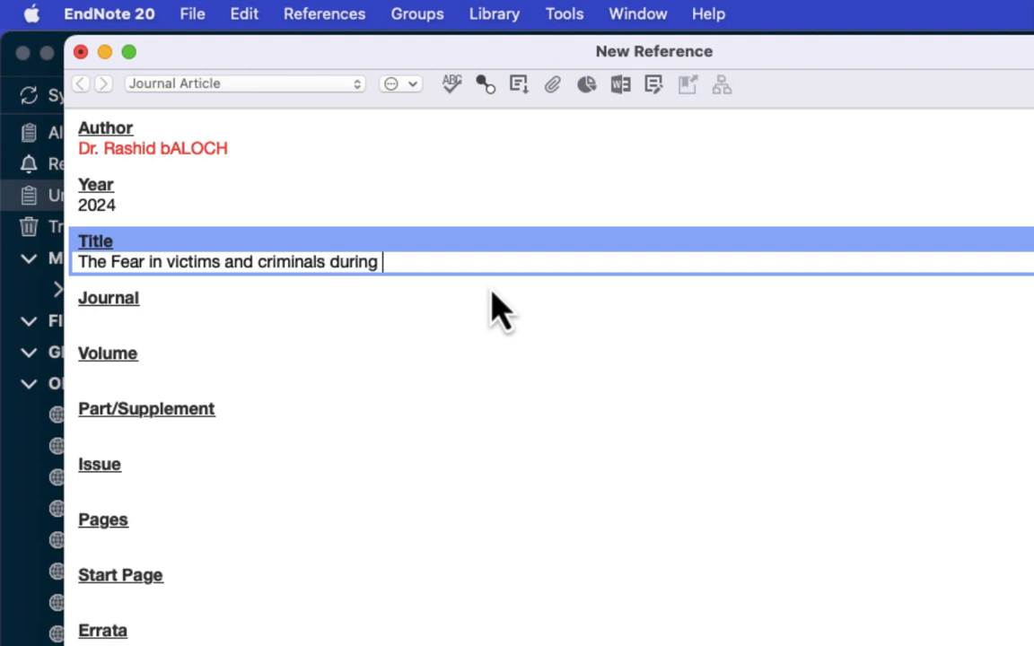
type("snatching")
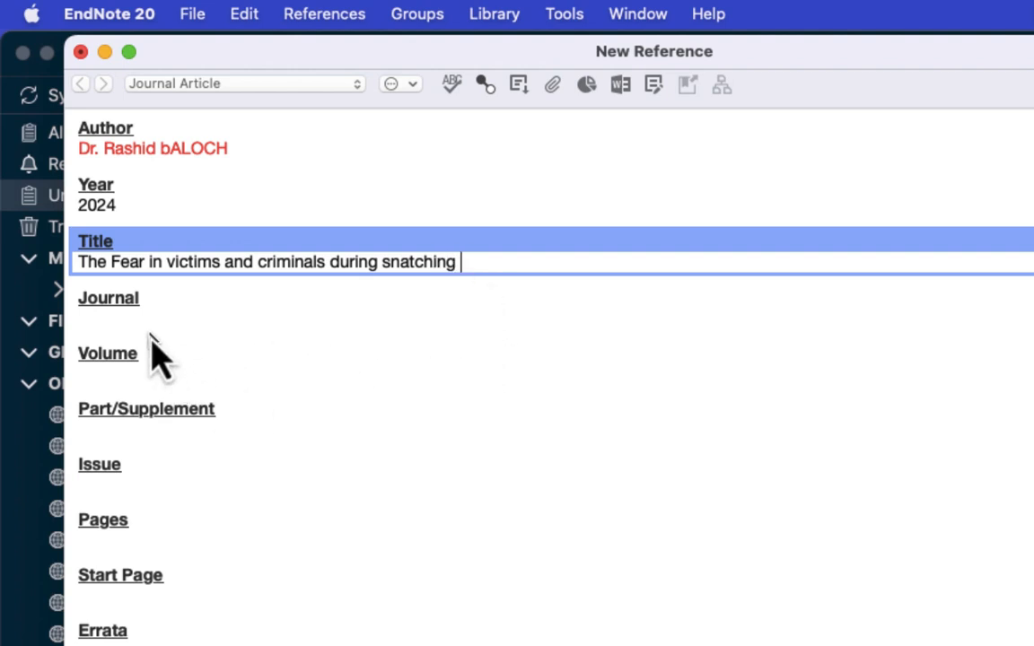
- Set volume 1, issue 1 and journal name 'Intl Criminology'
left_click(131, 375)
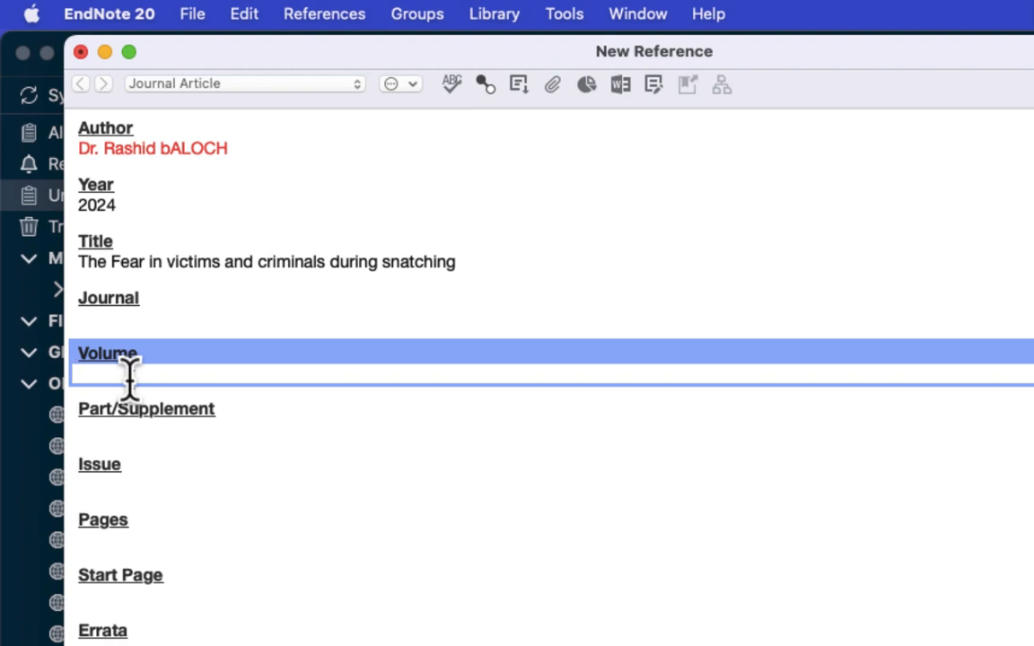
type("1")
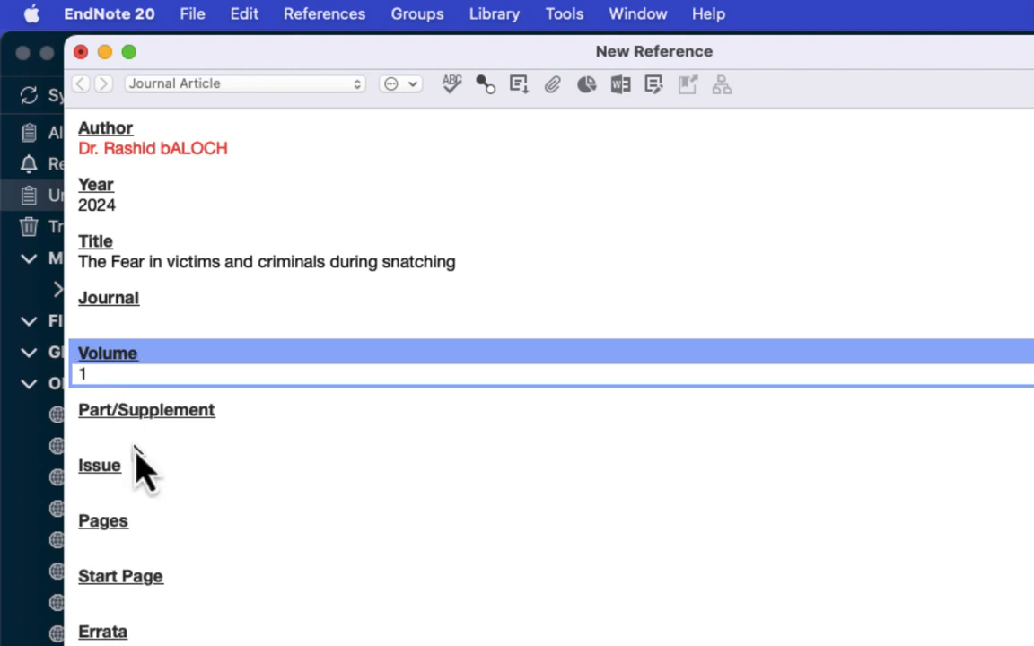
left_click(115, 485)
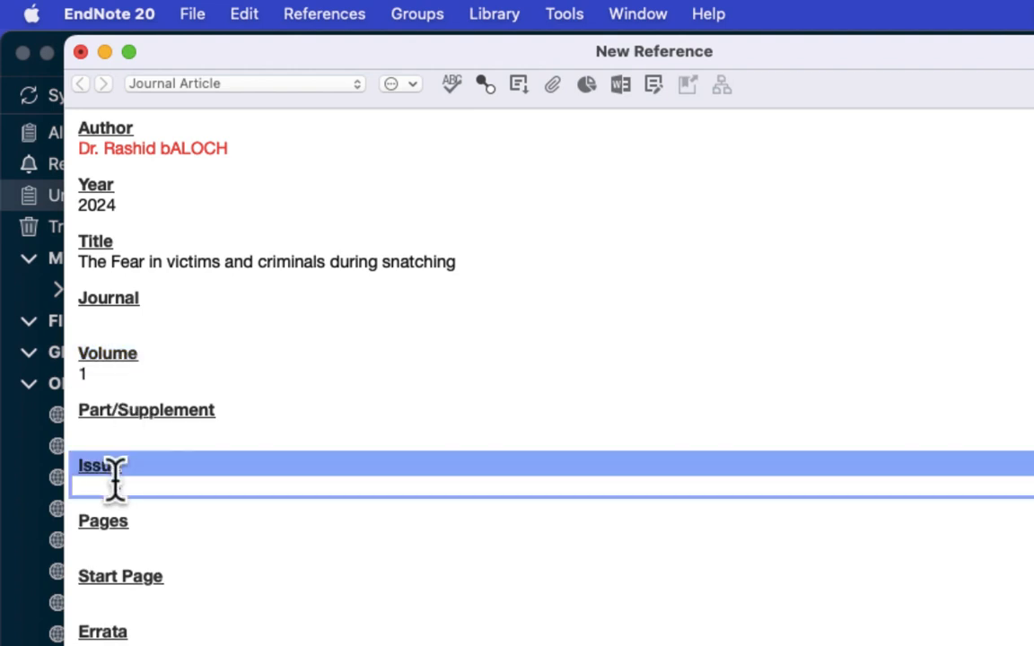
type("1")
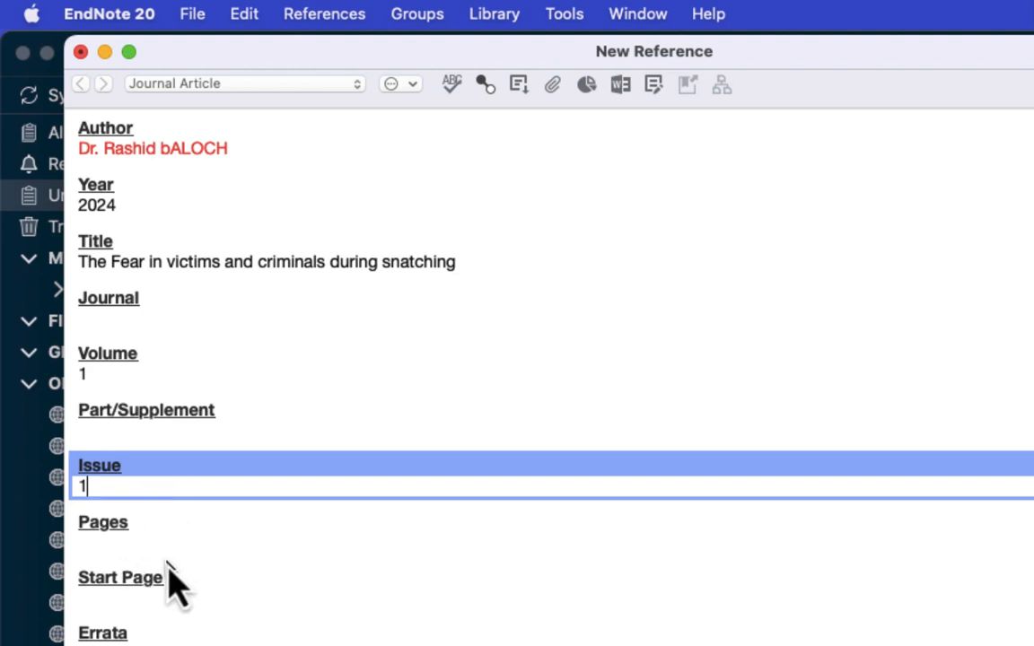
left_click(111, 321)
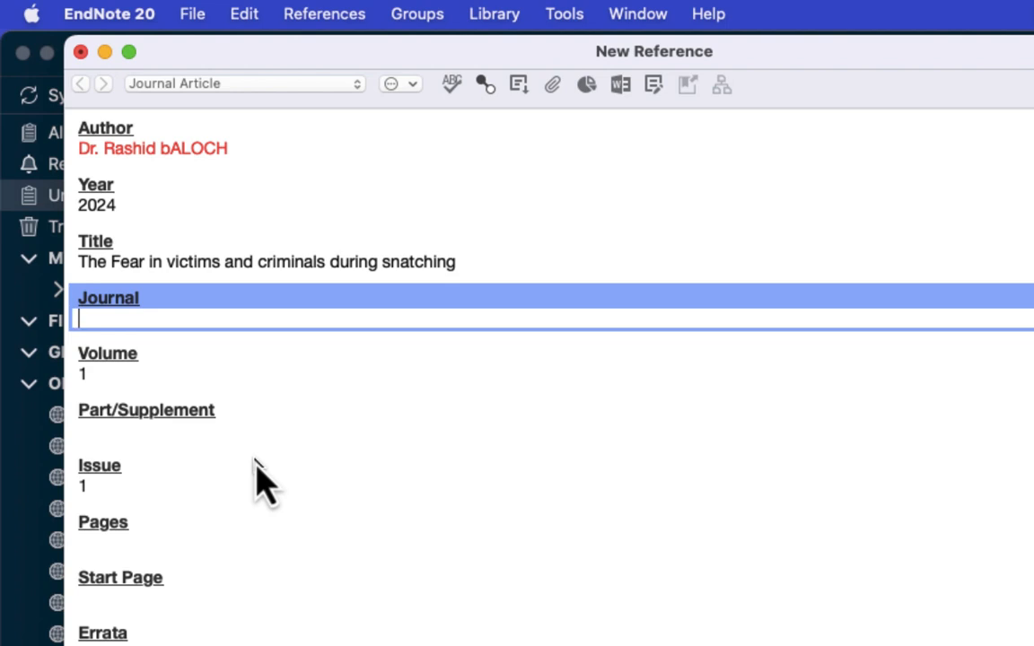
type("Crim")
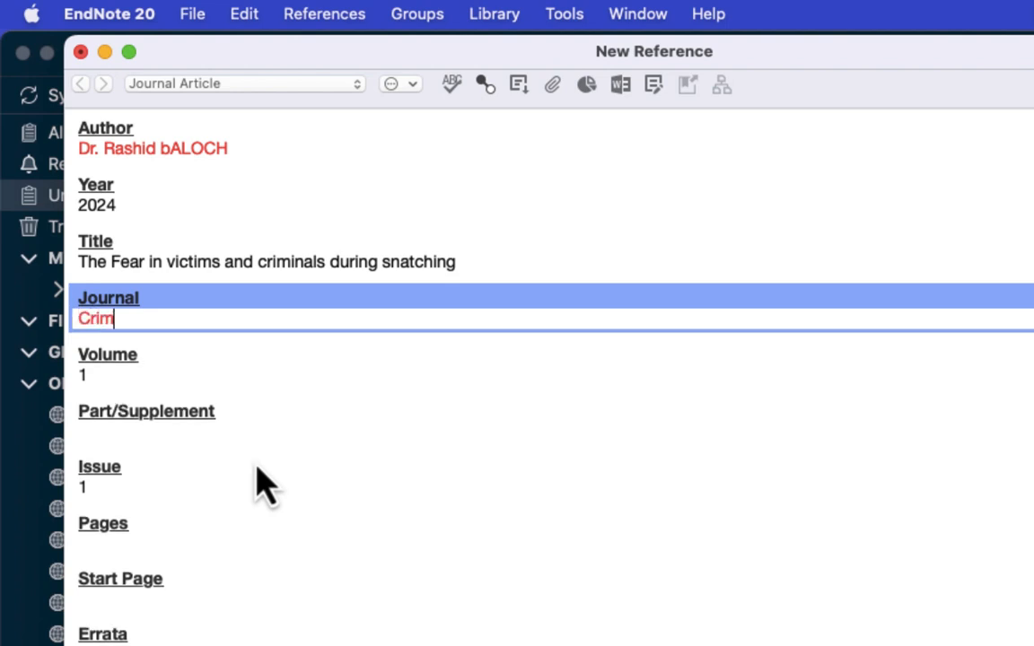
type("inology")
left_click(71, 319)
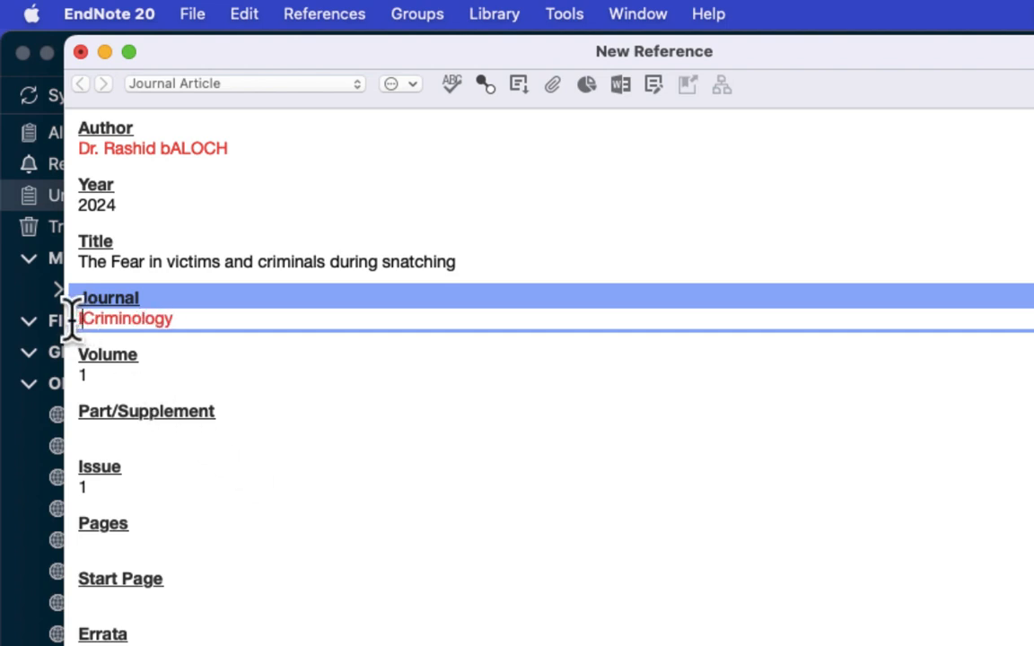
type("Intl")
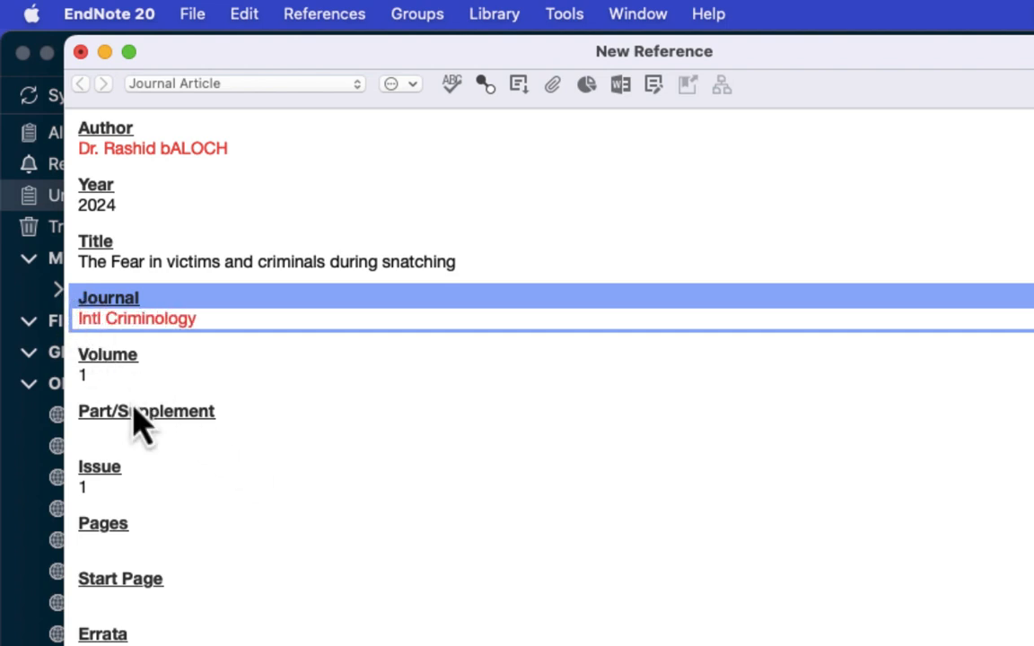
scroll(166, 449, "down", 3)
scroll(169, 445, "up", 2)
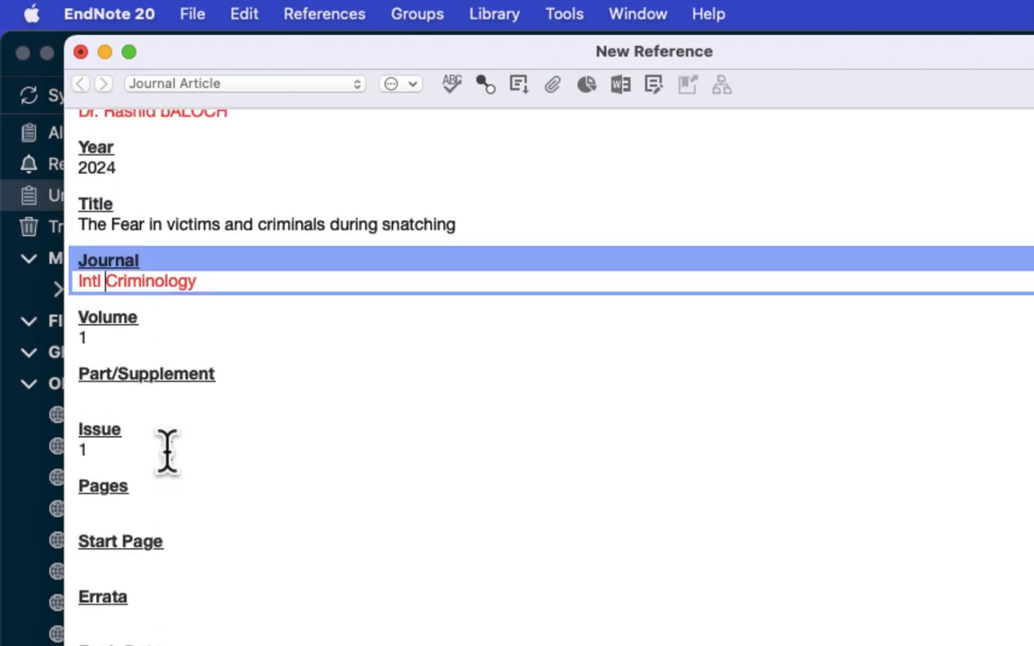
scroll(166, 450, "down", 5)
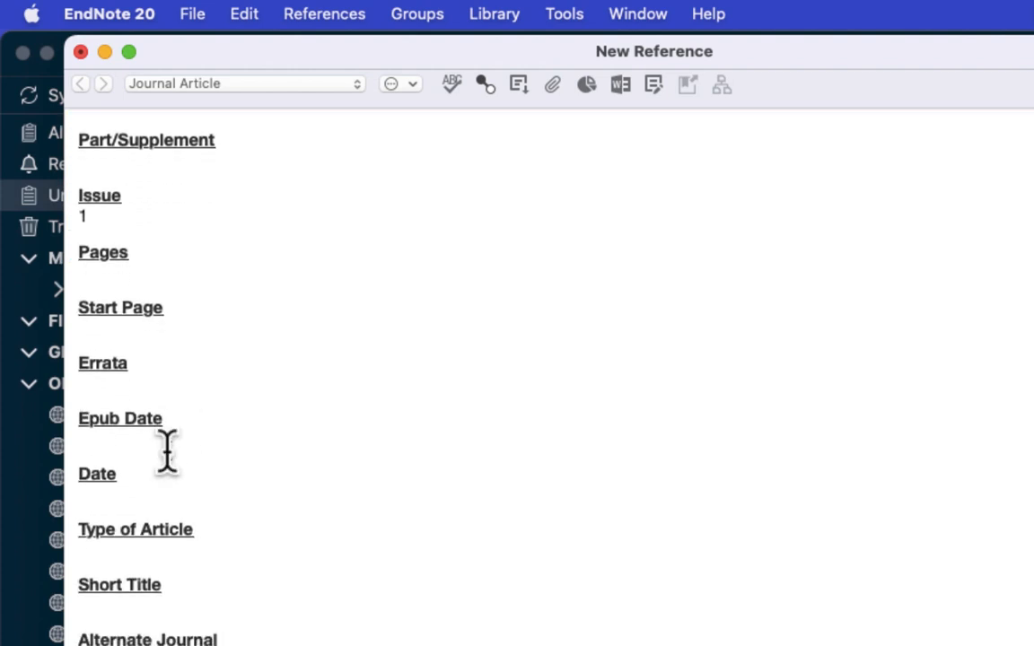
- Enter '<web adresses>' as the reference's URL
scroll(167, 452, "down", 10)
scroll(168, 449, "down", 15)
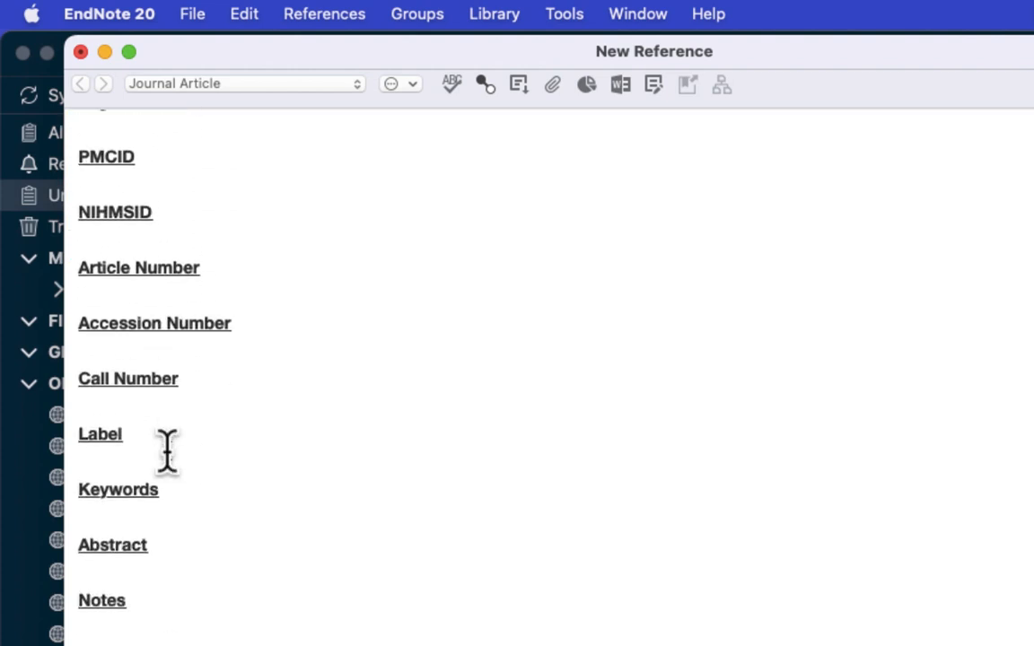
scroll(108, 451, "up", 1)
left_click(106, 458)
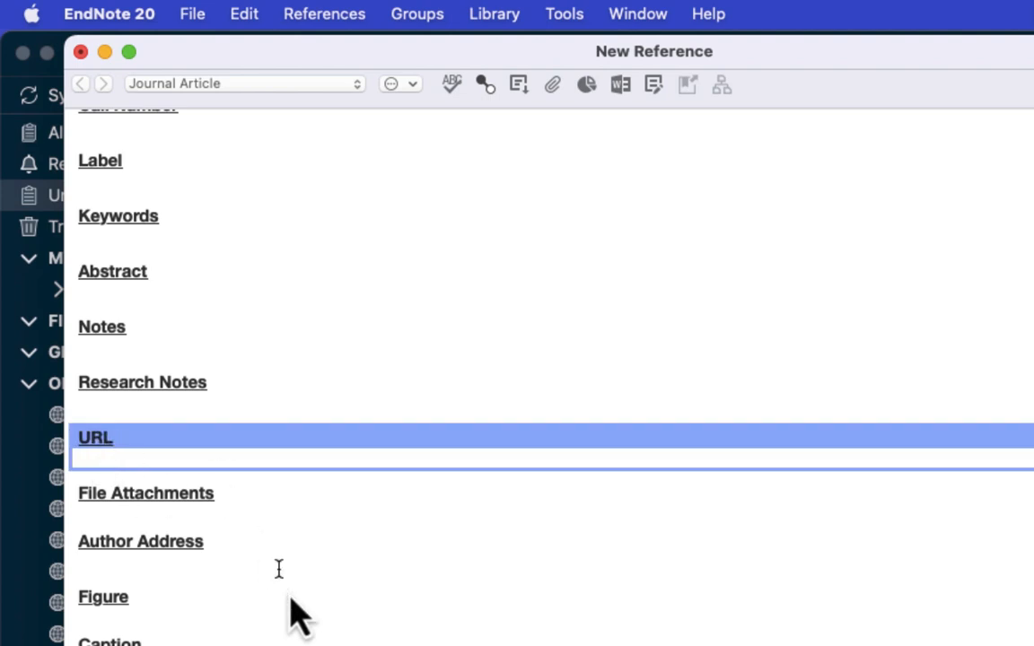
scroll(296, 619, "down", 2)
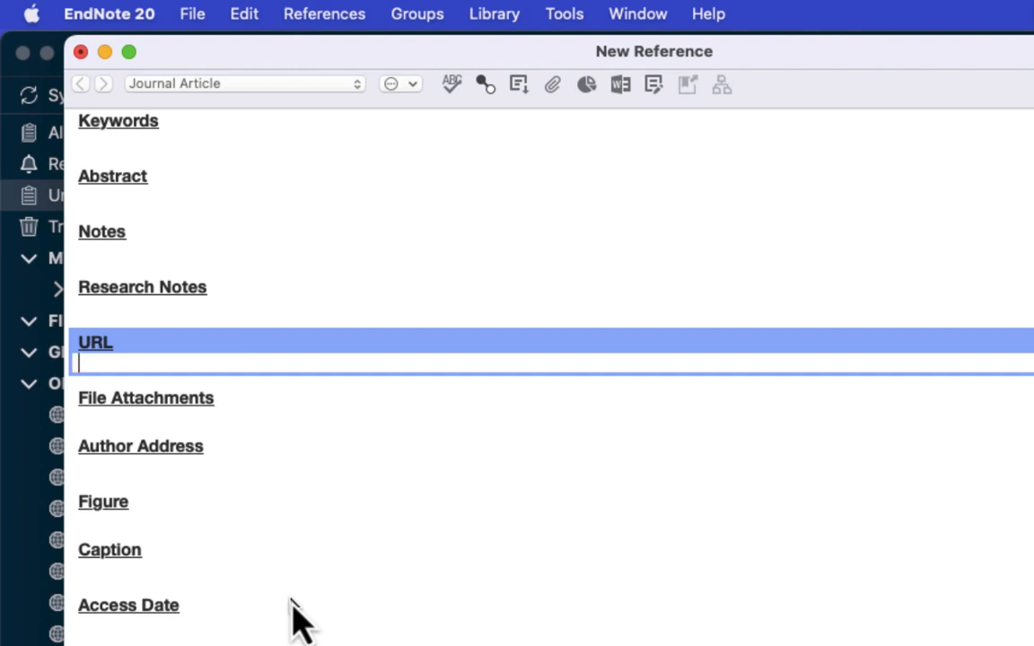
type("<")
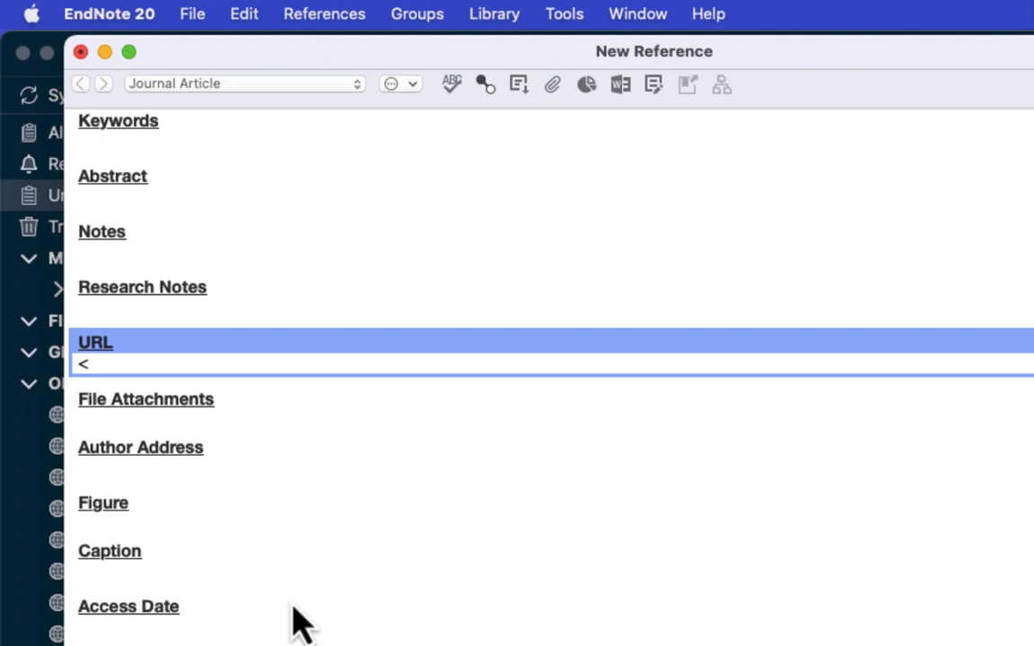
type("web adresses")
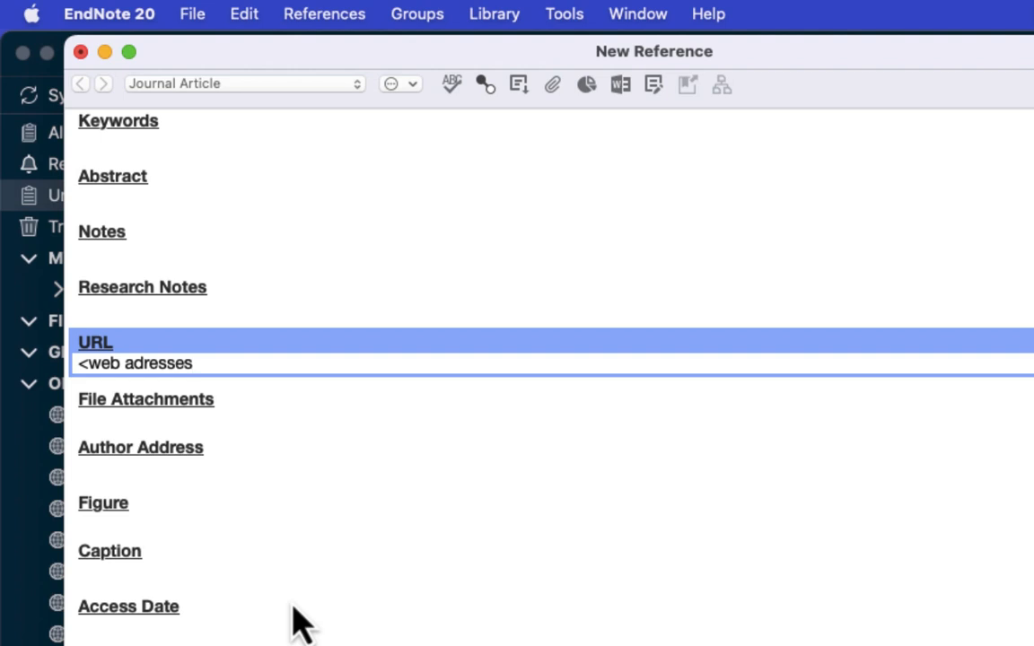
type(">")
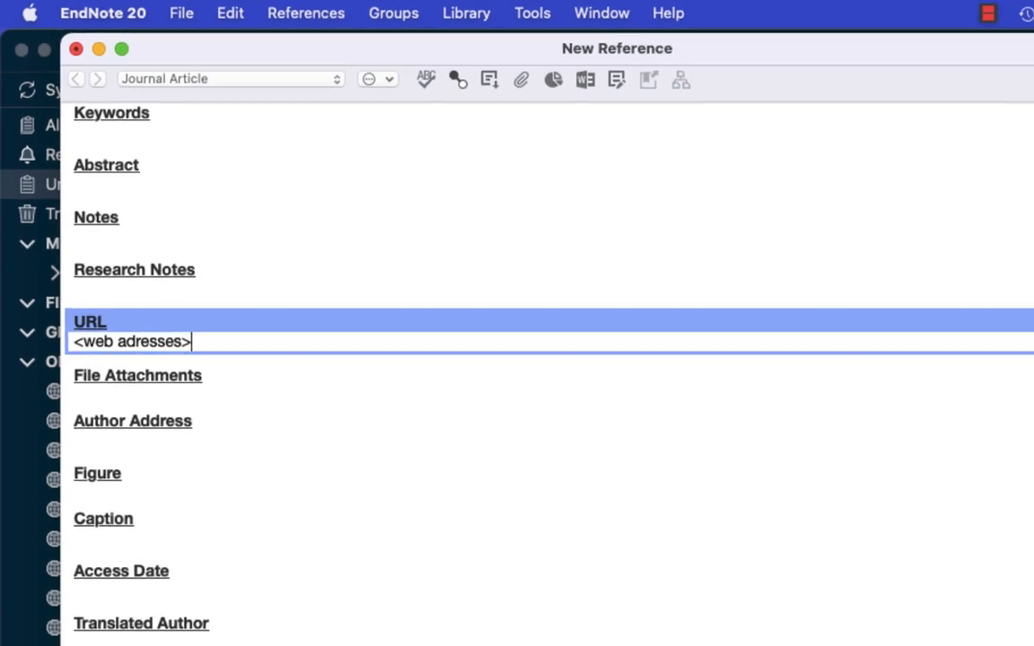
- Set the access date to 12 November 2024
scroll(175, 529, "up", 2)
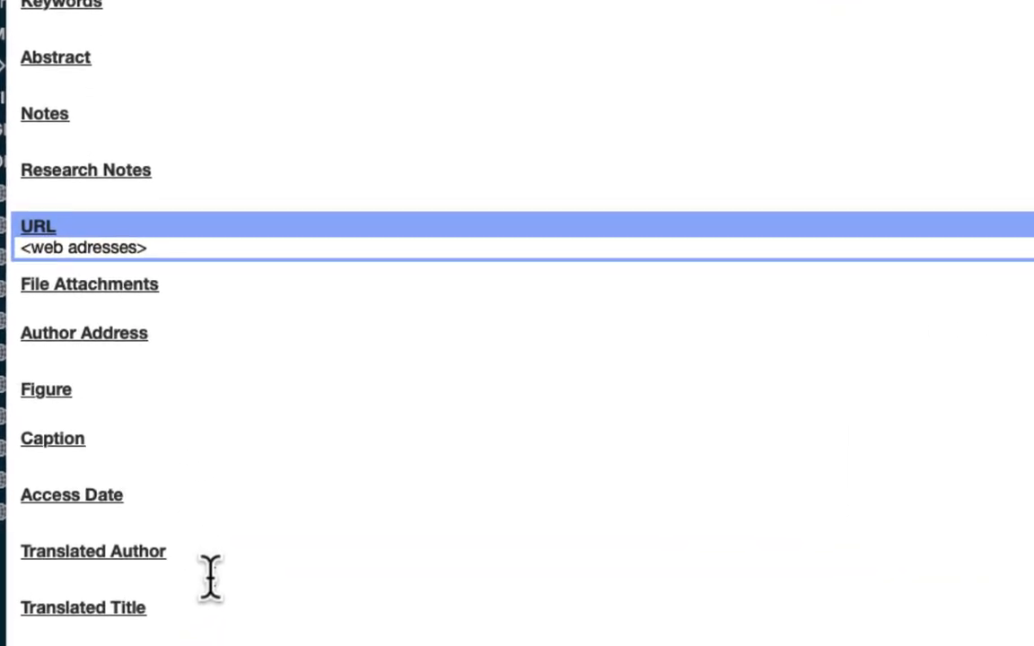
left_click(88, 464)
type("12")
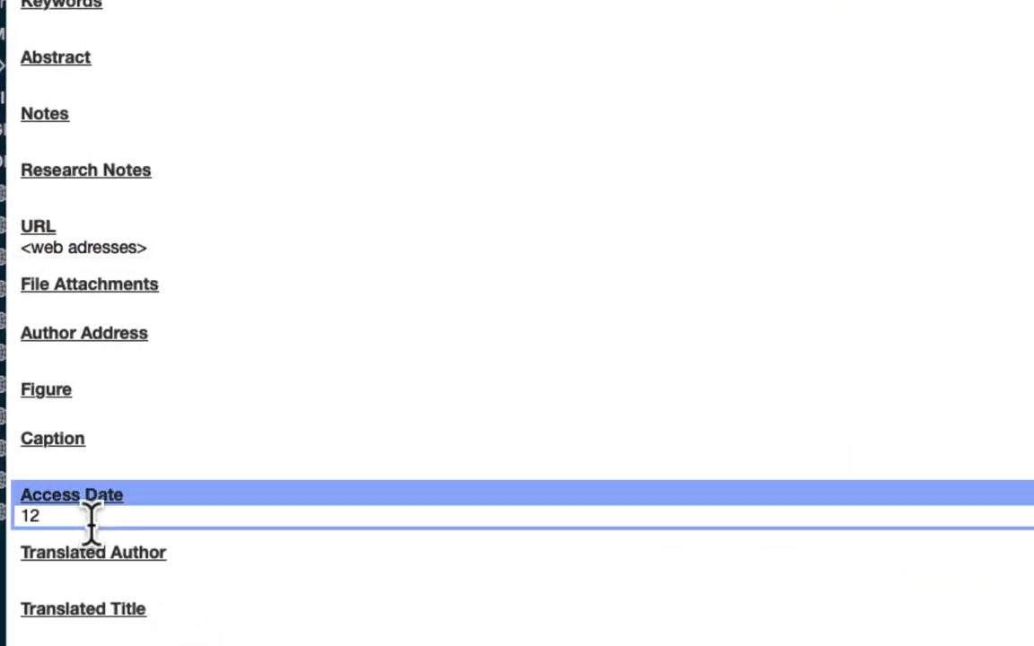
type(" November 2024")
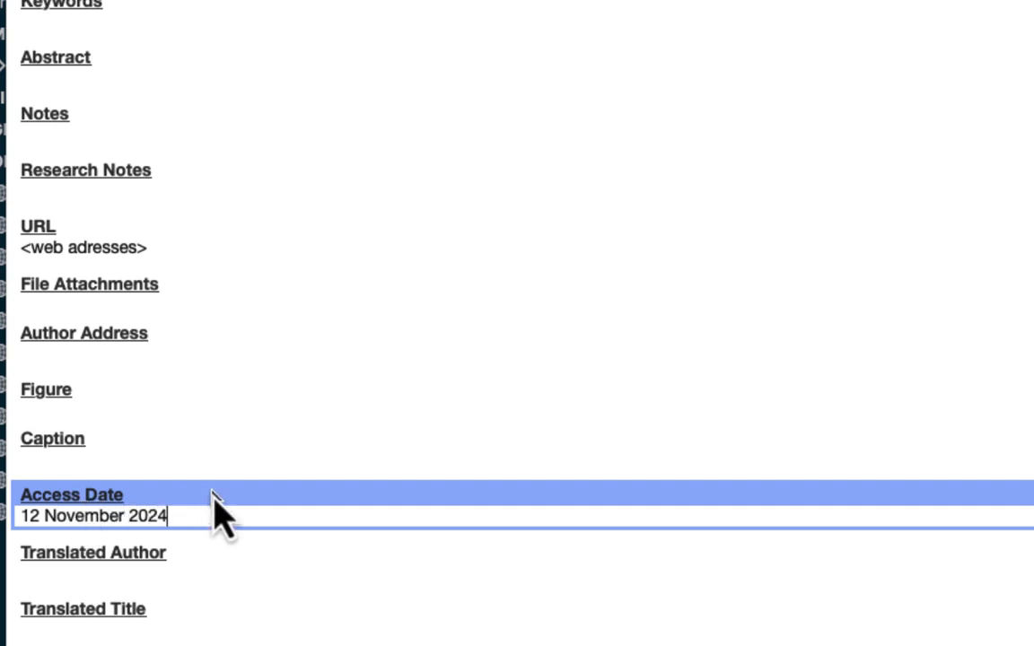
scroll(218, 512, "up", 5)
scroll(217, 513, "up", 15)
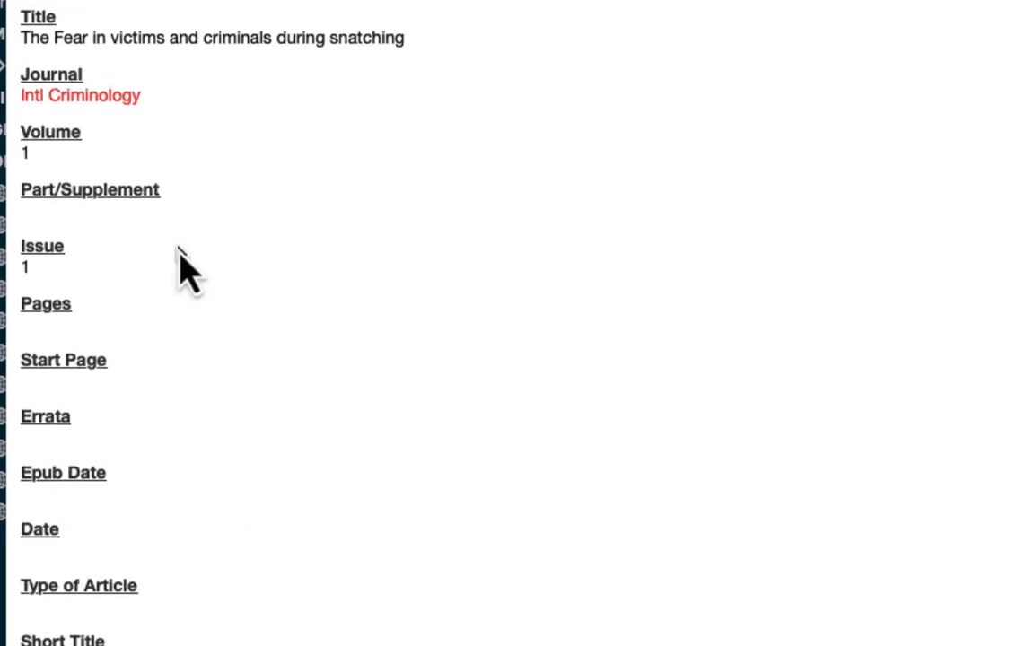
- Recheck the Journal entry, then close the article reference and save its changes
left_click(132, 96)
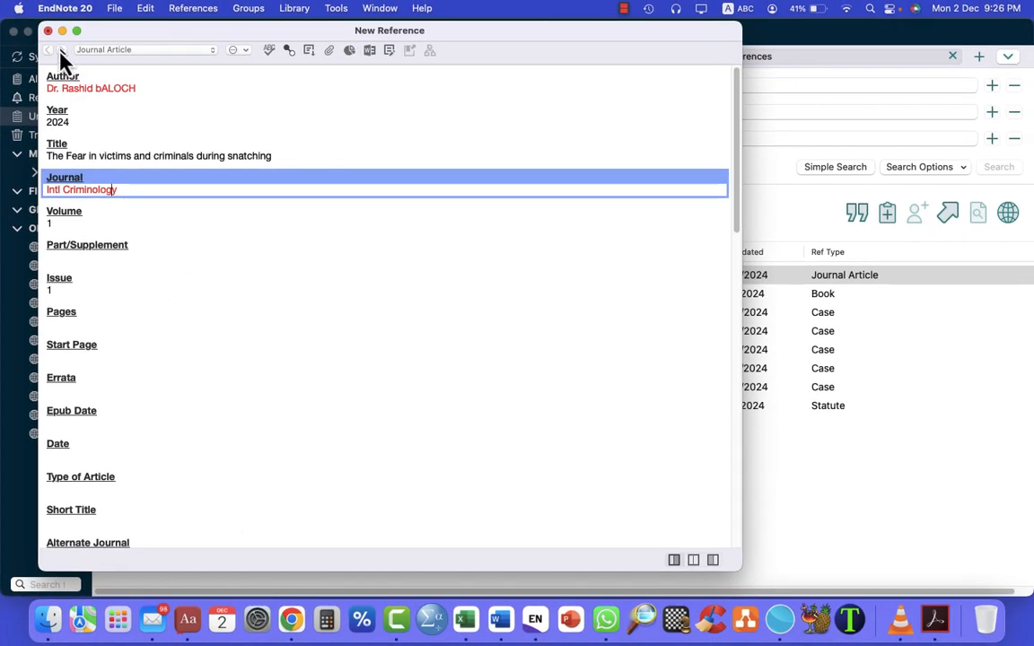
left_click(47, 22)
left_click(521, 338)
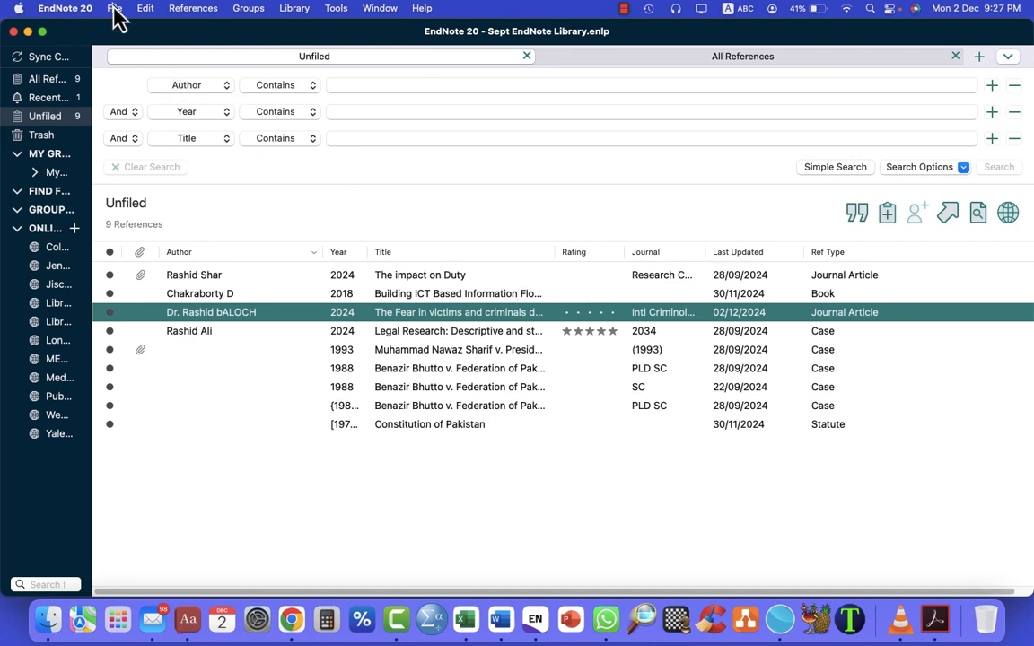
- Start a new reference with Book as its reference type
left_click(194, 11)
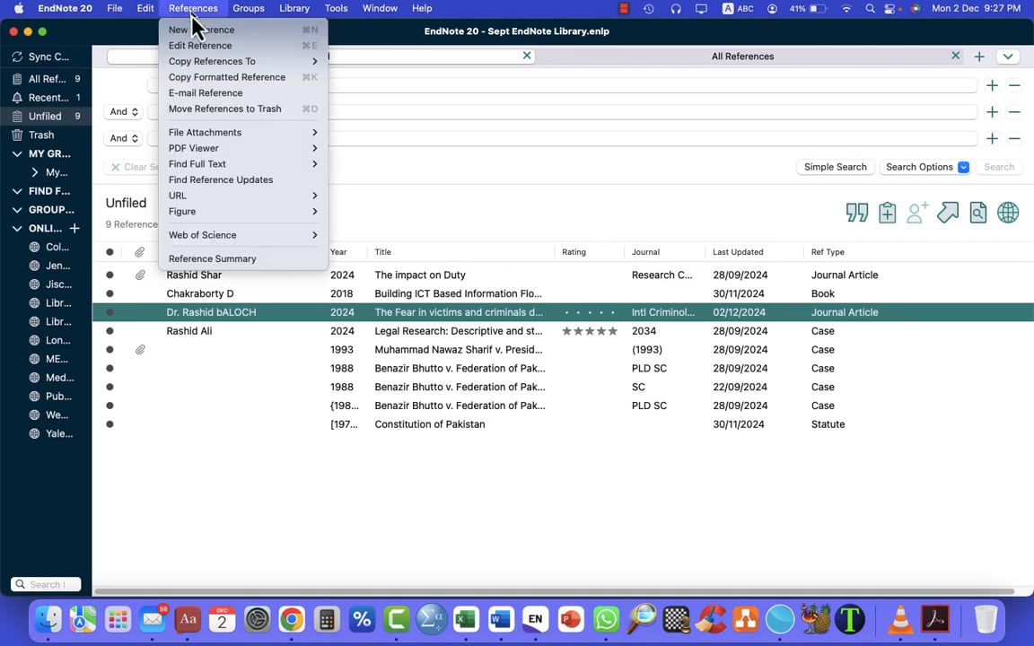
left_click(196, 34)
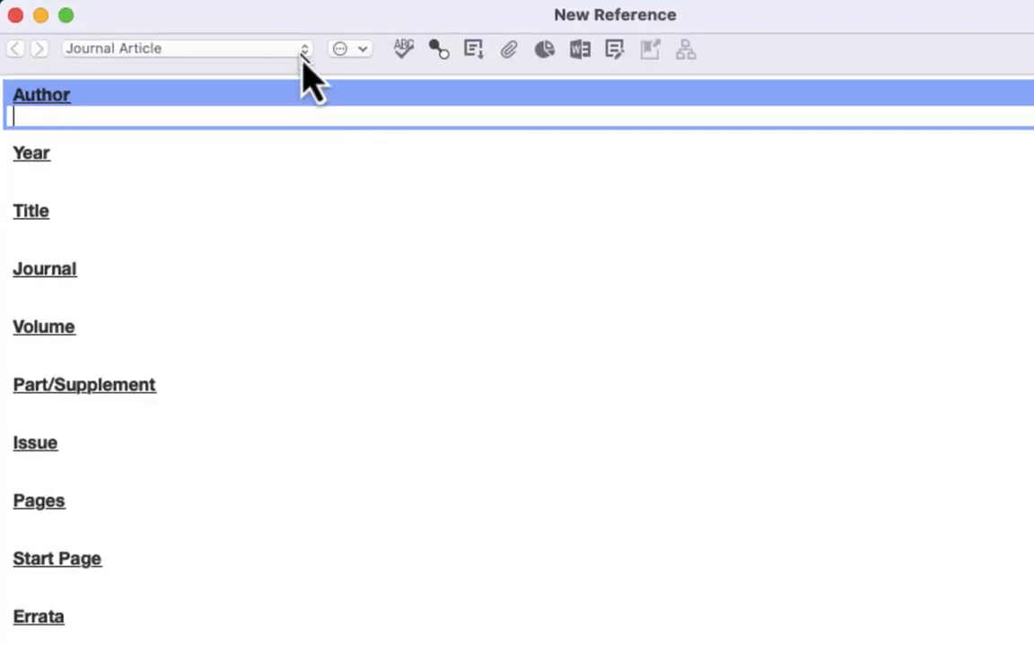
left_click(303, 51)
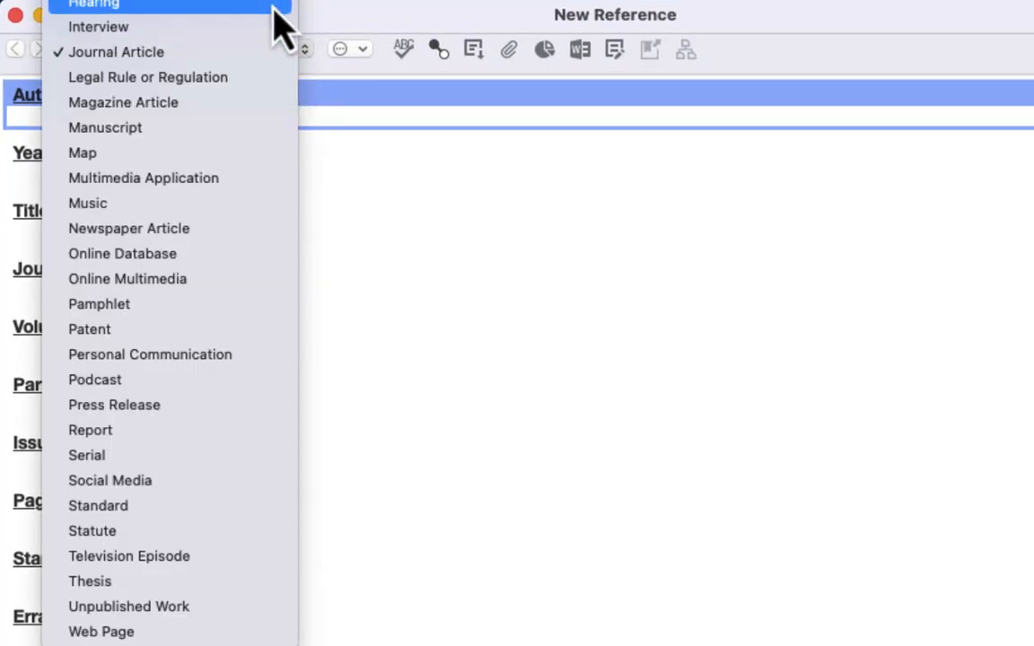
mouse_move(267, 1)
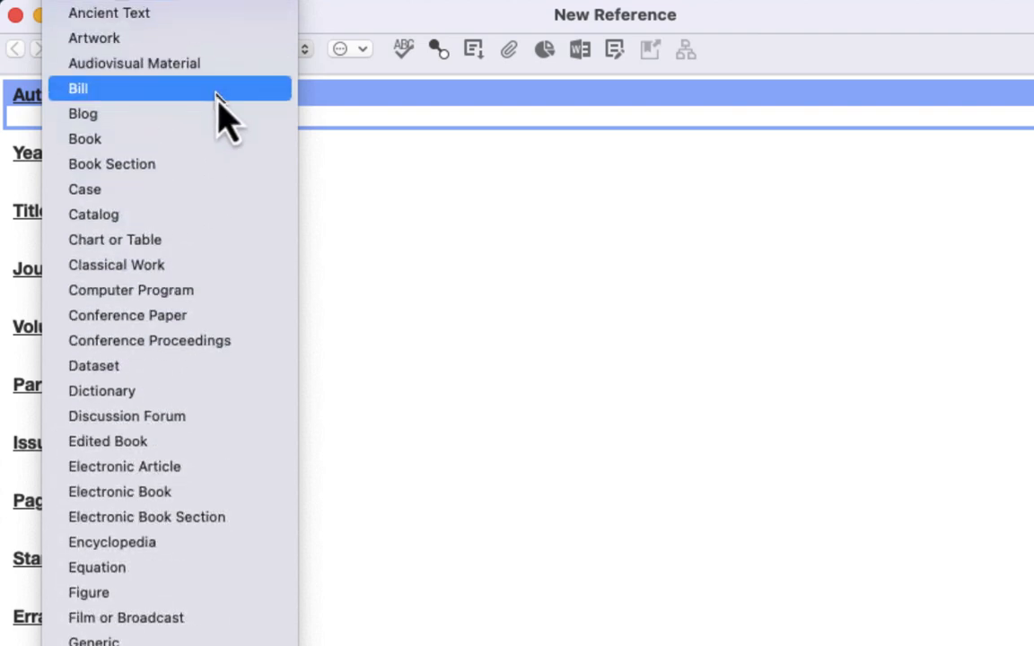
left_click(208, 140)
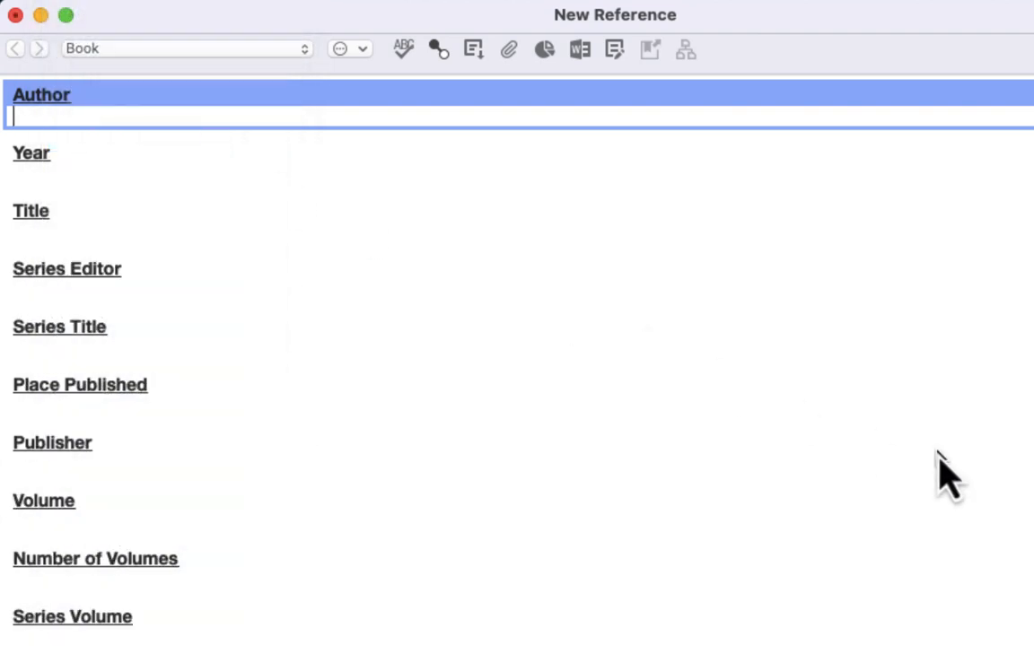
- Paste in the author's name and the title 'The HR and Law'
type("Dr. Rashid Baloch")
key("Tab")
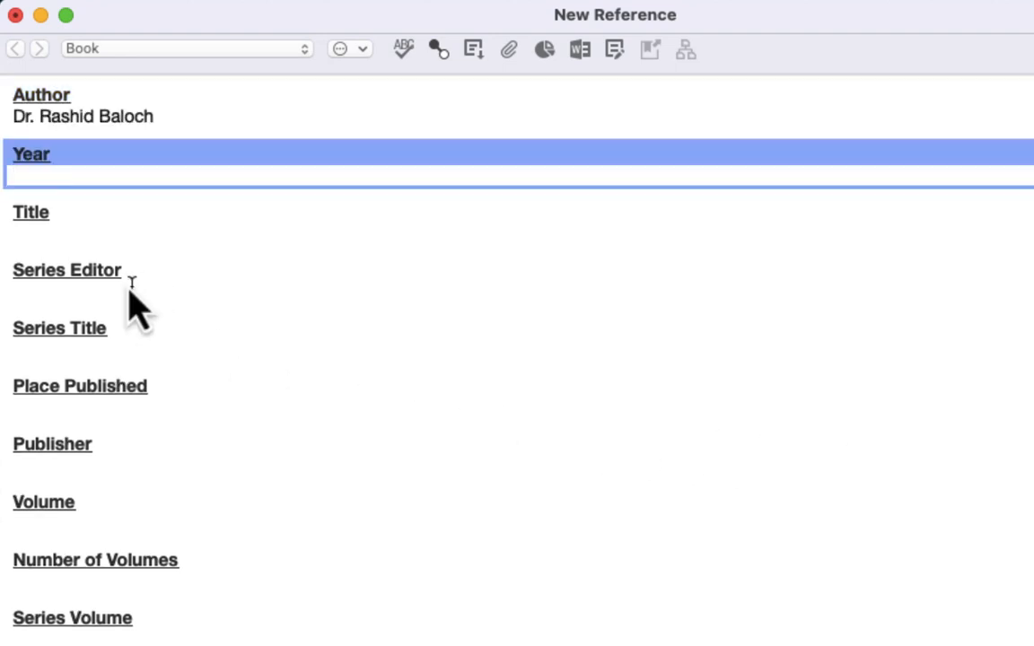
left_click(73, 235)
type("The HR and Law")
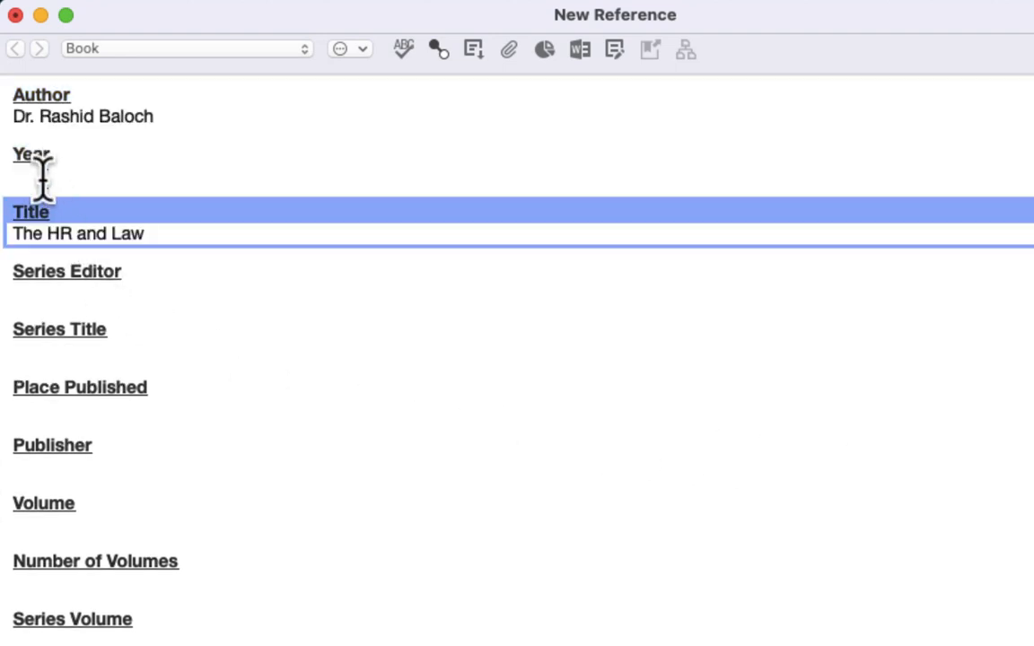
left_click(42, 178)
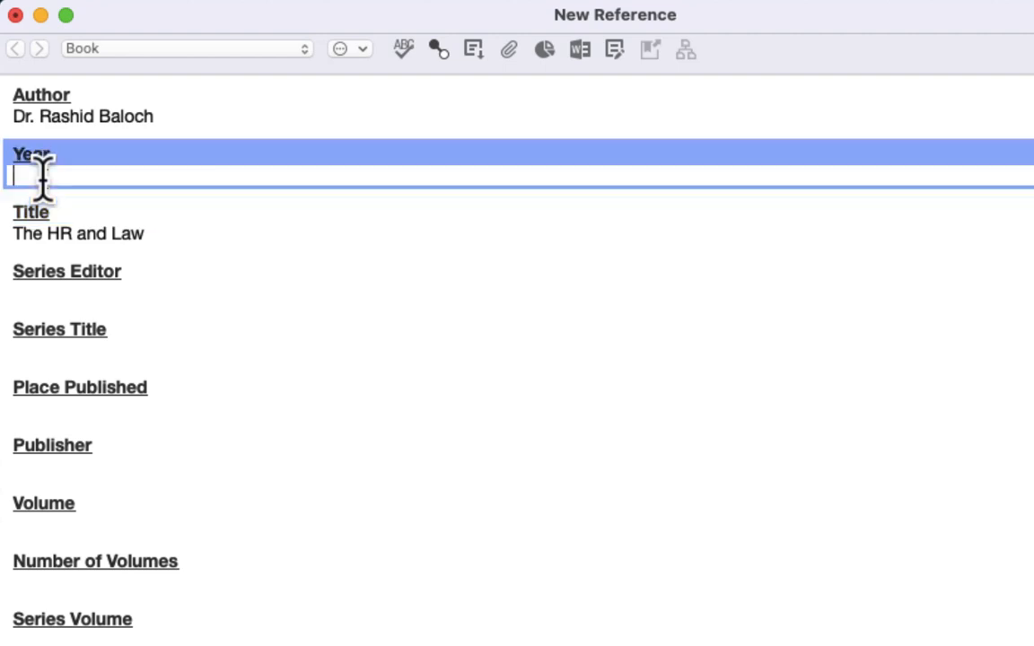
- Set publisher Royal Book Company and year 2024, then close and save the book
scroll(162, 411, "down", 1)
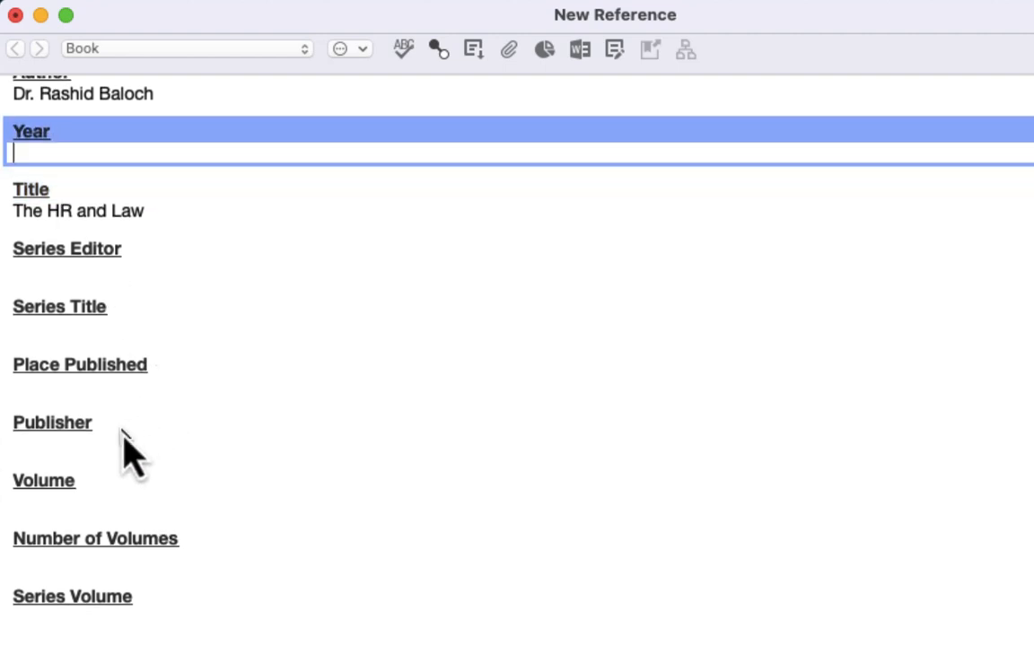
left_click(80, 458)
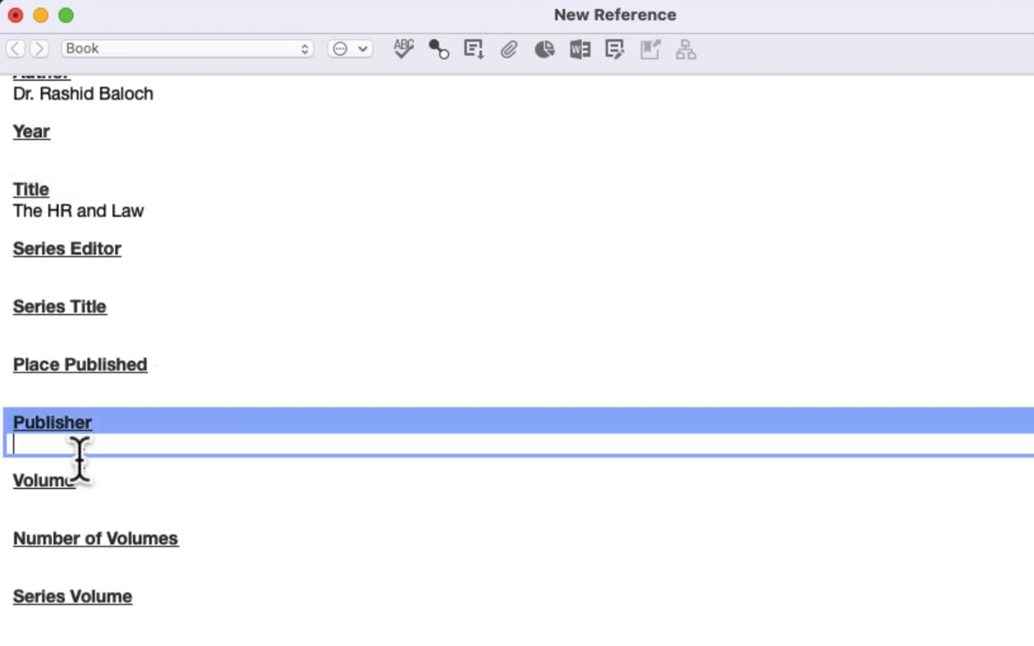
type("Roy")
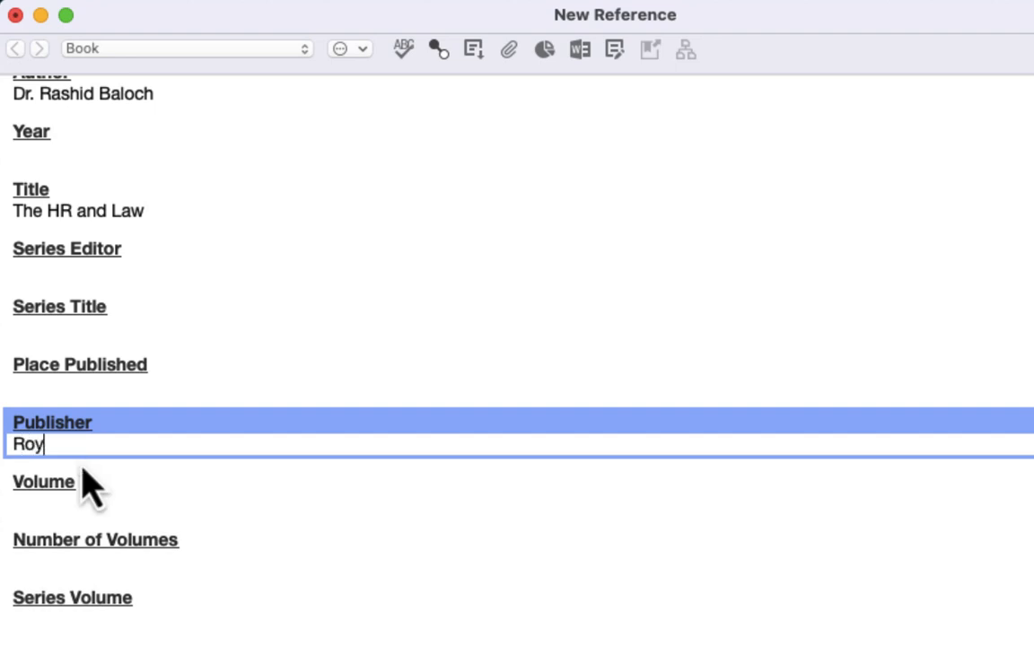
type("al Book Company")
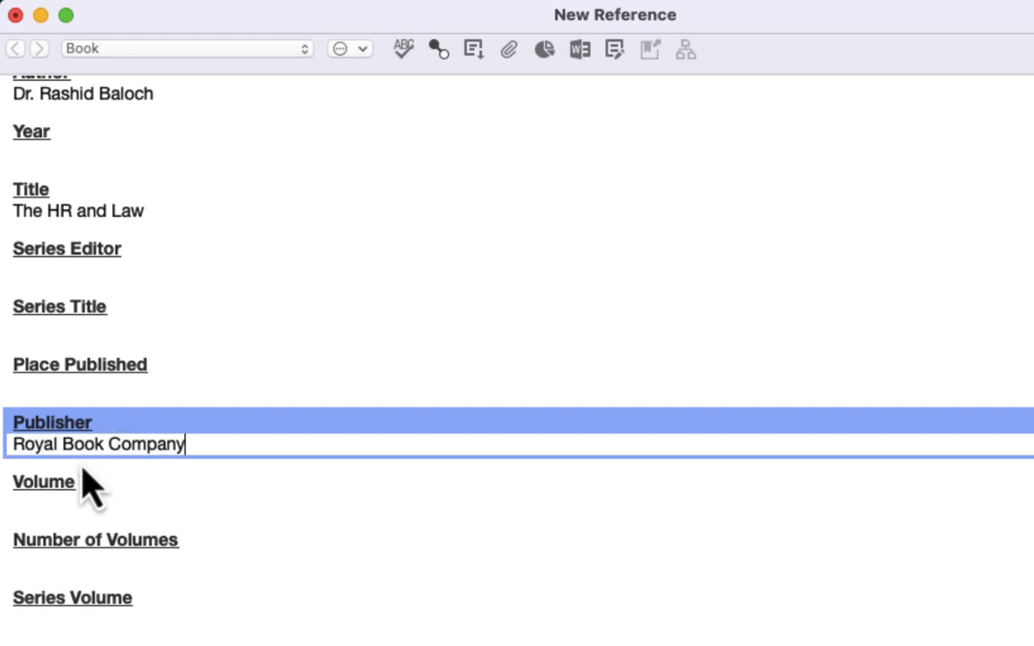
left_click(60, 155)
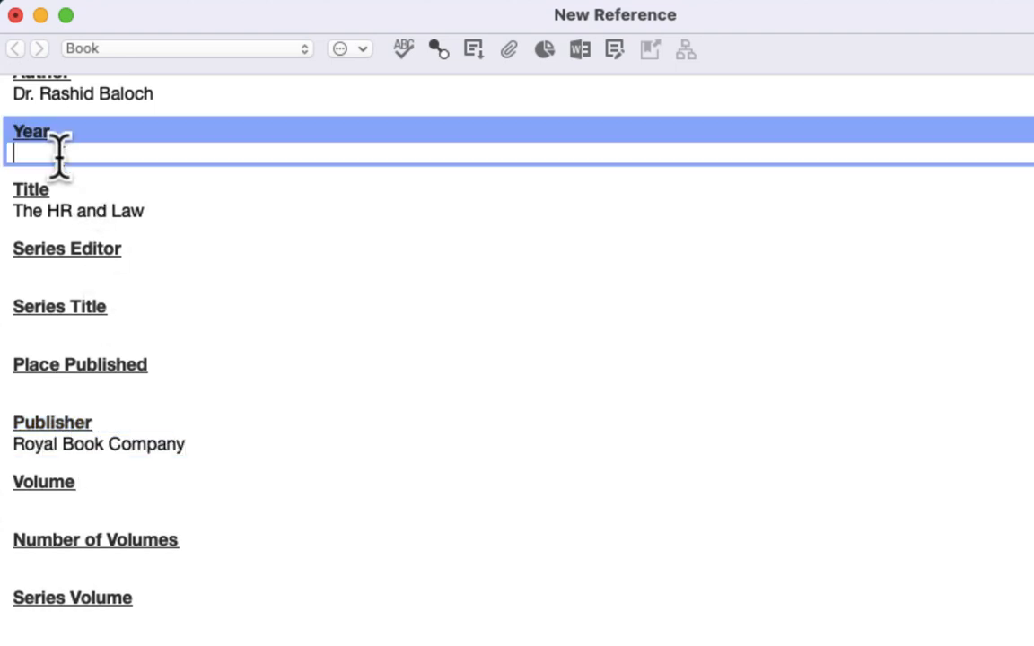
type("2024")
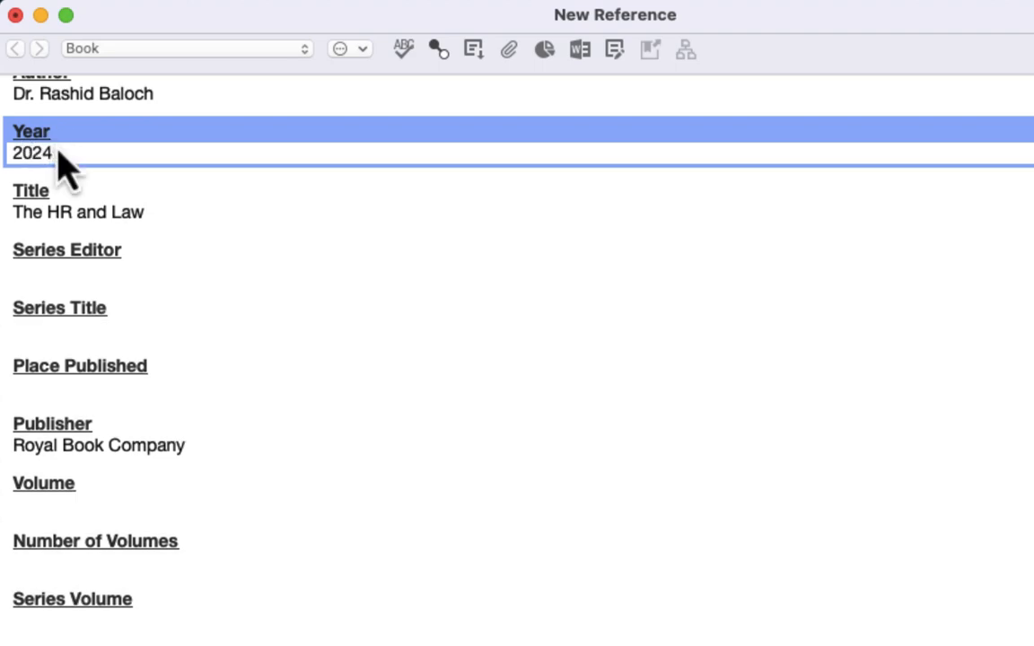
left_click(15, 15)
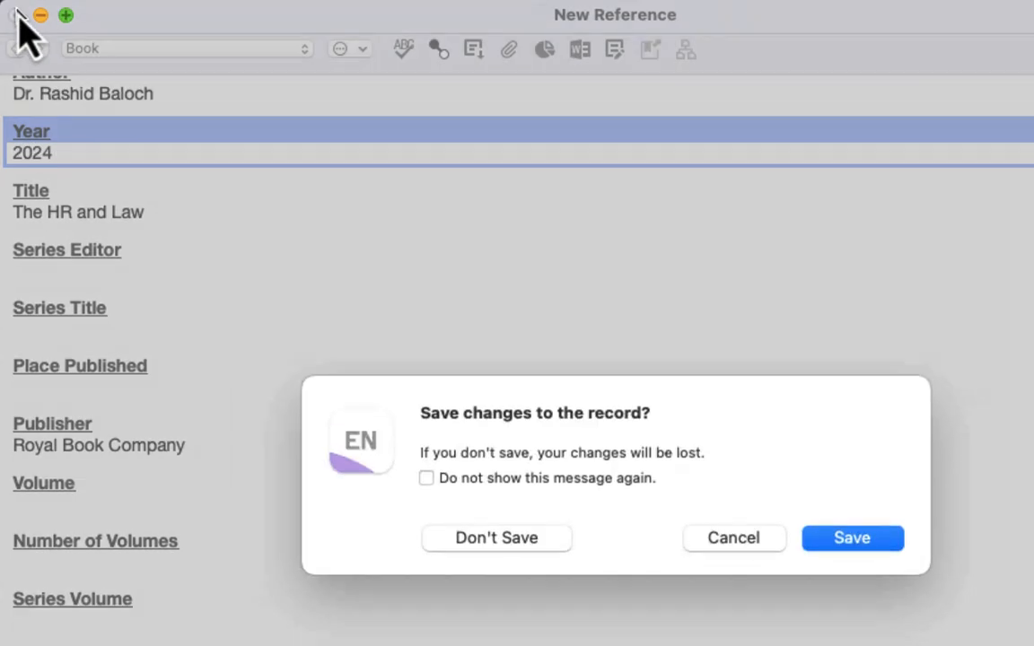
left_click(849, 545)
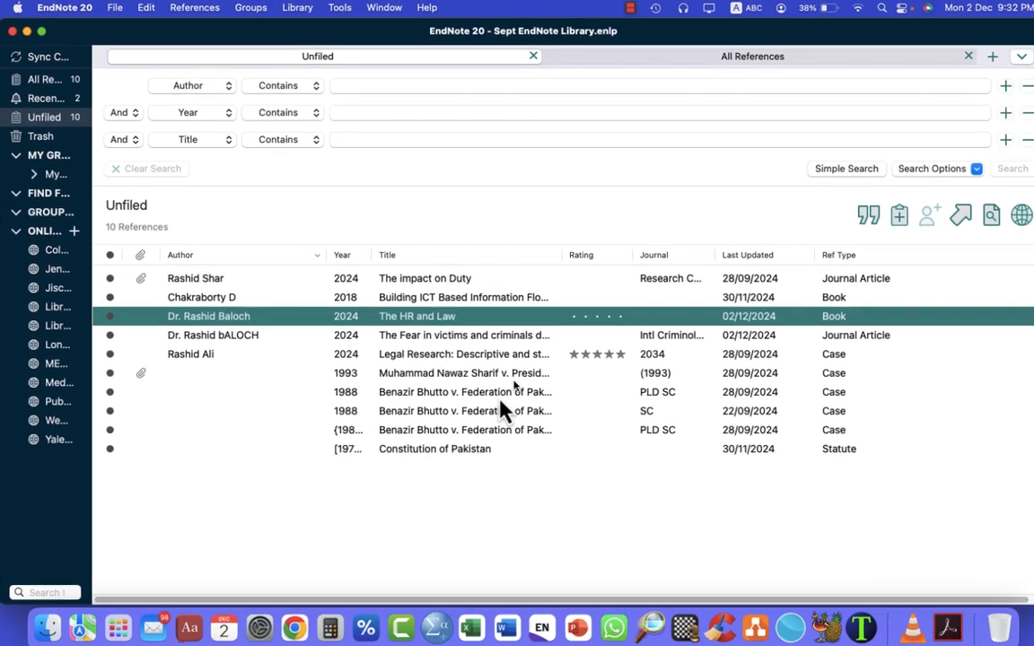
- Start a new reference with Statute as its reference type
left_click(457, 444)
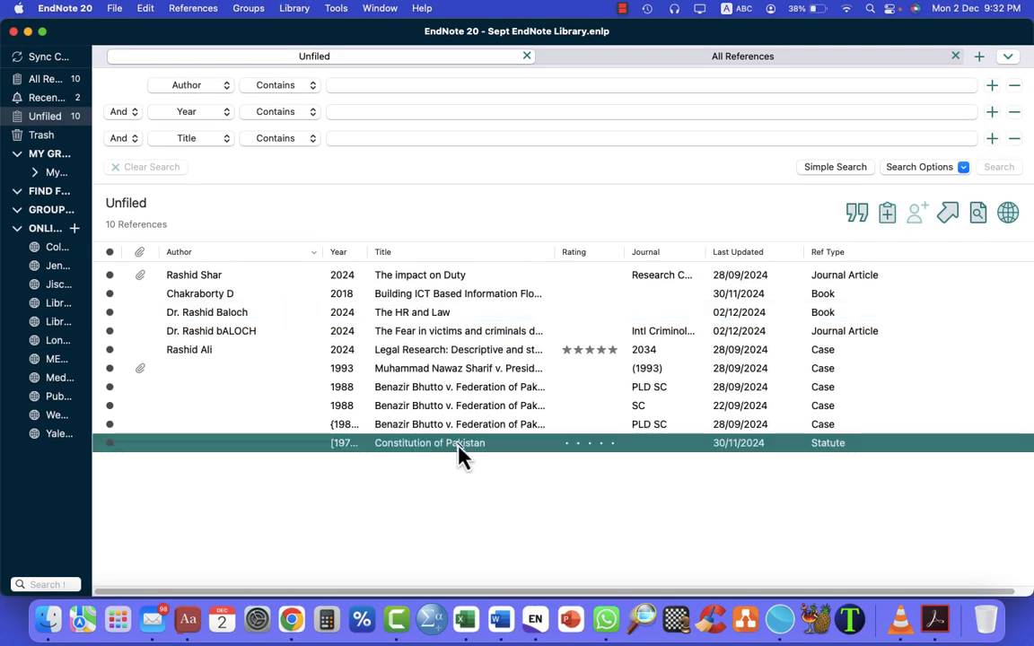
left_click(116, 8)
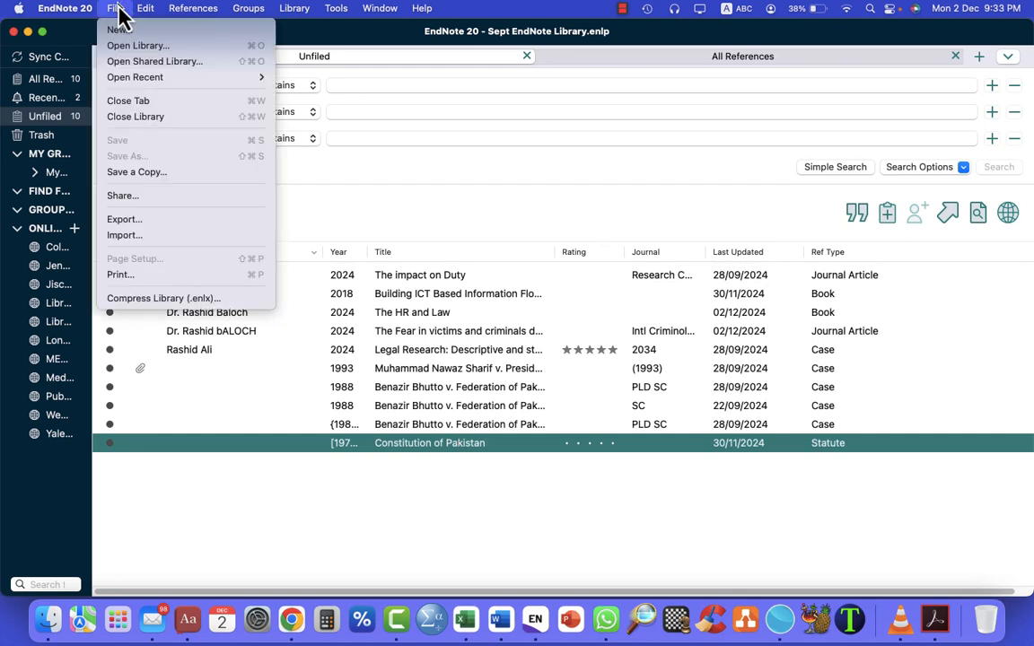
mouse_move(198, 10)
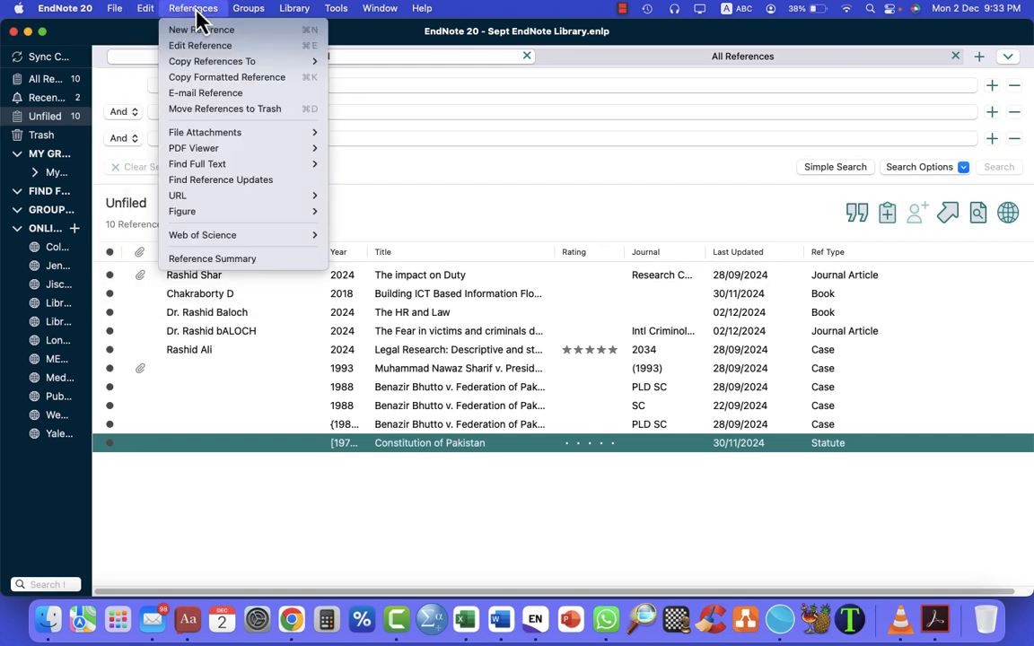
left_click(197, 33)
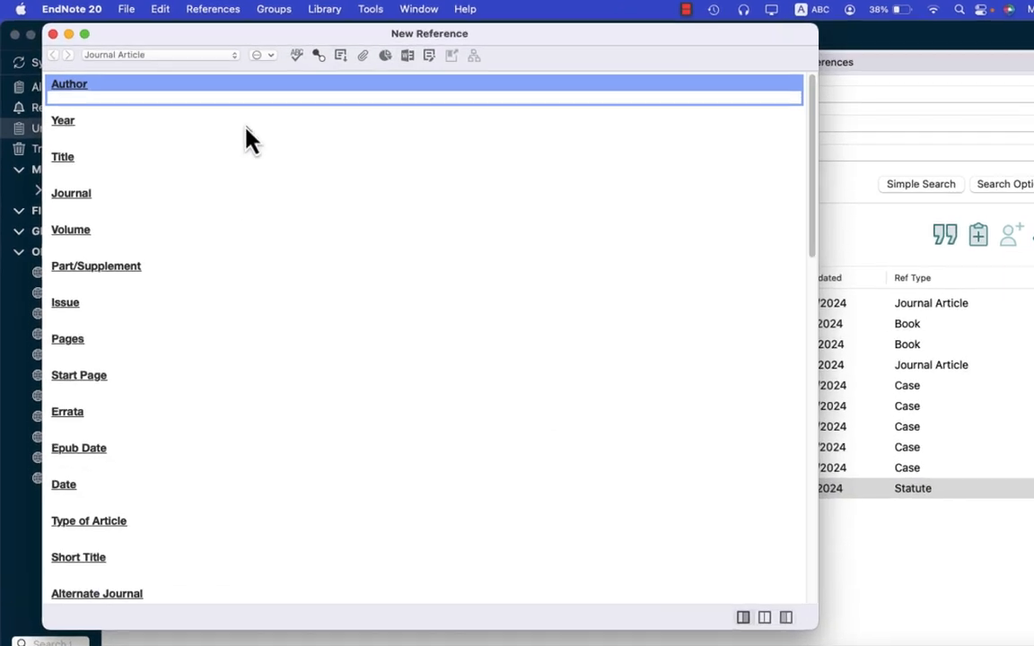
left_click(350, 83)
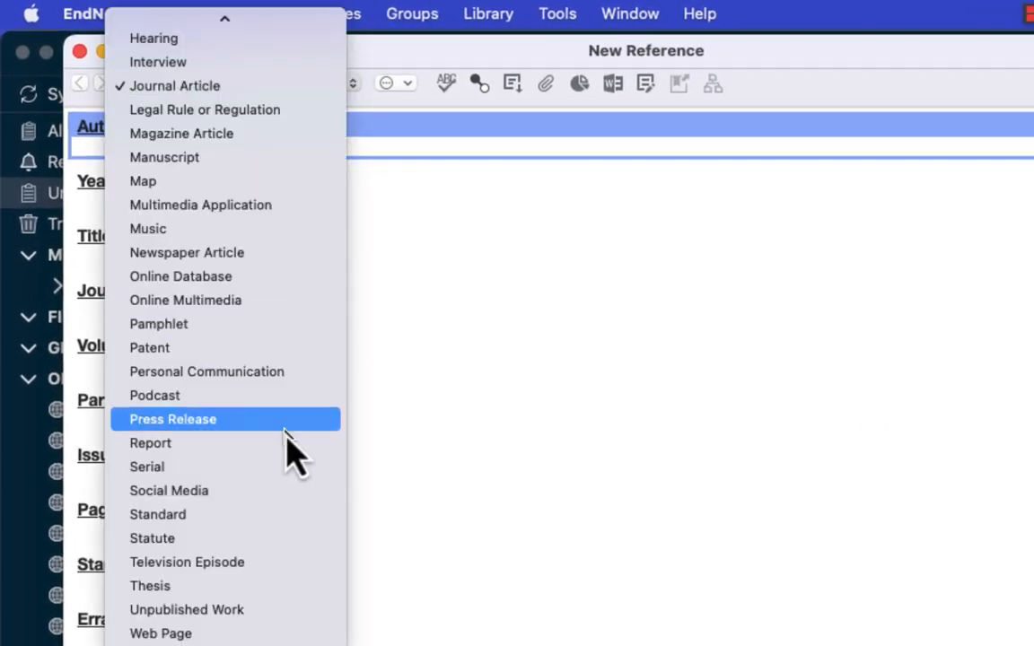
left_click(251, 548)
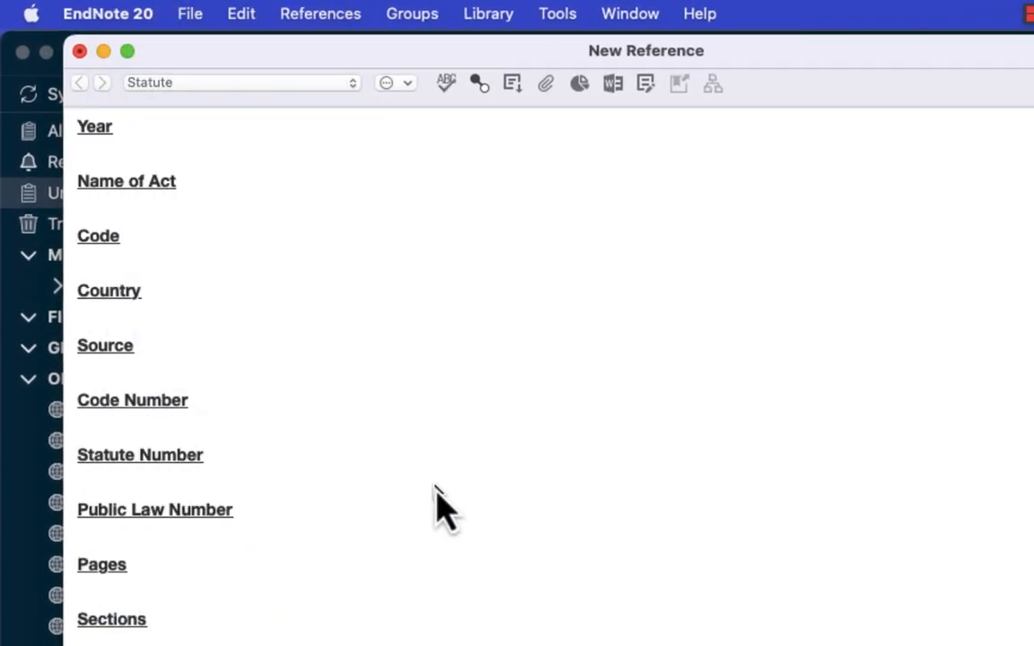
- Name the Act 'The environmental Act 1997', set Country to Pakistan, and save
left_click(186, 203)
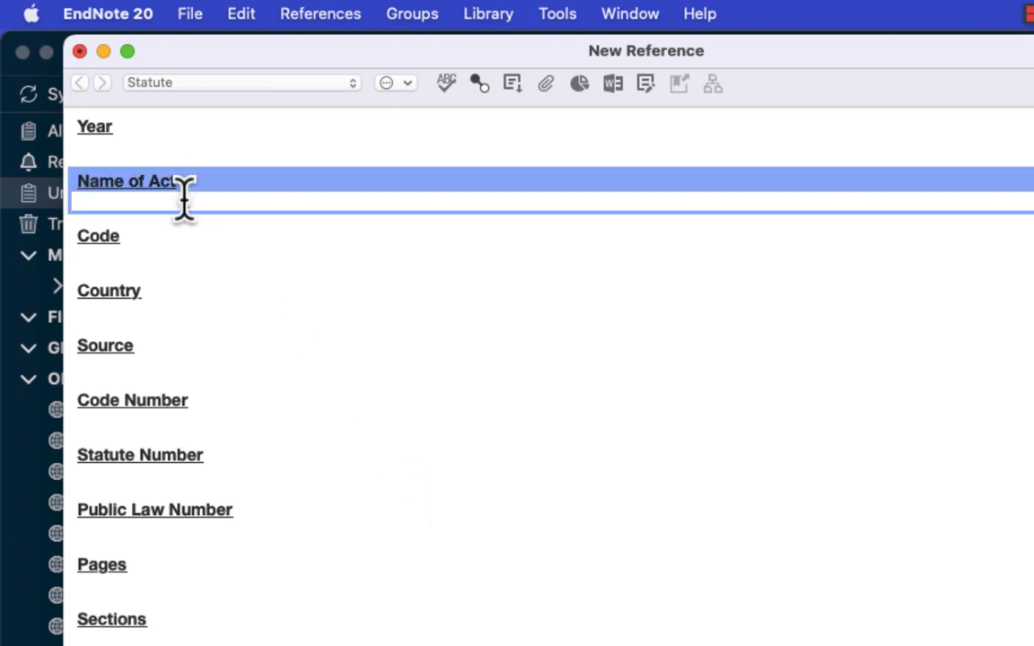
type("The environmental Act 1997")
left_click(170, 309)
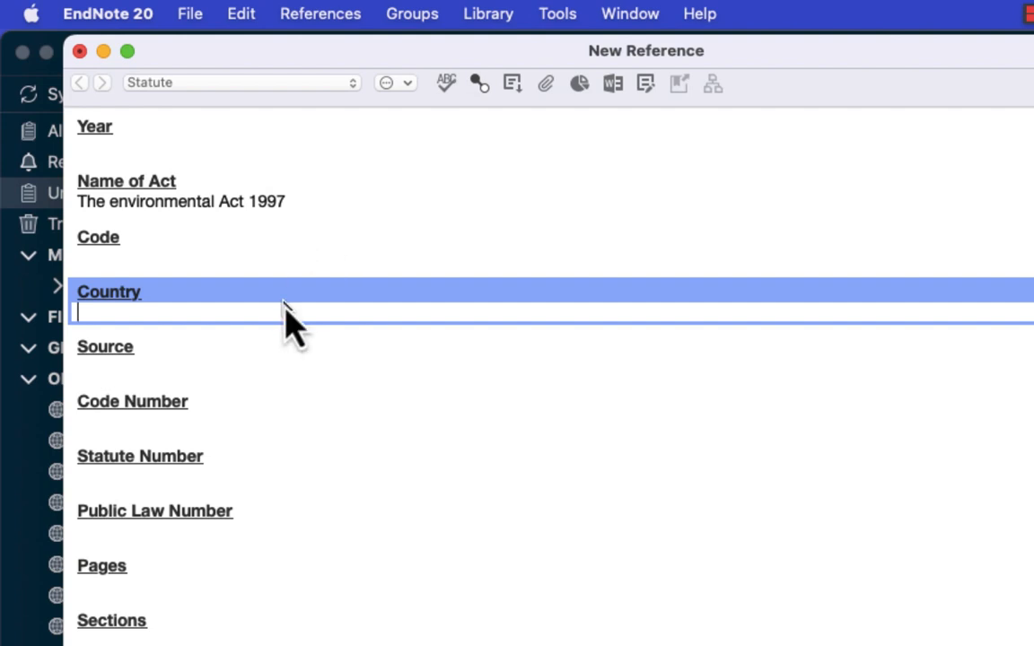
type("Pa")
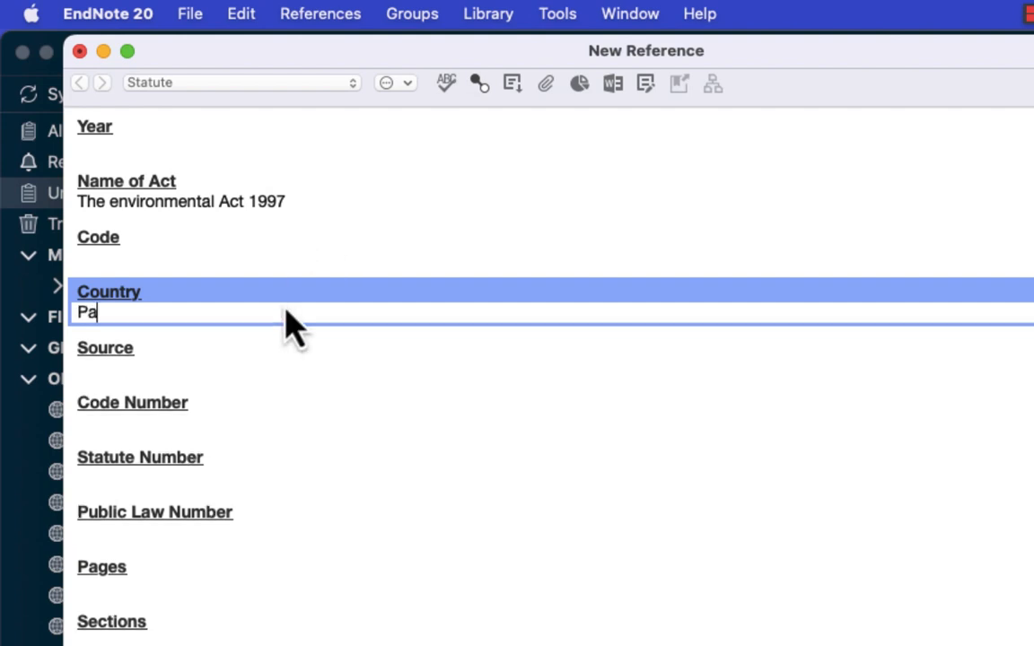
type("kistan")
key("super+w")
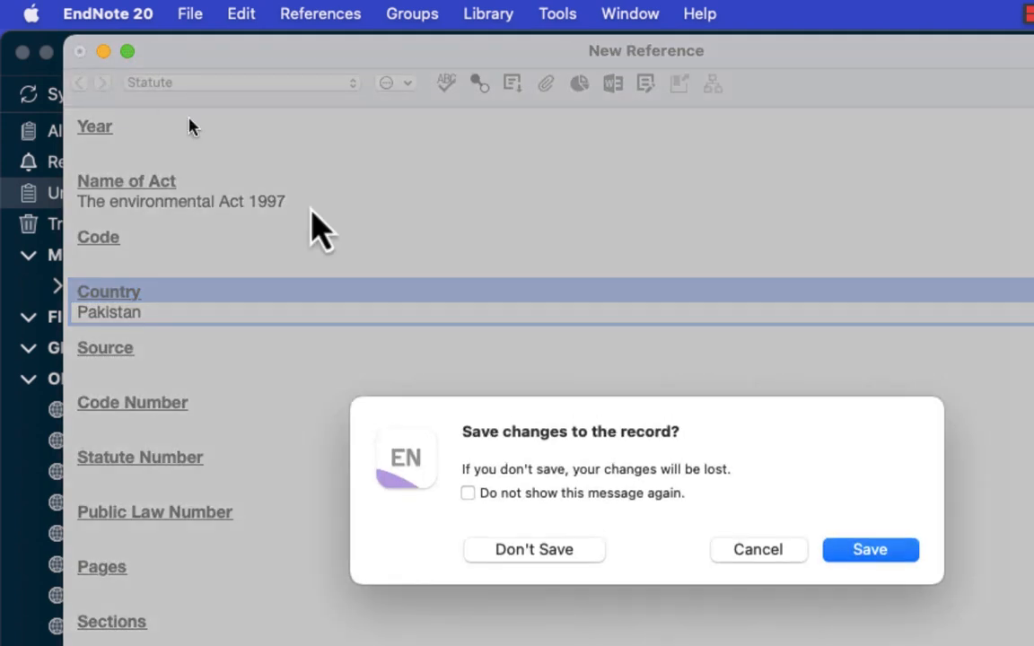
left_click(863, 551)
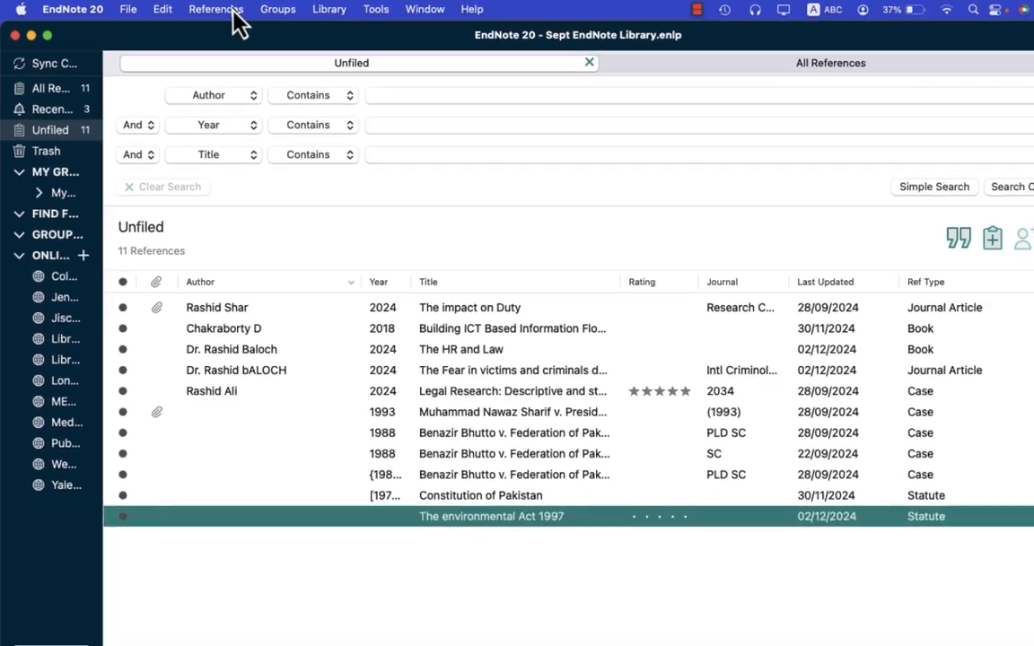
- Start another new reference with Case as its reference type
left_click(328, 18)
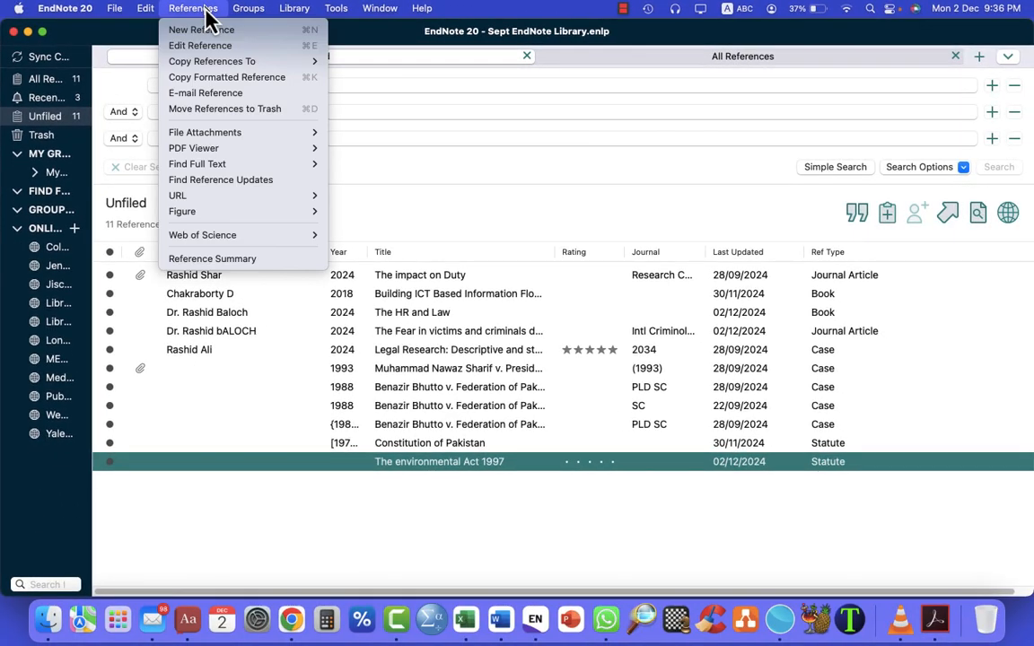
left_click(206, 31)
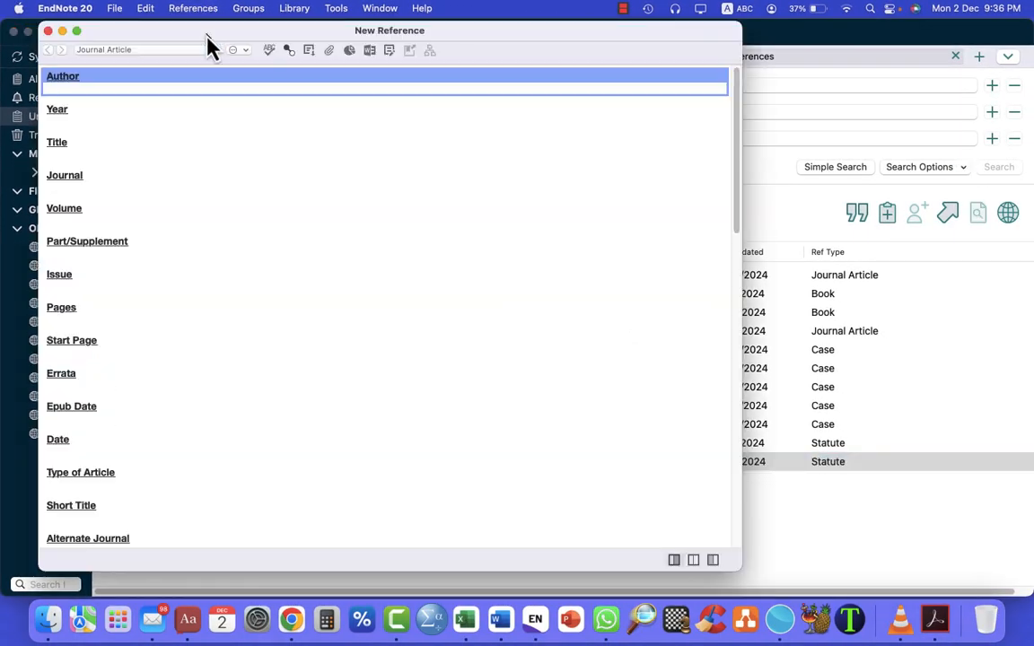
left_click(201, 51)
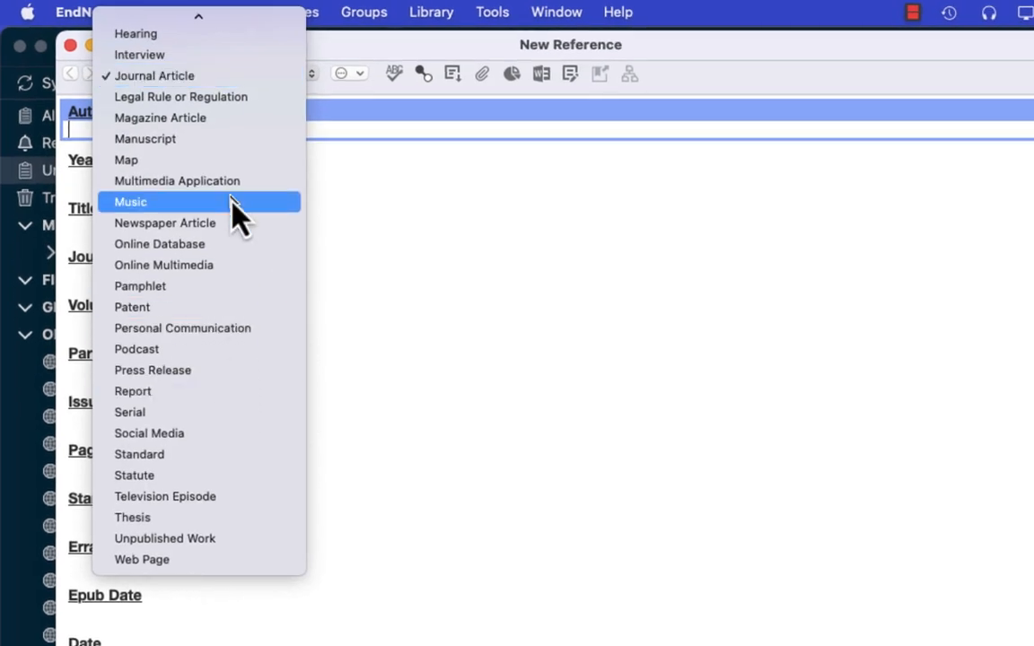
scroll(231, 200, "up", 4)
scroll(231, 199, "up", 8)
left_click(216, 161)
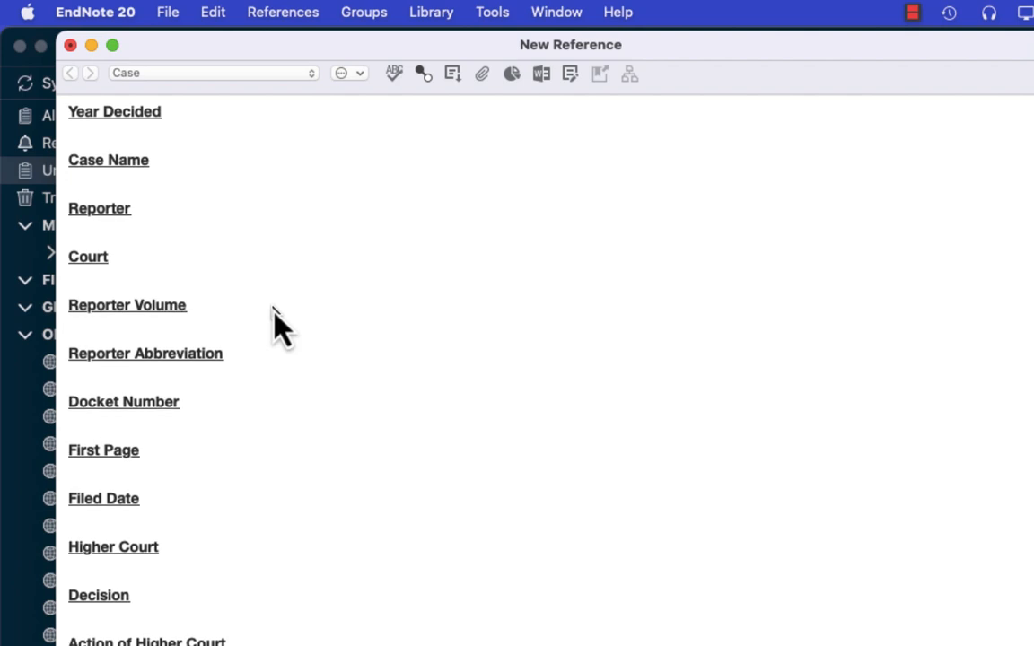
- Paste in the case name and enter reporter [1999] 1207
left_click(192, 175)
type("Benazir Bhutto vs Federation of Pakistan")
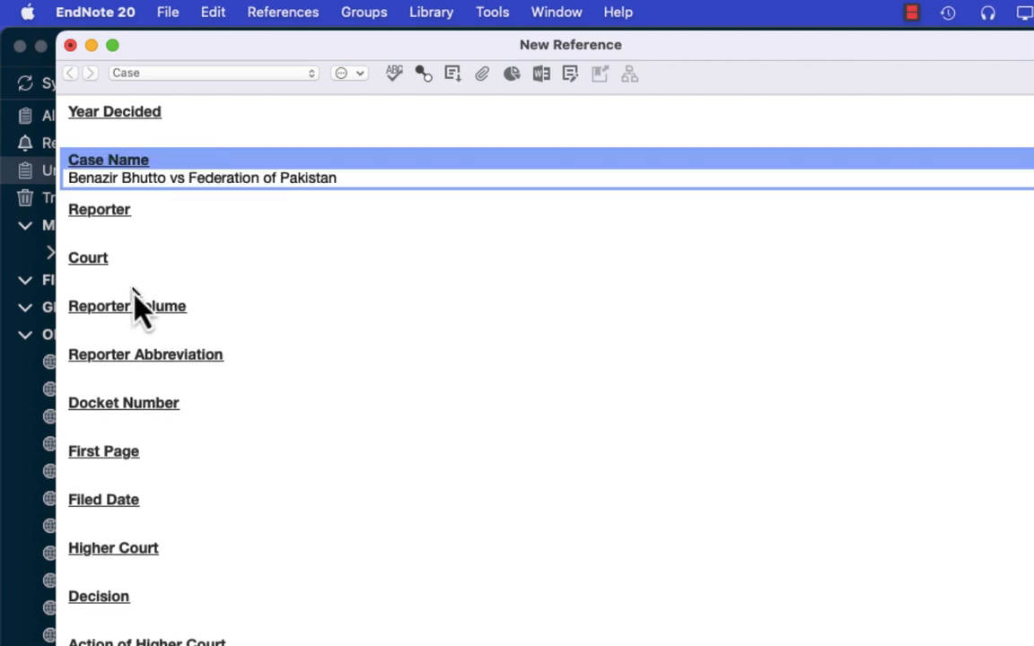
left_click(97, 228)
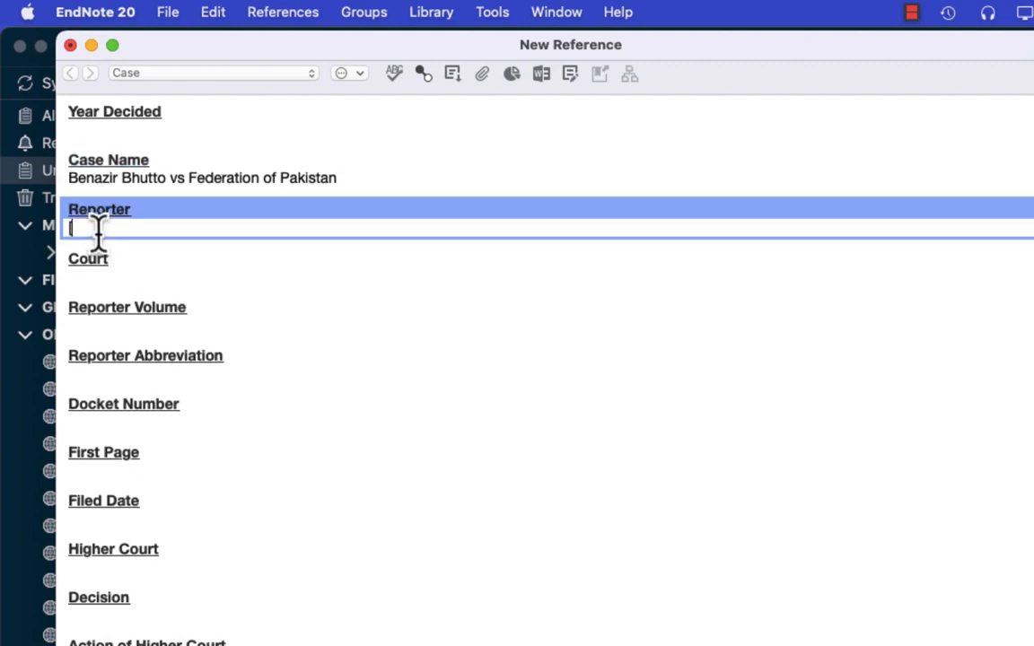
type("[1")
type("9")
type("9")
type("8]")
type("1")
type("207")
- Add call number SCMR 202/1999, save the case reference, and minimise EndNote
scroll(466, 494, "down", 10)
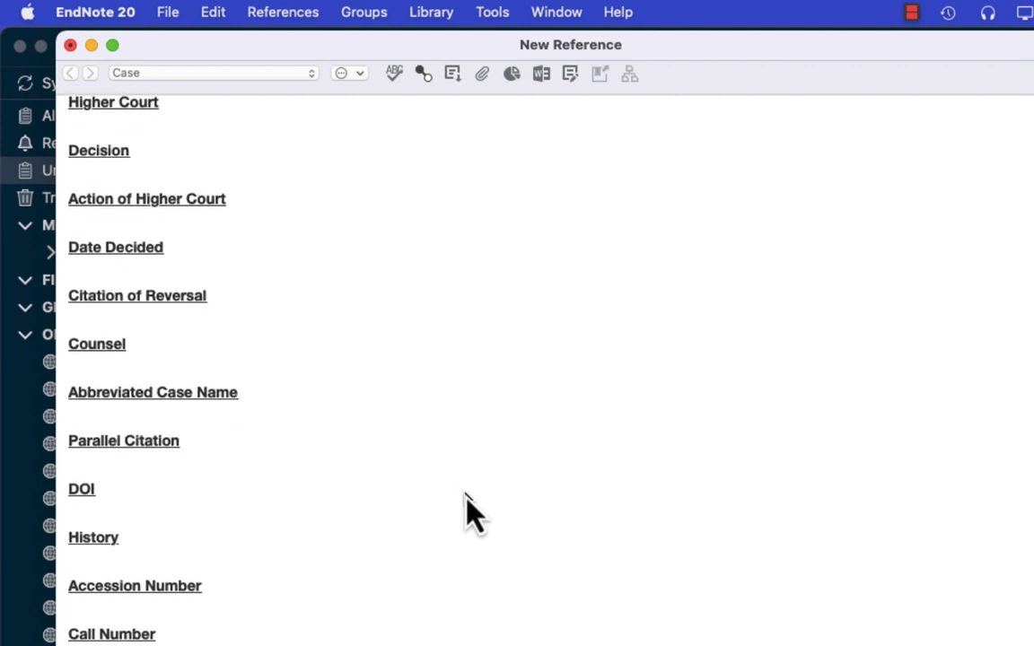
left_click(138, 630)
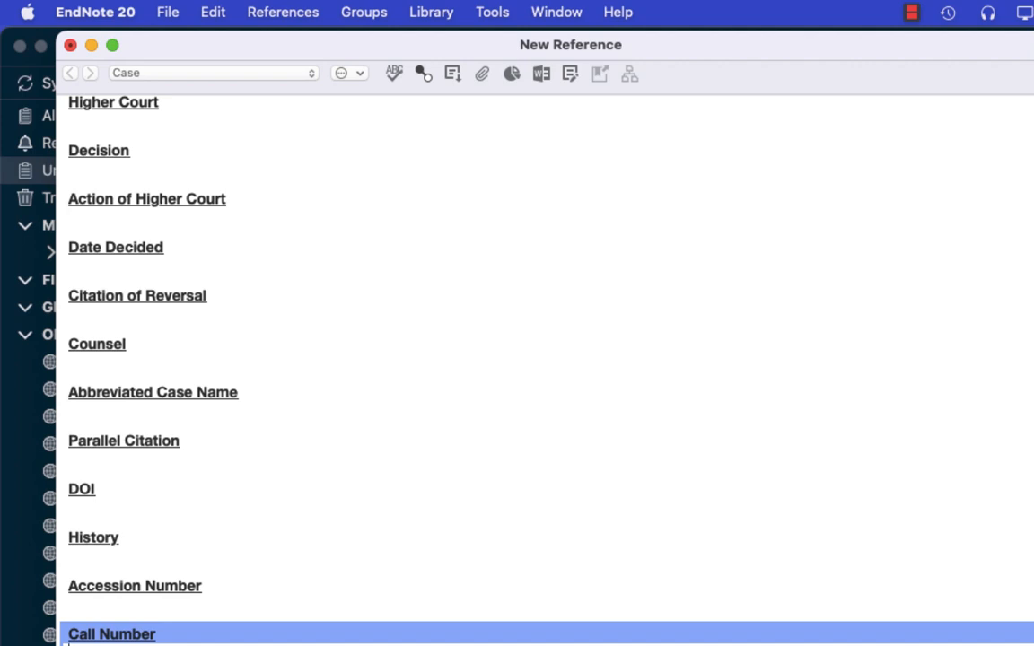
type("SCMR 202/1999")
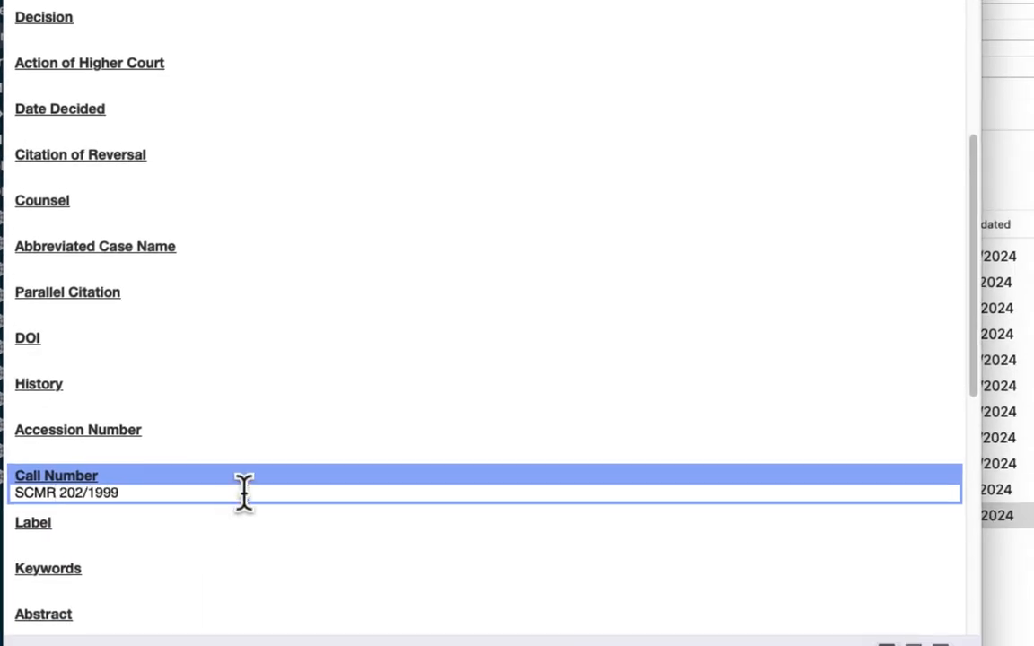
scroll(244, 489, "up", 5)
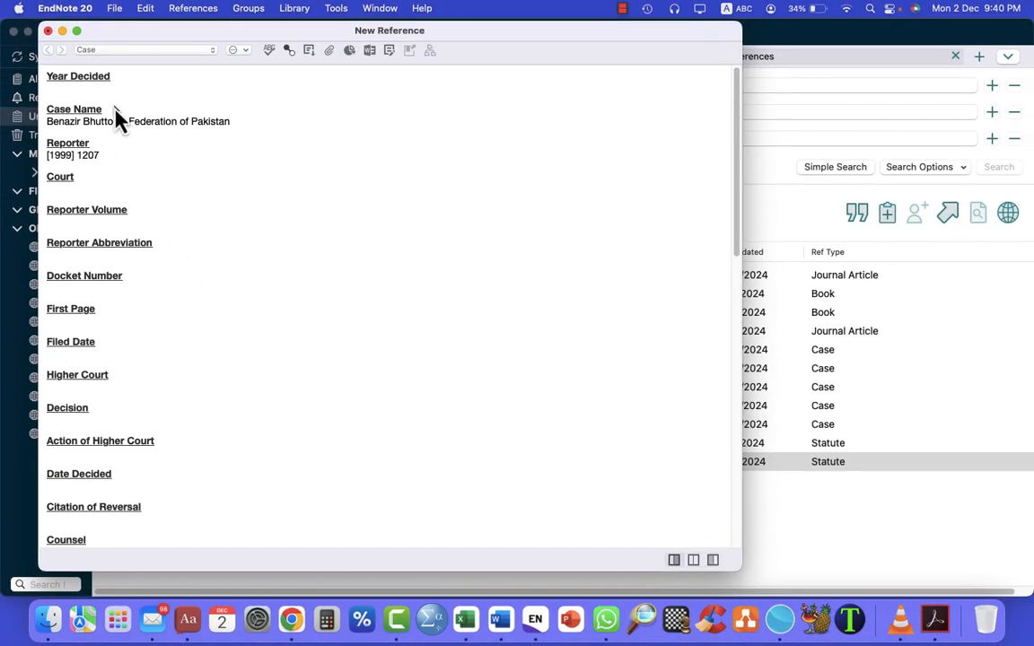
left_click(47, 32)
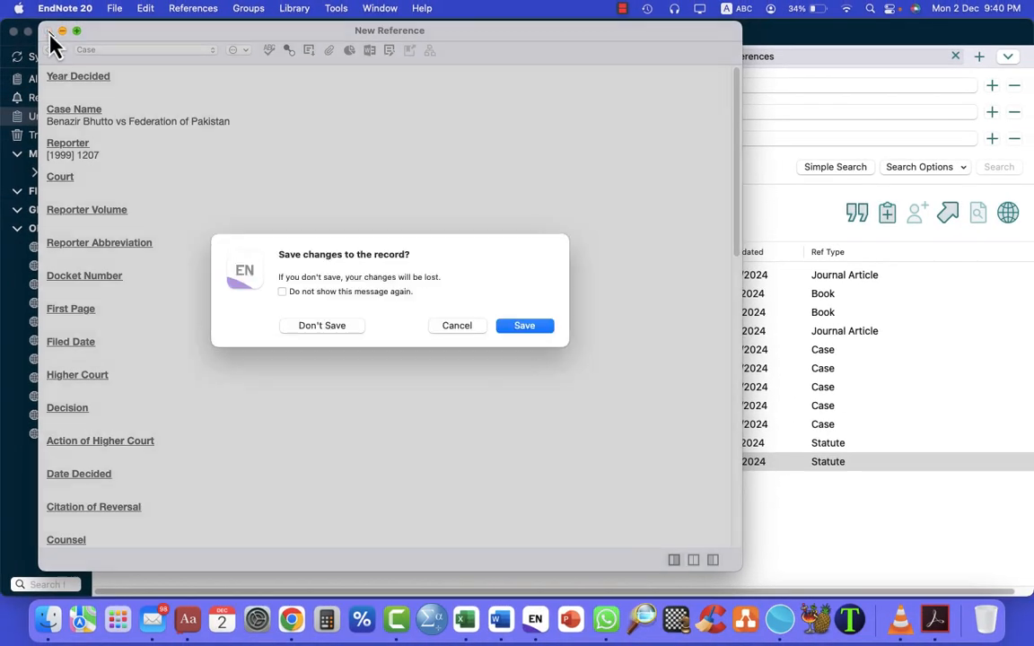
left_click(528, 333)
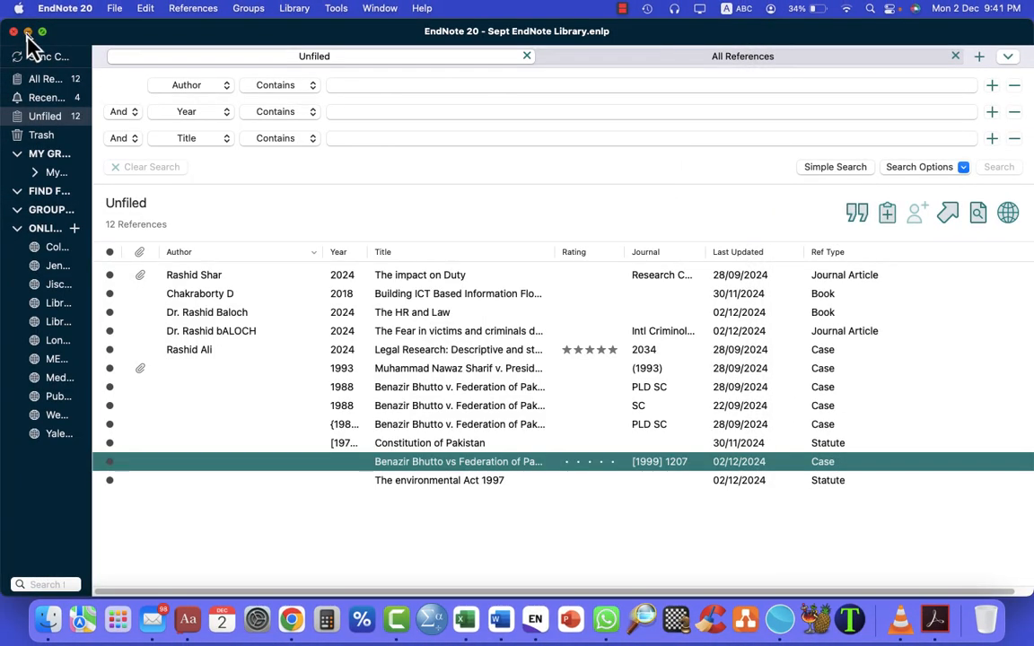
left_click(26, 25)
- In Word, insert footnote 2 after the word "styles"
left_click(500, 620)
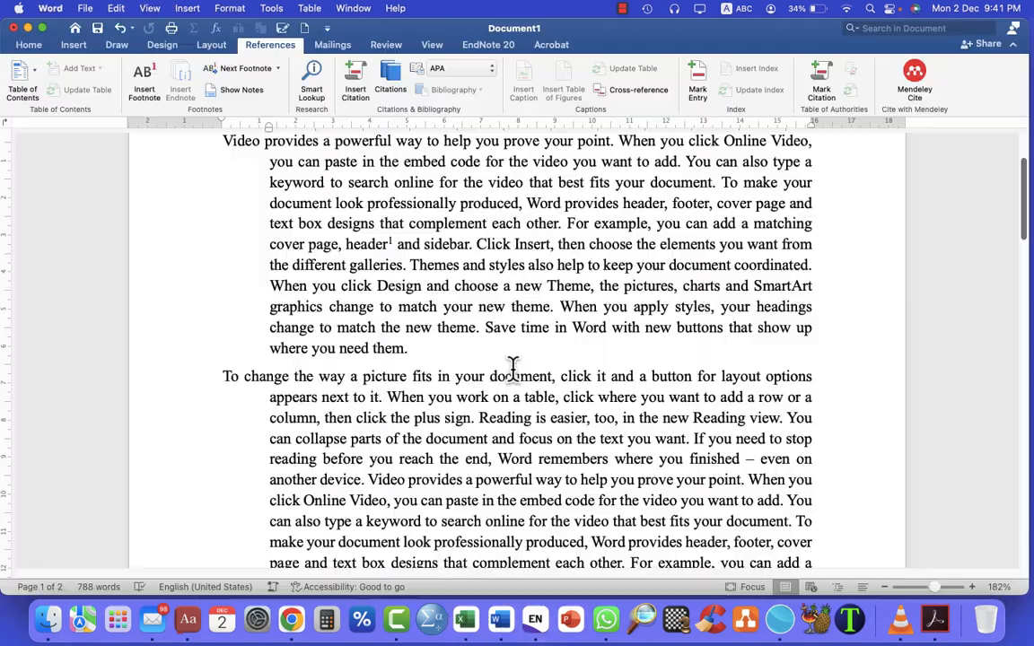
scroll(514, 368, "down", 5)
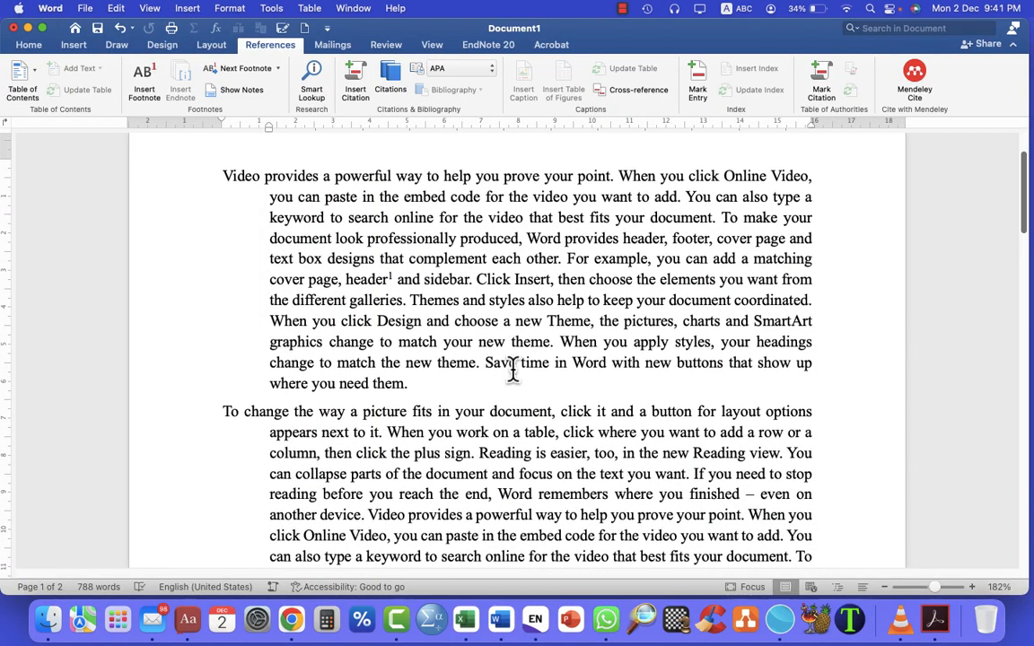
scroll(395, 367, "up", 5)
scroll(504, 375, "down", 1)
double_click(507, 361)
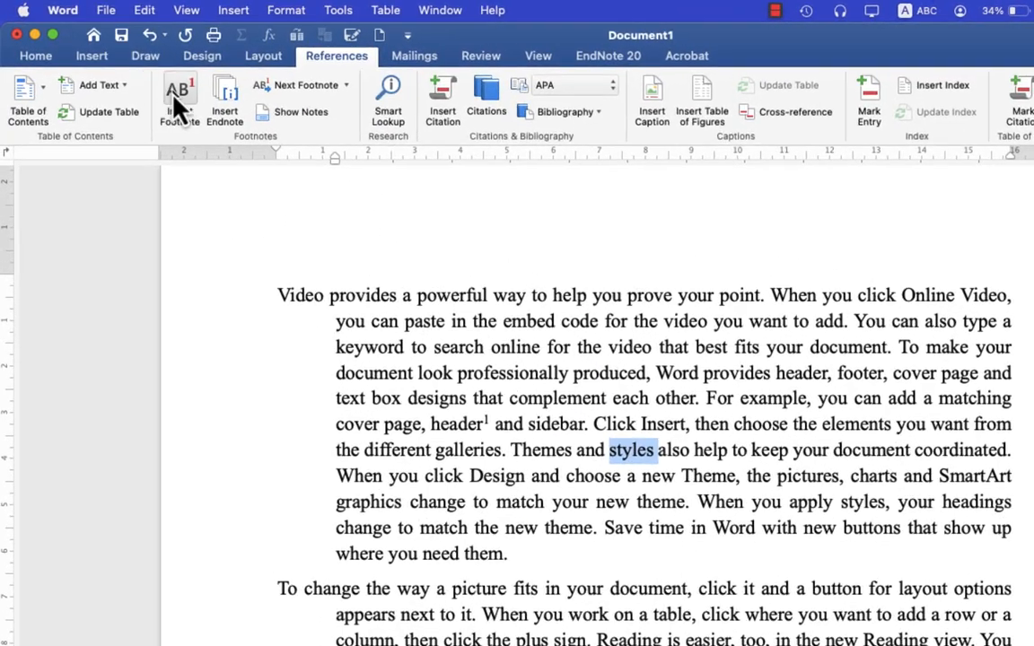
left_click(166, 92)
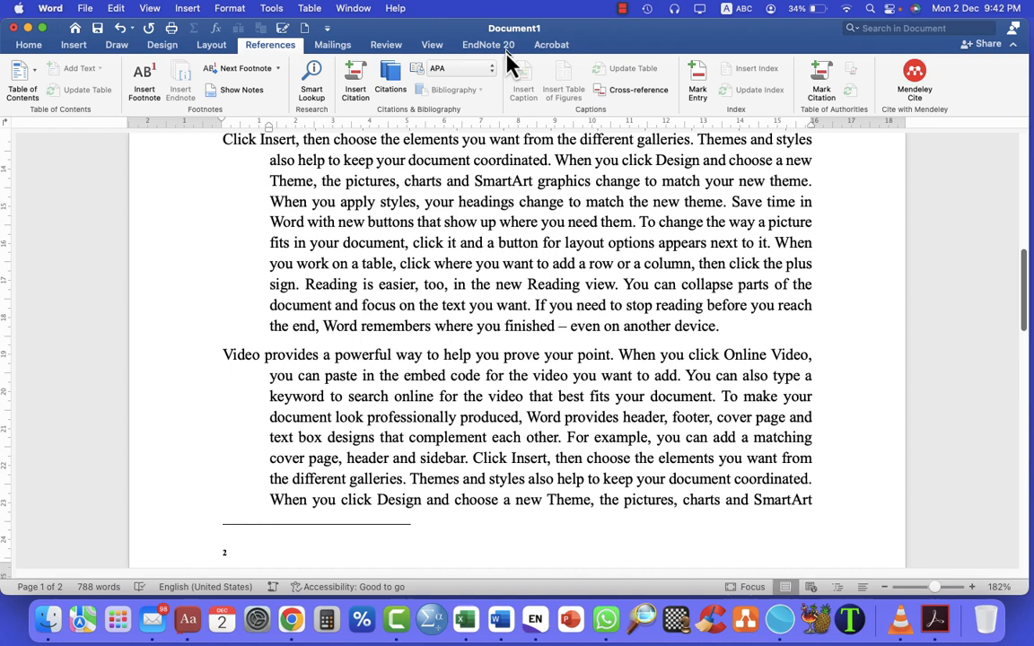
- Cite The environmental Act 1997 from the EndNote library in footnote 2
left_click(499, 49)
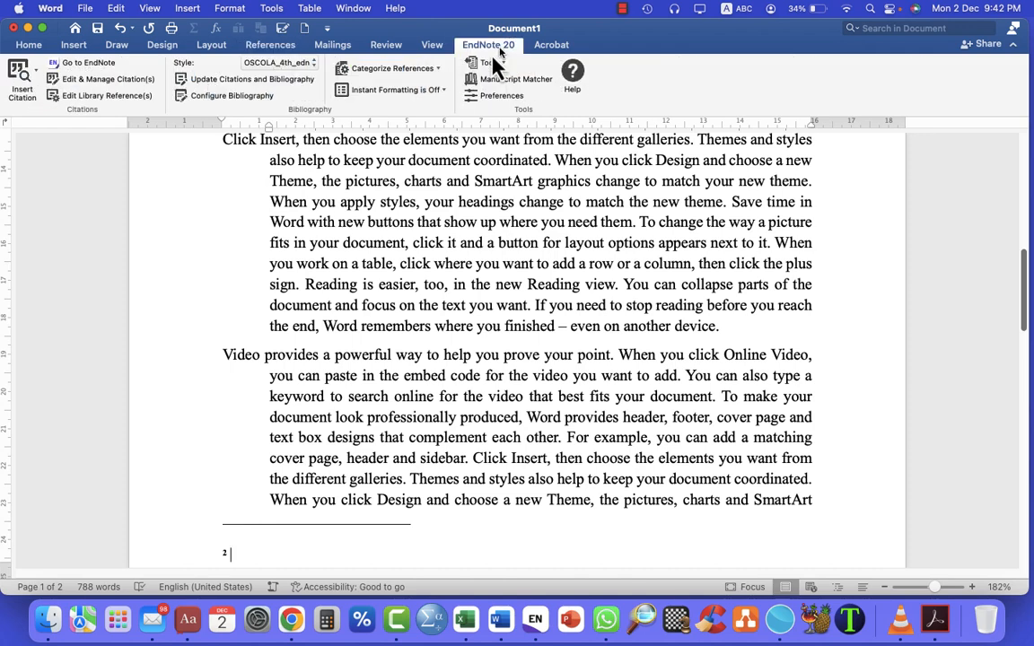
left_click(88, 63)
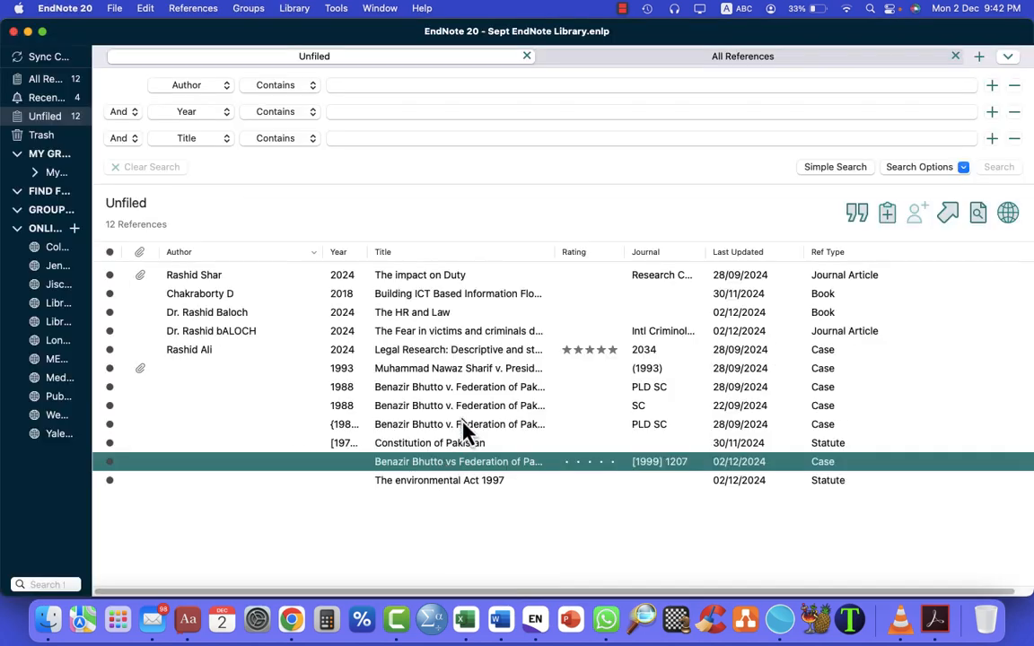
left_click(445, 483)
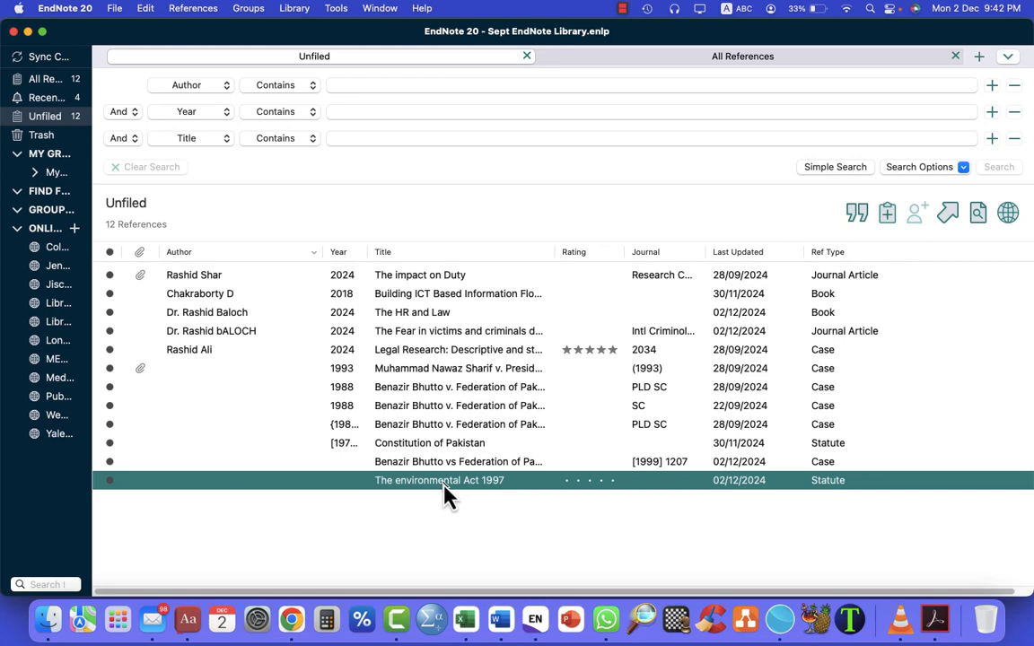
left_click(859, 213)
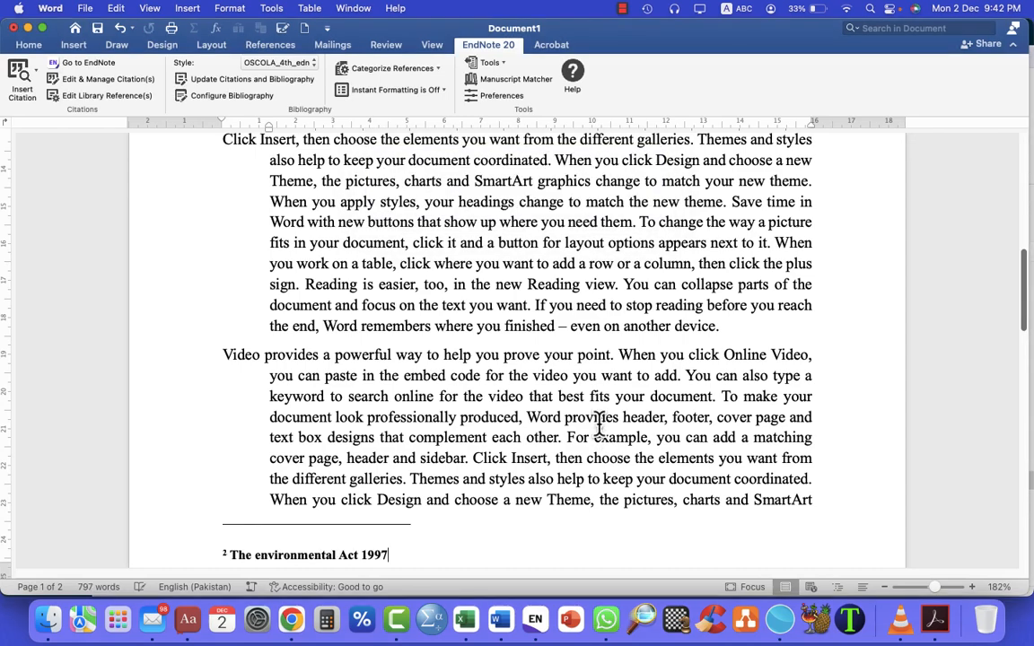
scroll(599, 426, "down", 2)
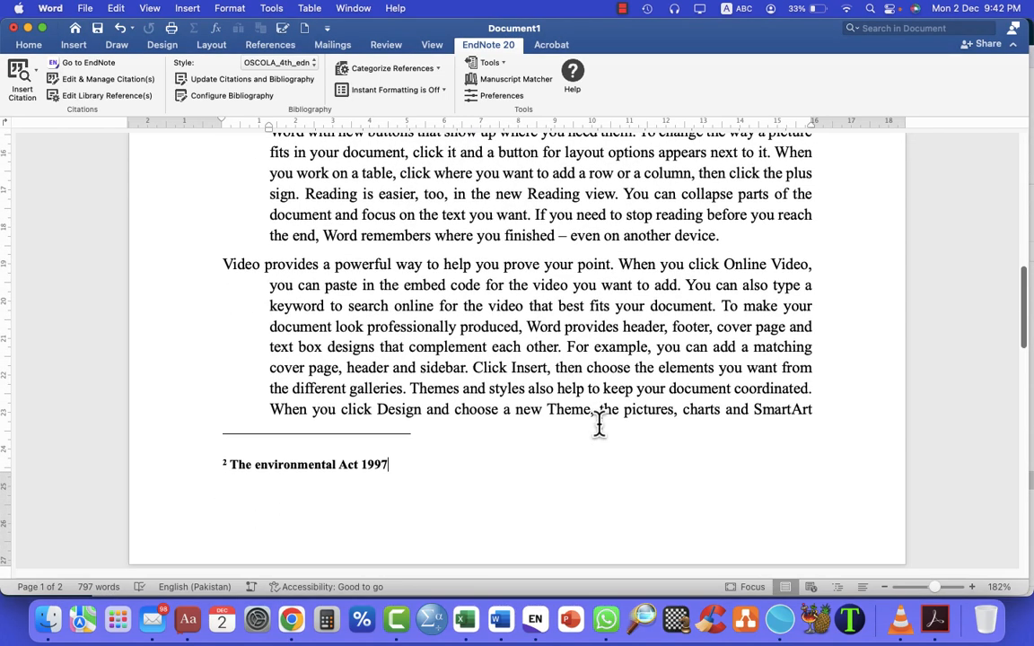
left_click(478, 286)
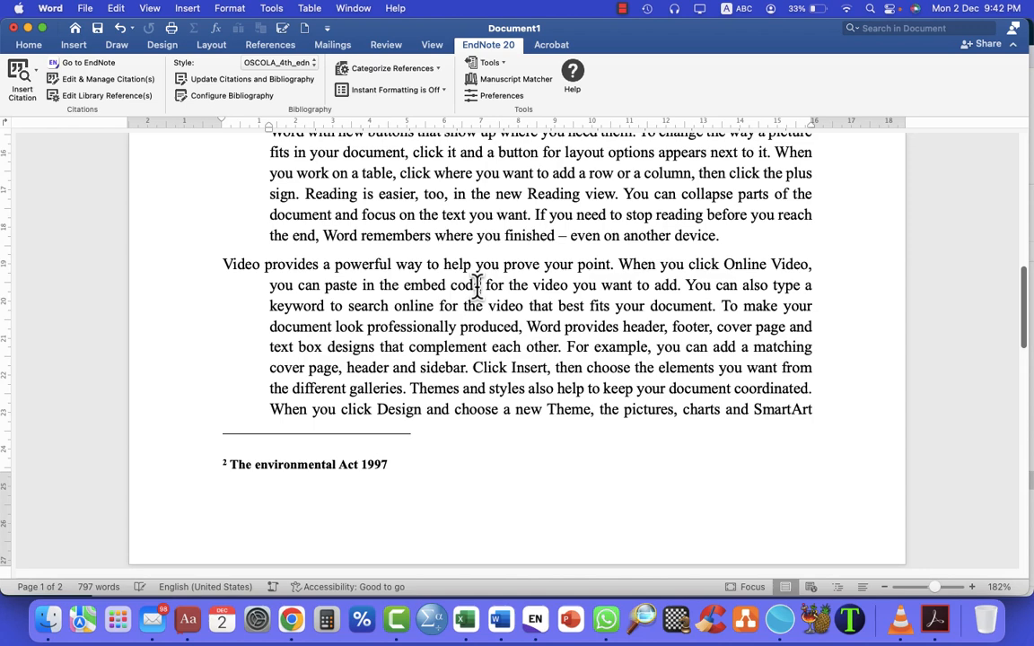
left_click(530, 633)
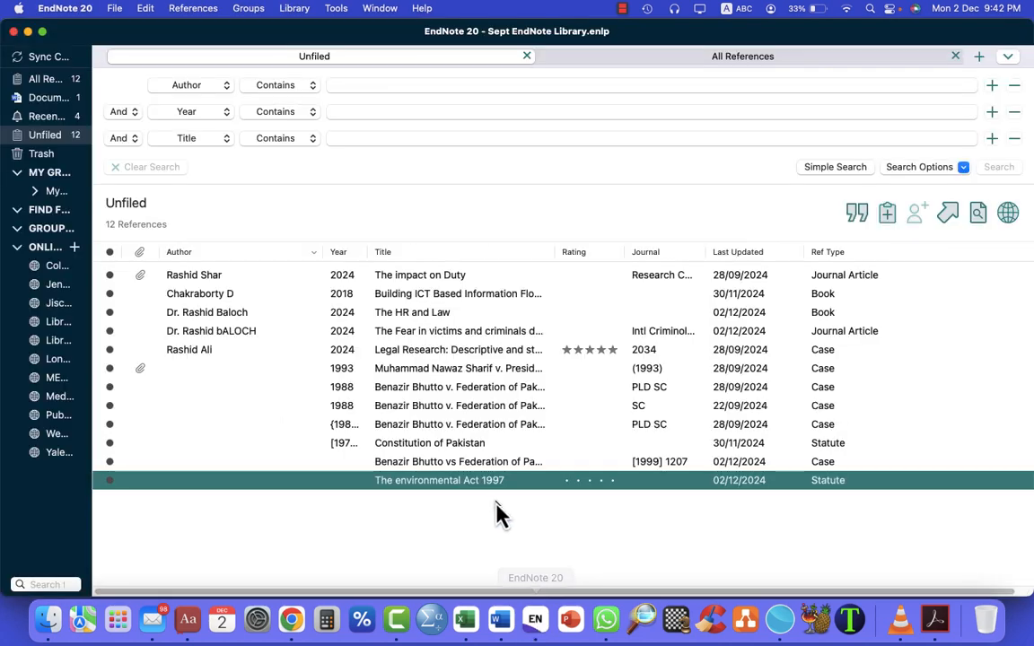
- Insert footnote 3 after "embed code" citing Benazir Bhutto vs Federation of Pakistan [1999] 1207
left_click(460, 464)
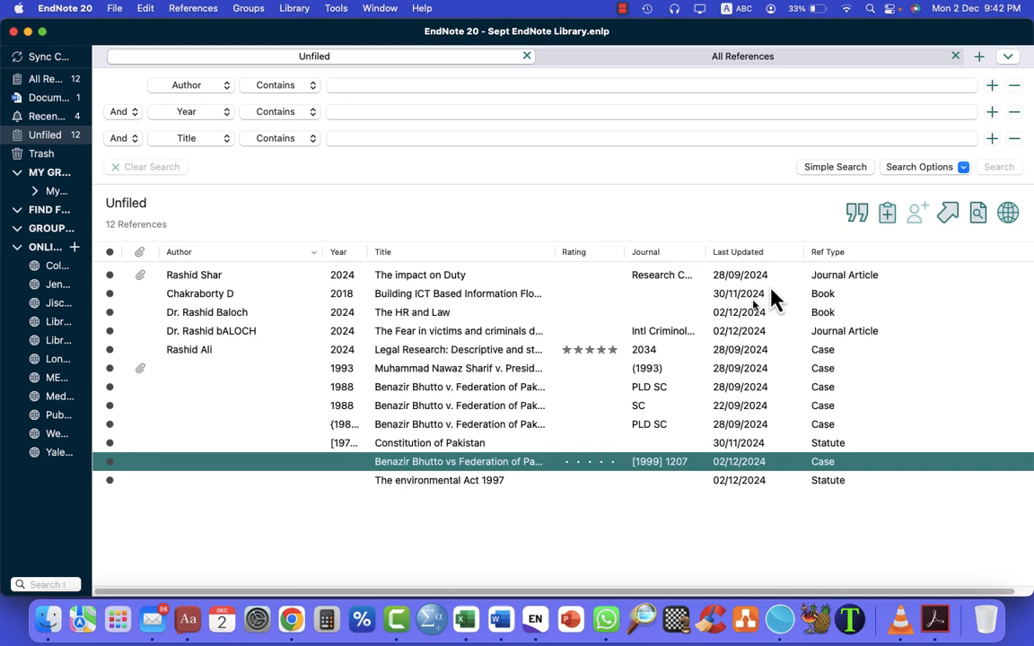
left_click(856, 215)
left_click(270, 45)
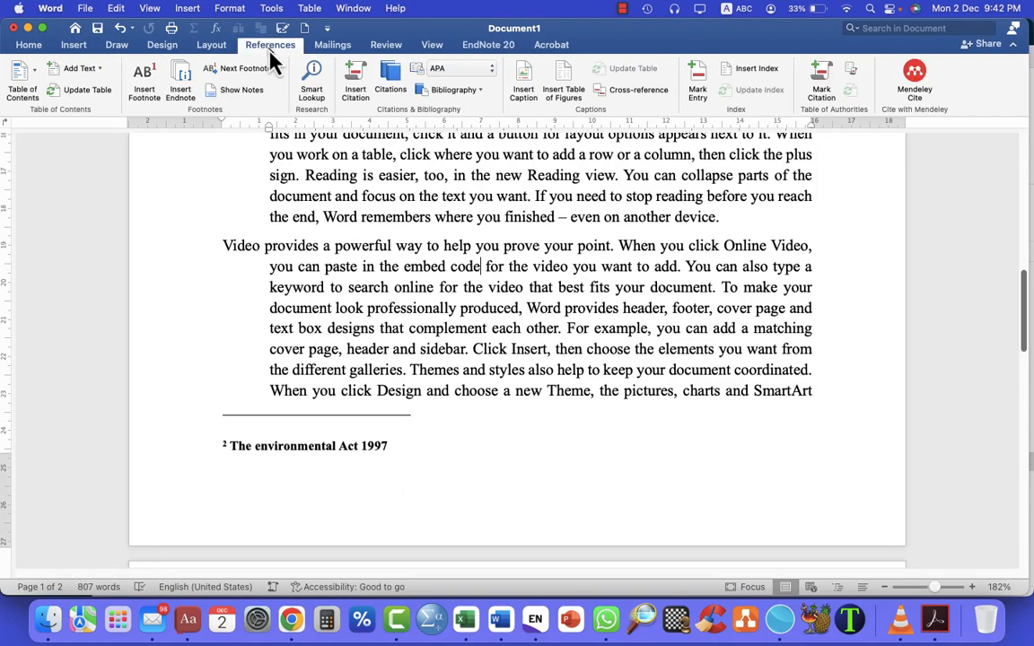
left_click(143, 82)
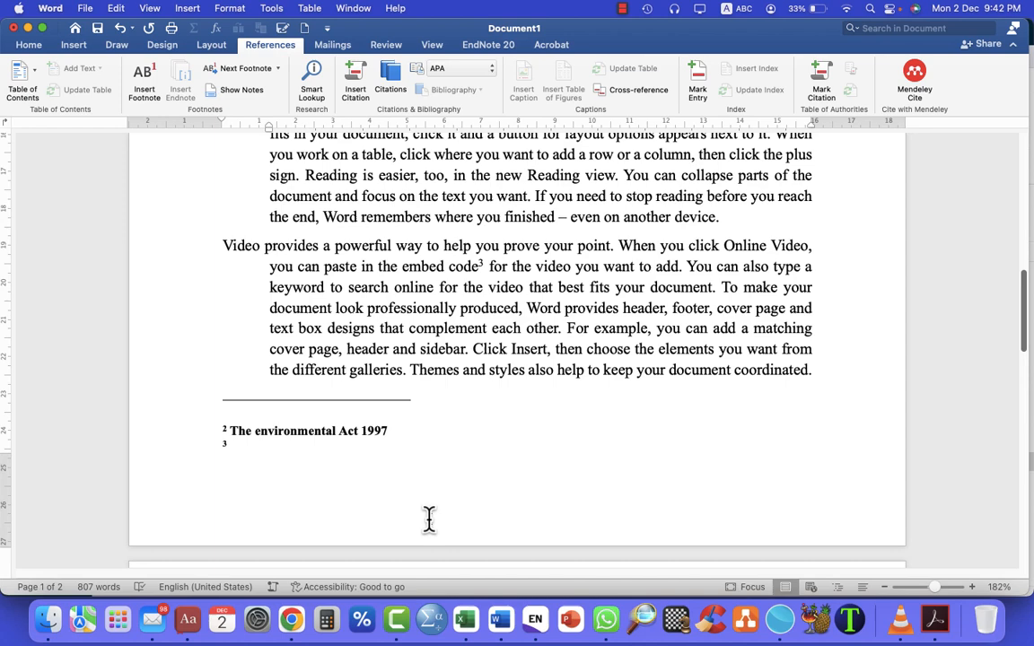
left_click(535, 620)
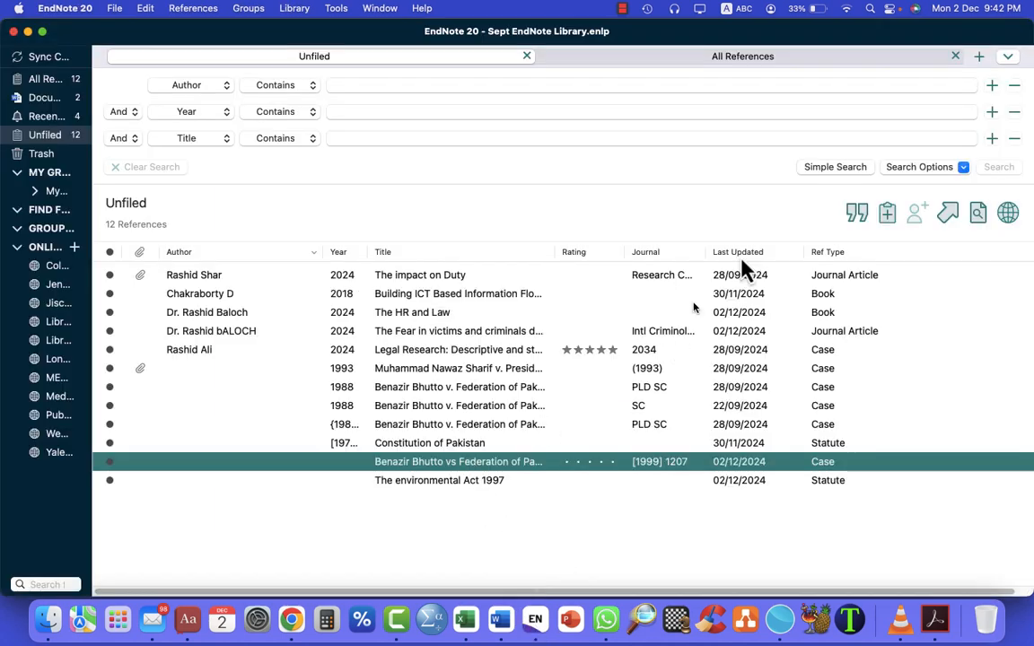
left_click(857, 215)
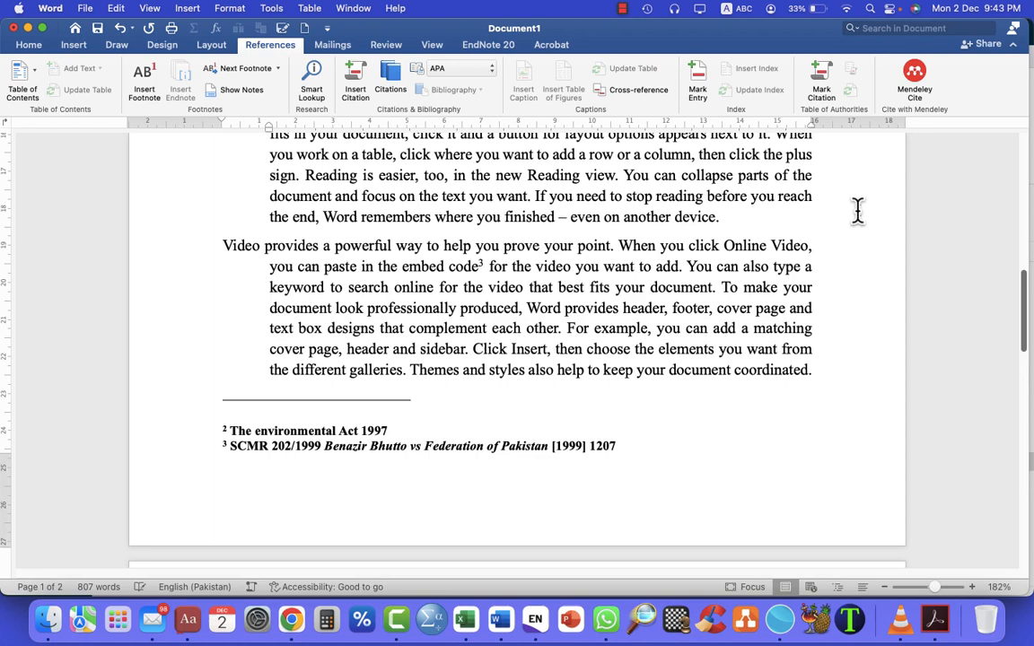
- Check the new footnote 3 citation and place the cursor after "you"
double_click(531, 441)
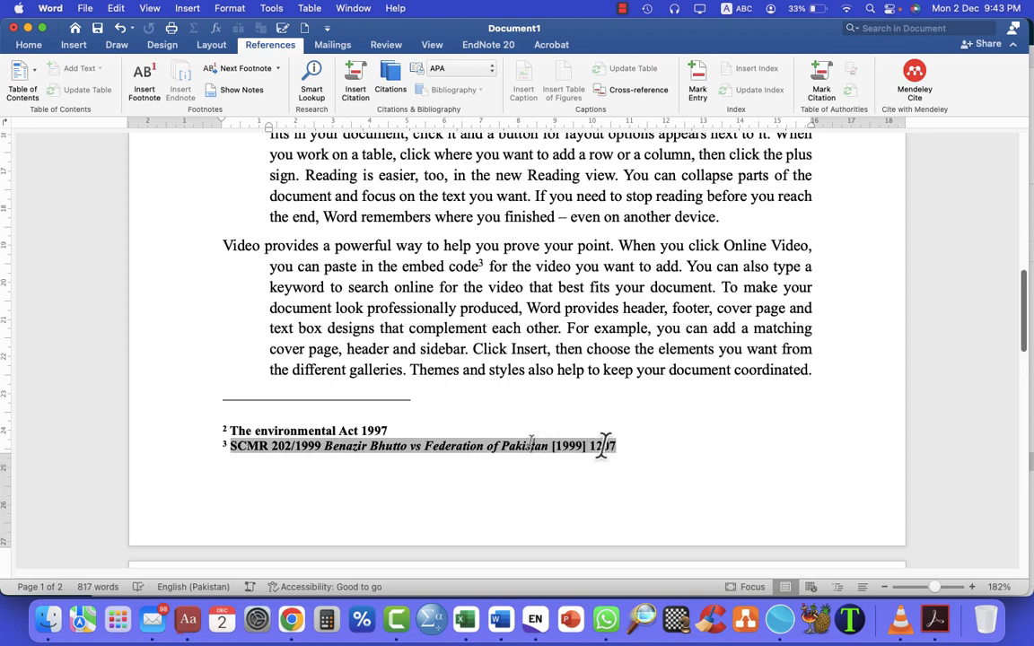
left_click(608, 446)
scroll(588, 332, "up", 3)
scroll(588, 332, "up", 1)
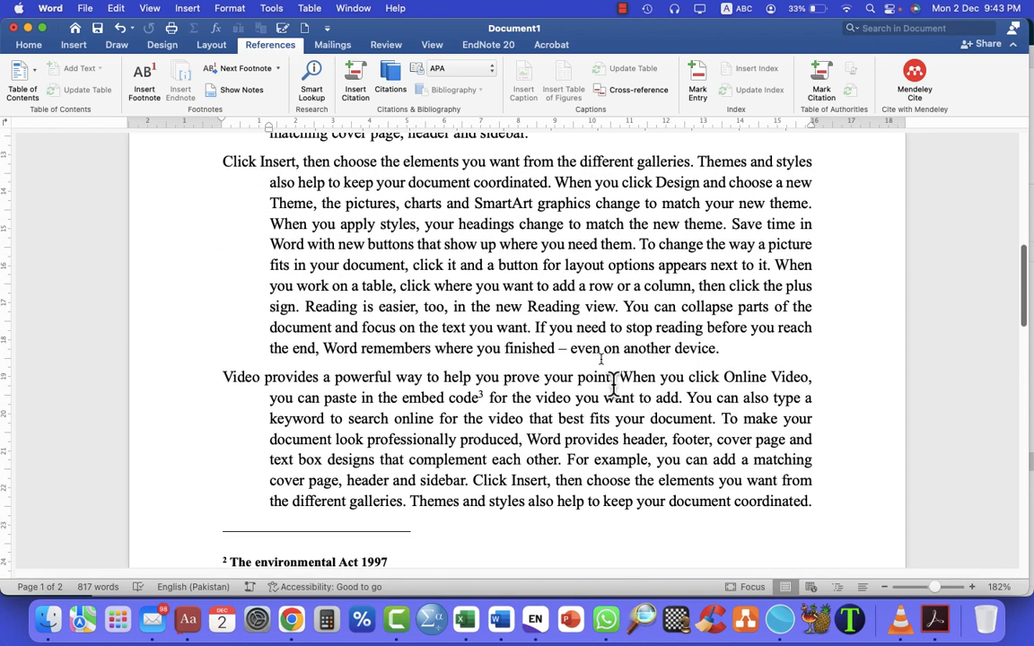
left_click(683, 460)
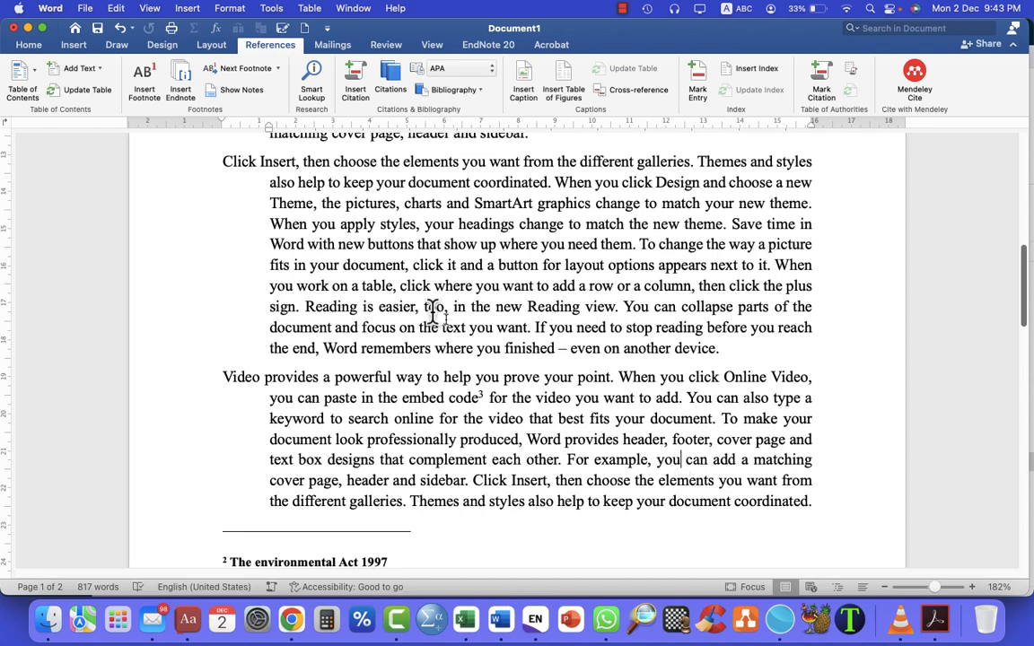
- Add footnote 4 after "you" citing The HR and Law
left_click(154, 92)
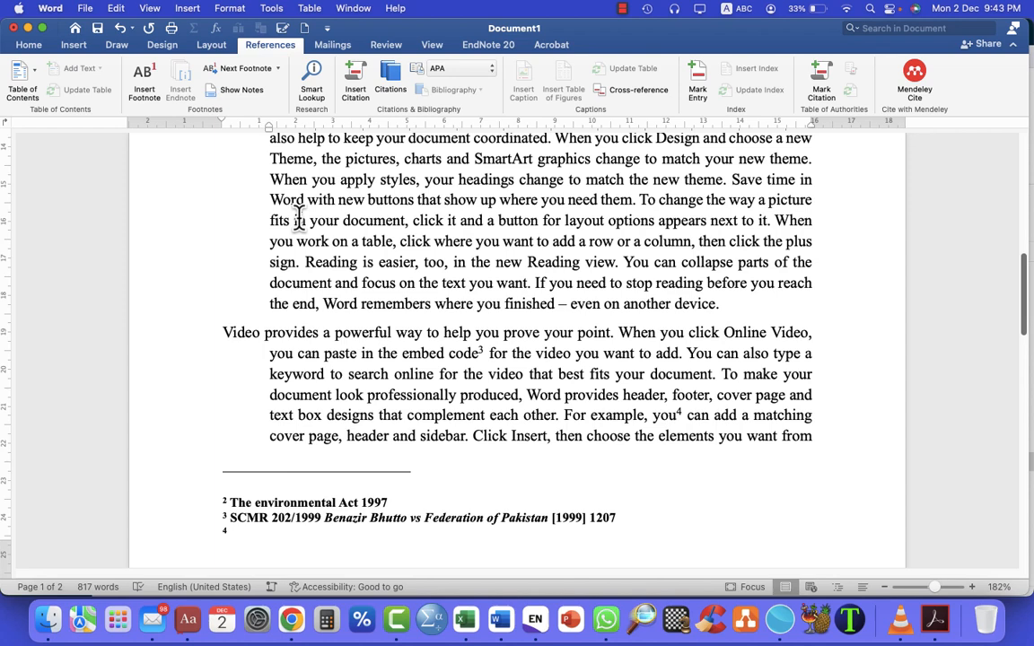
left_click(535, 619)
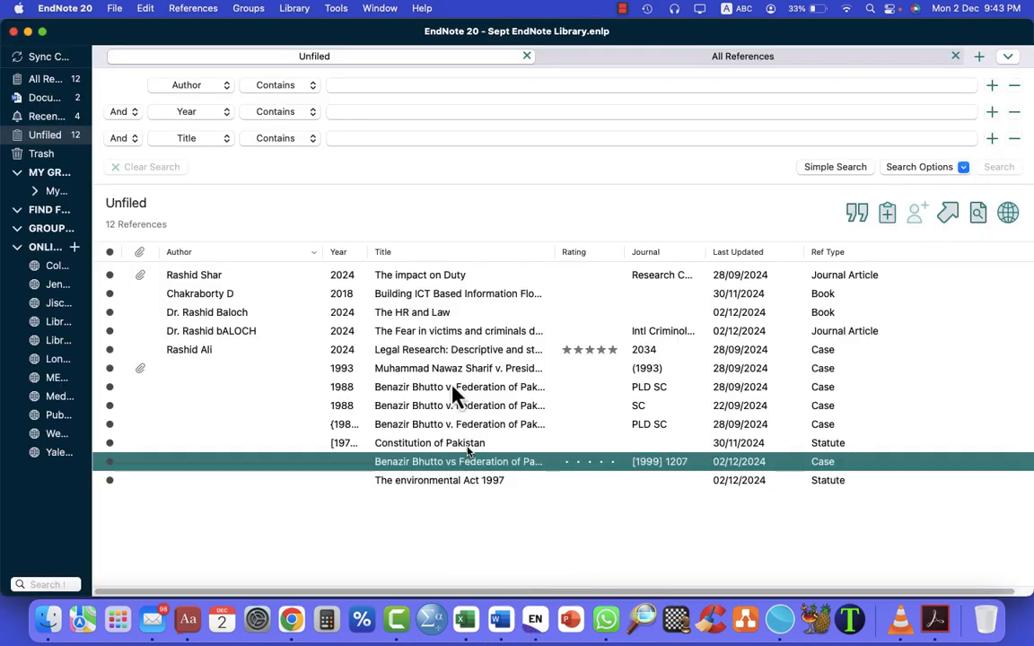
left_click(437, 320)
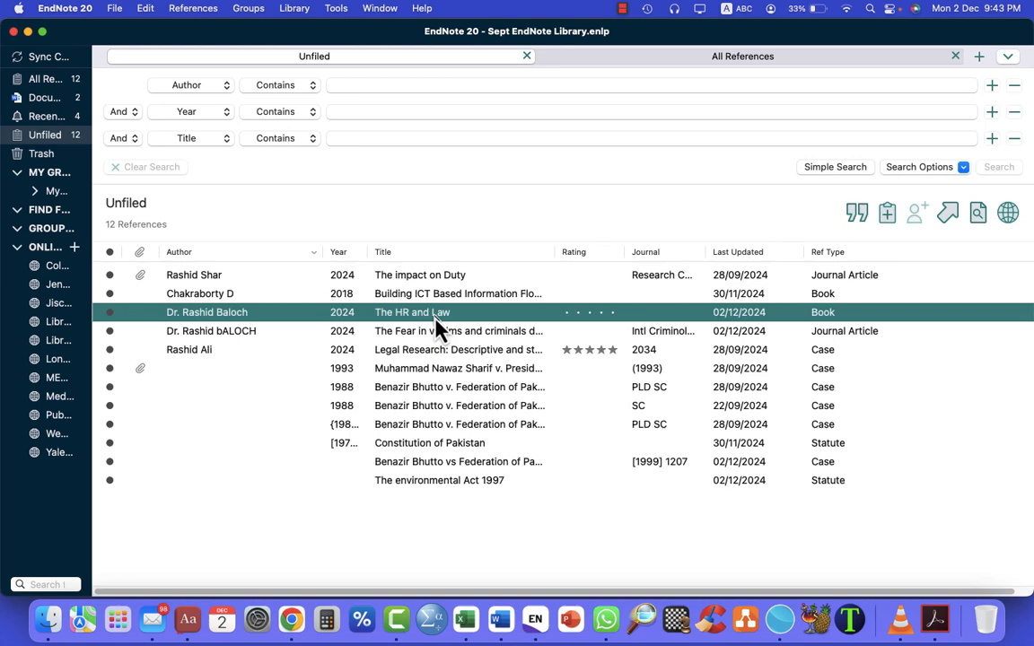
left_click(859, 217)
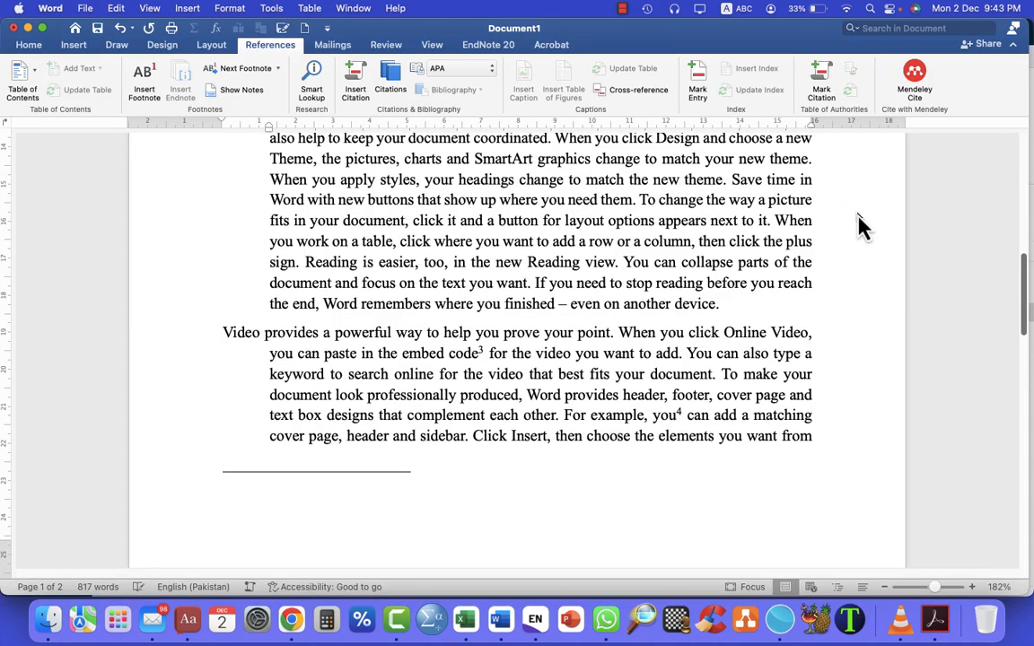
scroll(694, 330, "down", 3)
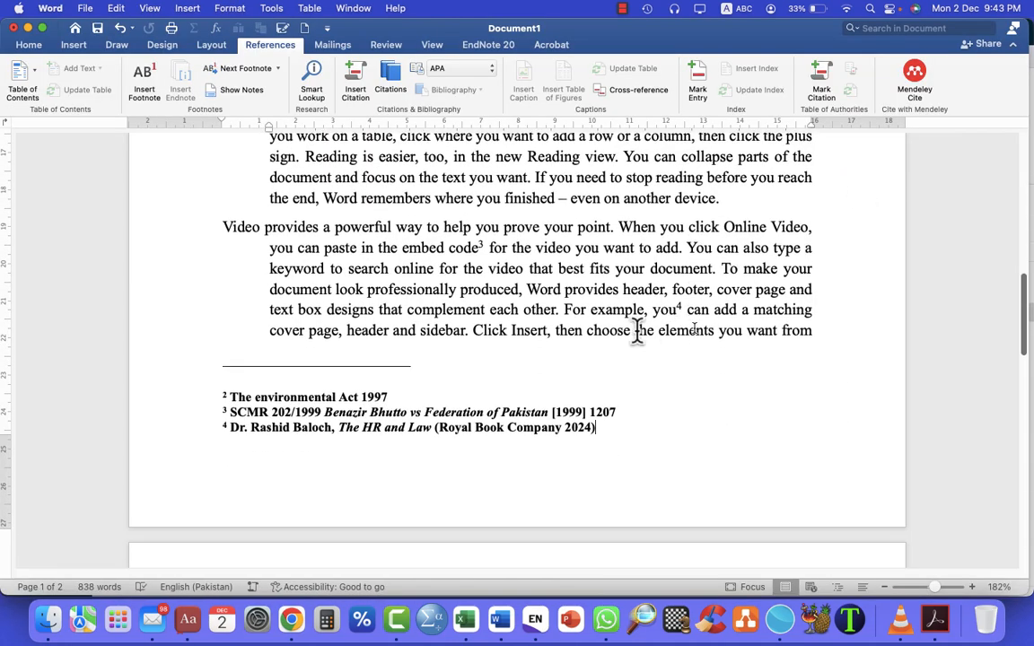
scroll(628, 330, "up", 2)
- Add a footnote after "that" citing The environmental Act 1997
left_click(551, 333)
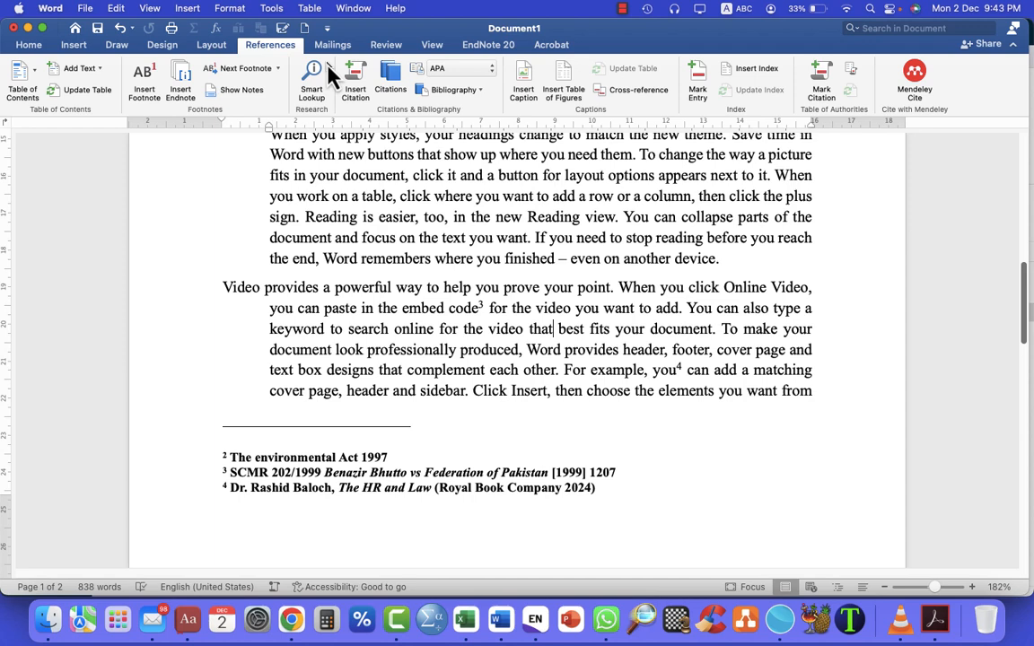
left_click(144, 86)
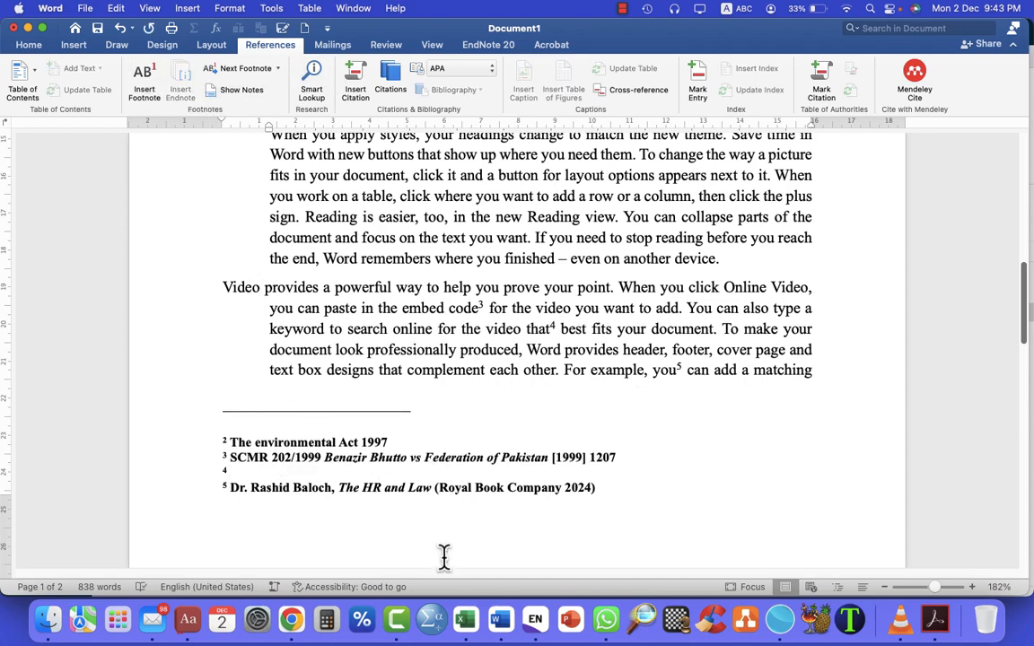
left_click(535, 619)
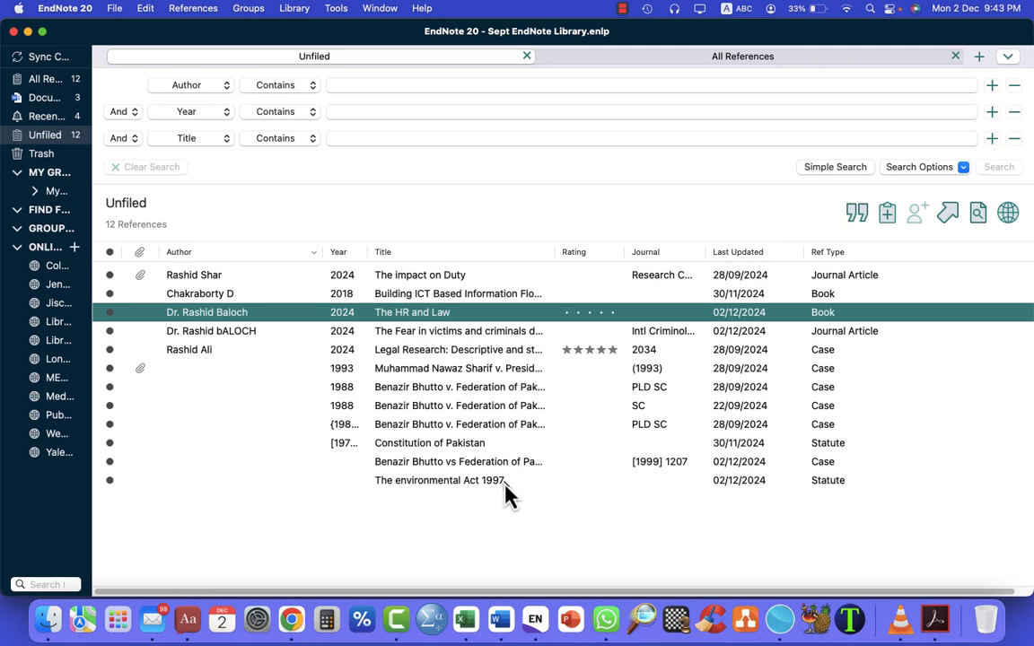
left_click(505, 484)
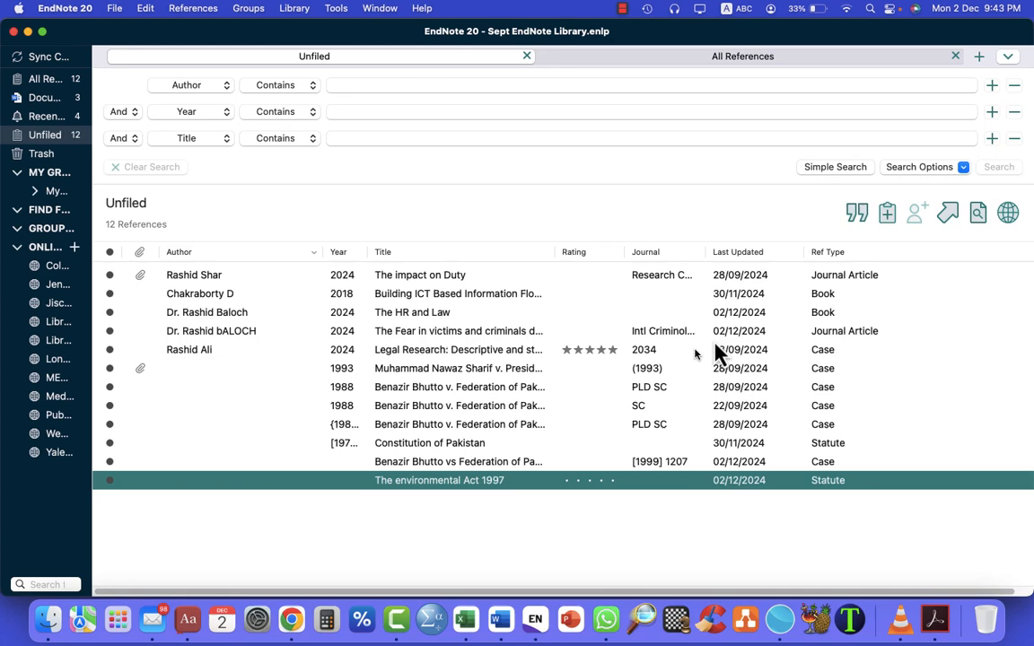
left_click(857, 215)
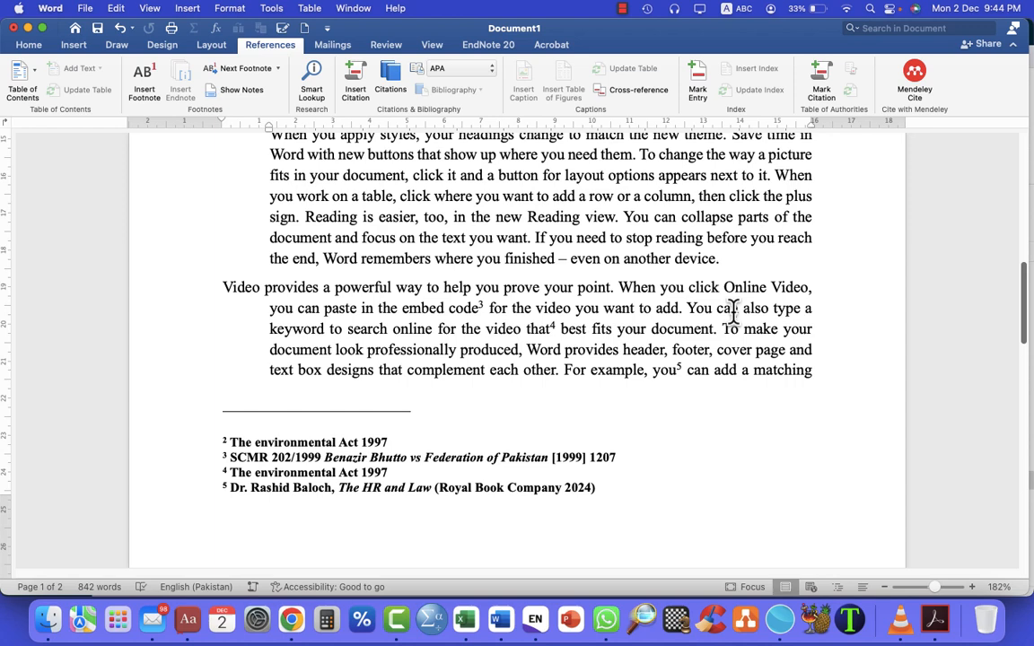
- Place the cursor at the end of footnote 4 and review the footnotes down to References
scroll(733, 310, "down", 3)
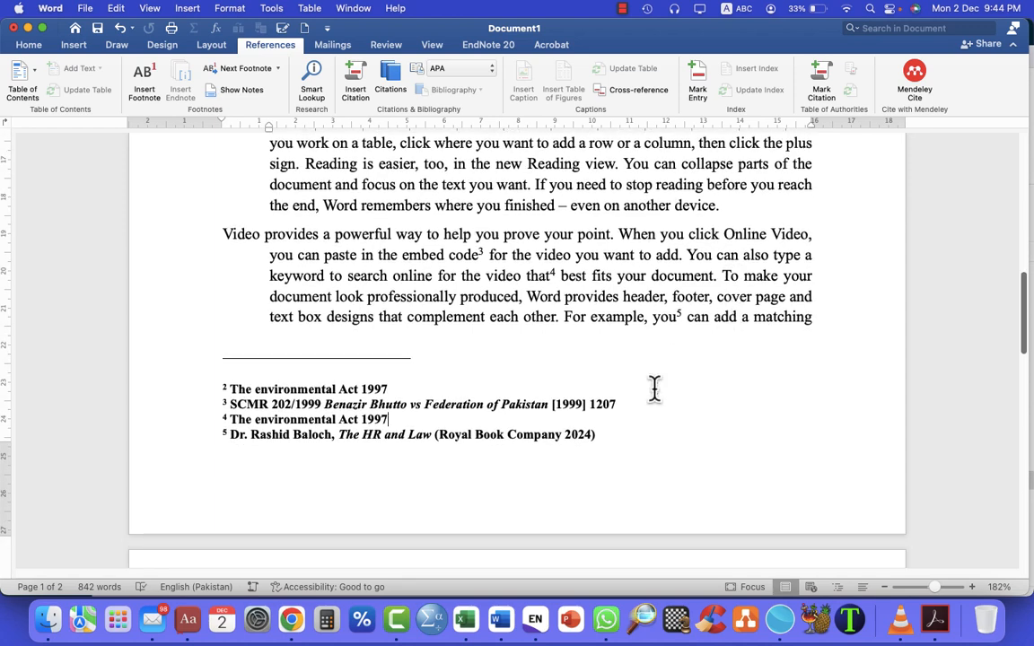
scroll(654, 388, "down", 1)
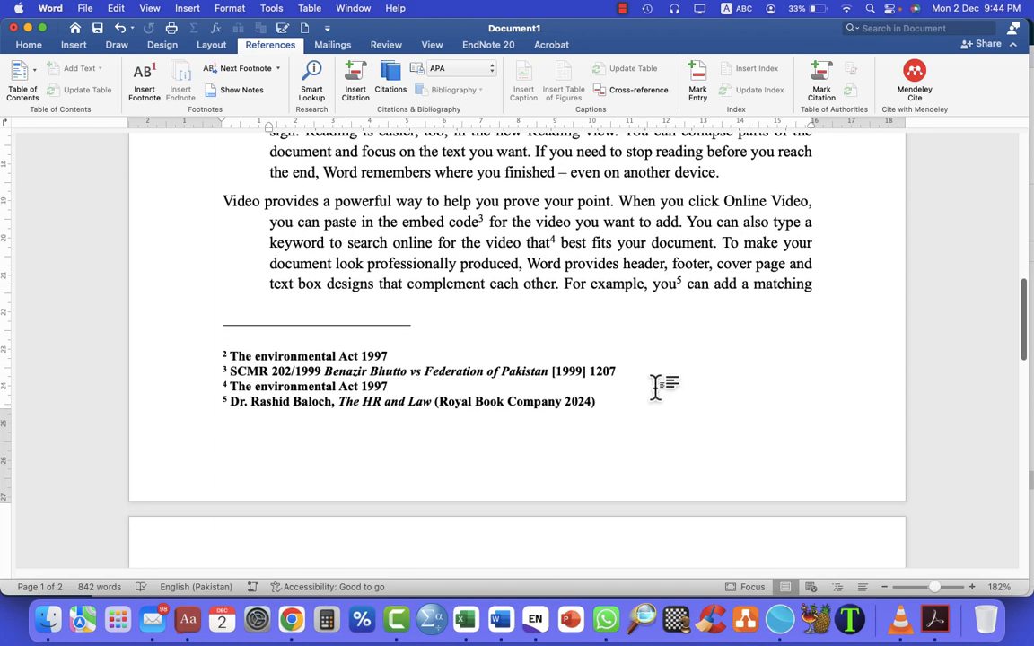
left_click(655, 386)
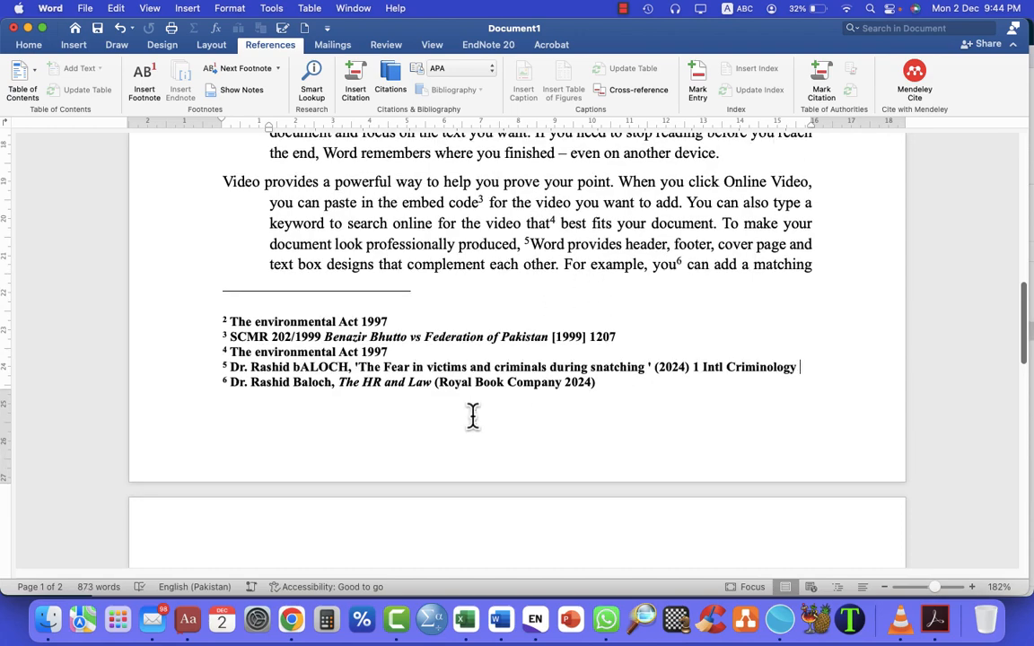
scroll(474, 416, "down", 1)
scroll(473, 416, "down", 5)
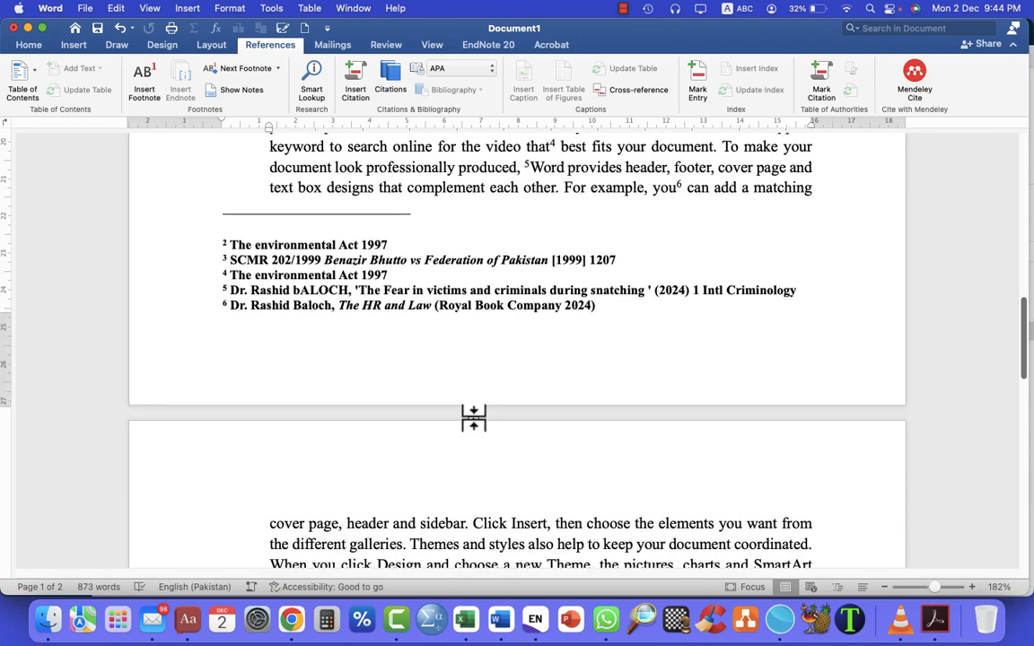
scroll(473, 416, "down", 15)
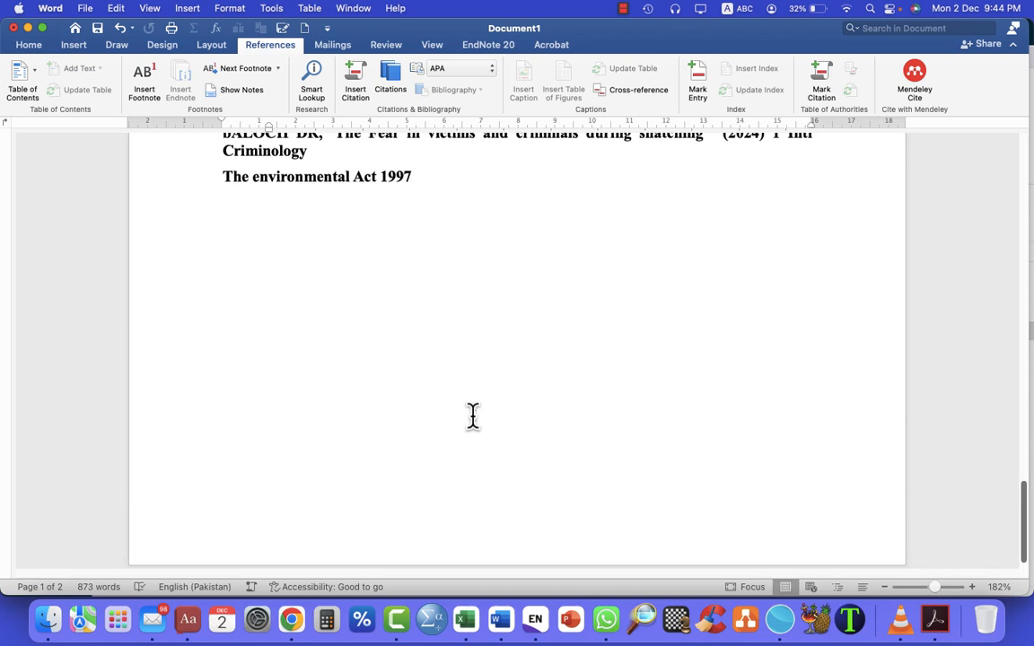
scroll(474, 417, "up", 4)
- Select the References bibliography from its heading down
left_click(480, 404)
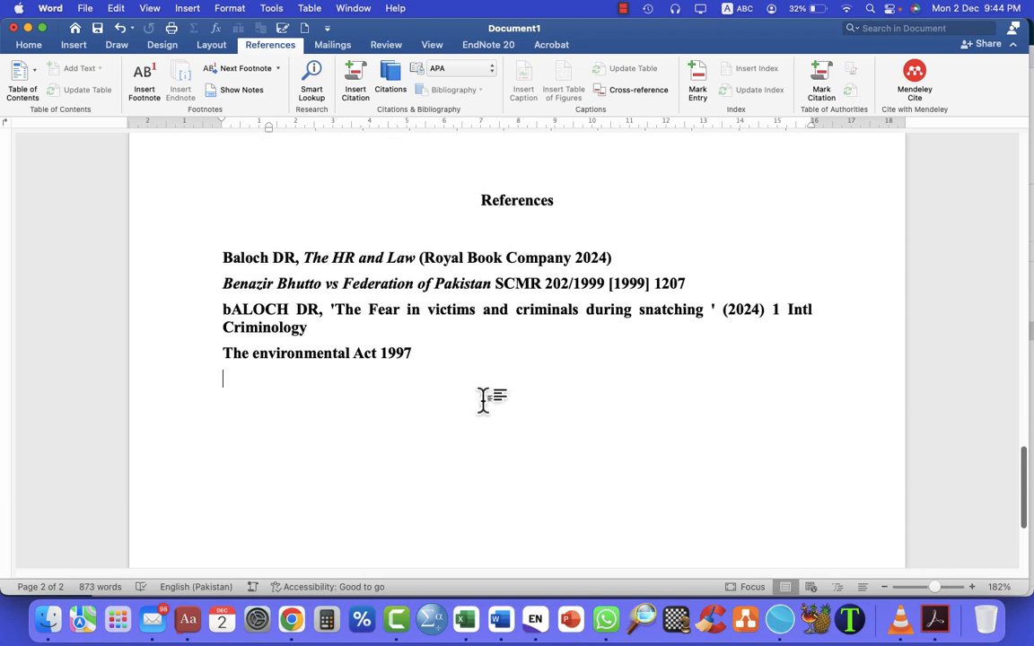
left_click(500, 203, "shift")
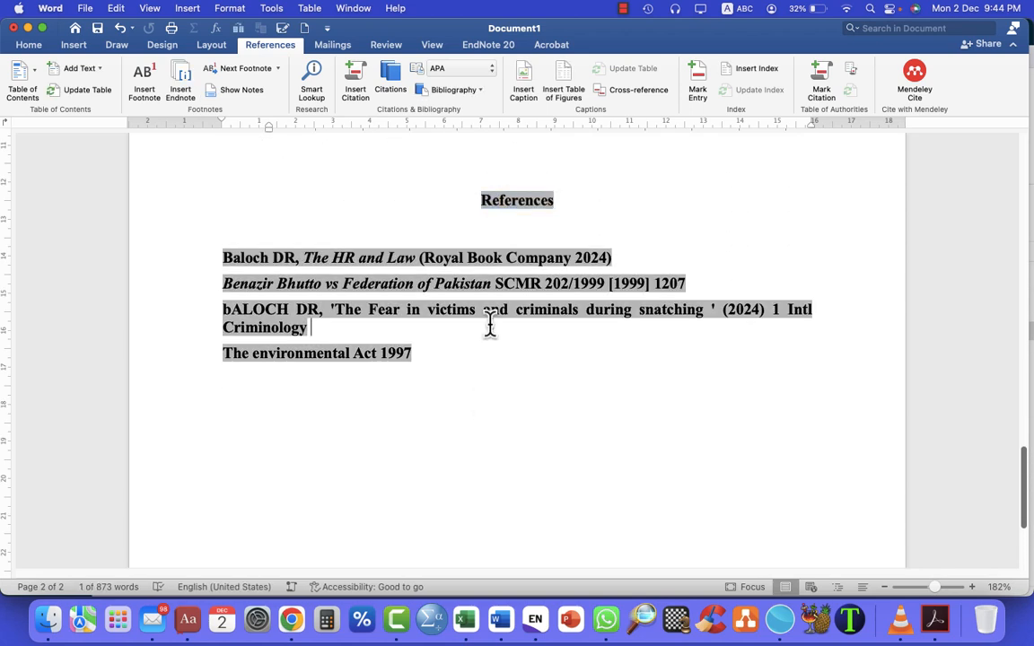
scroll(489, 325, "up", 3)
scroll(506, 392, "down", 2)
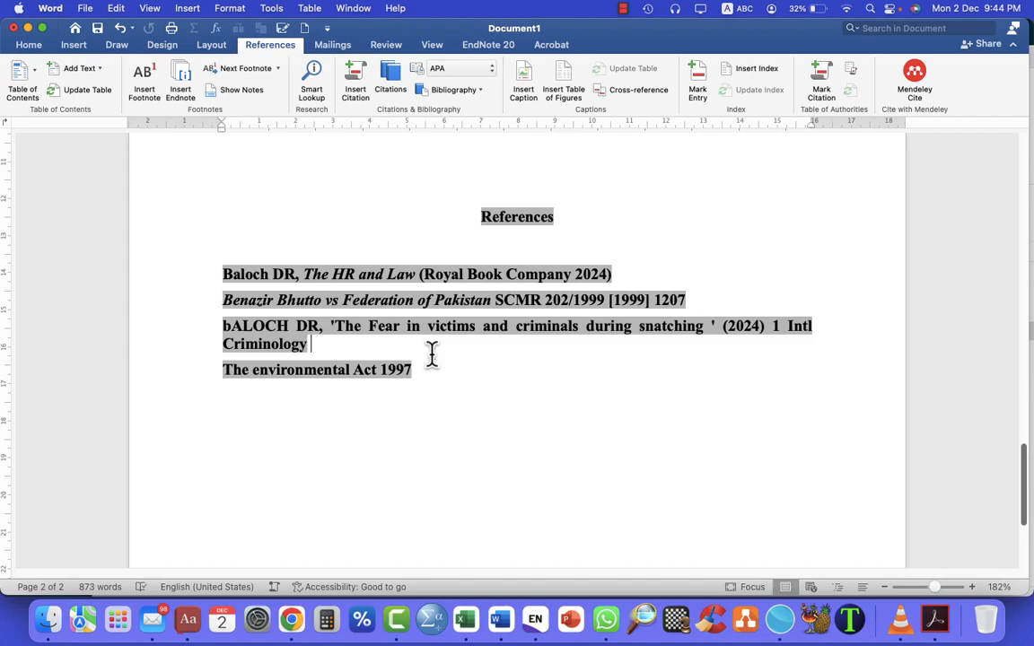
scroll(432, 355, "down", 2)
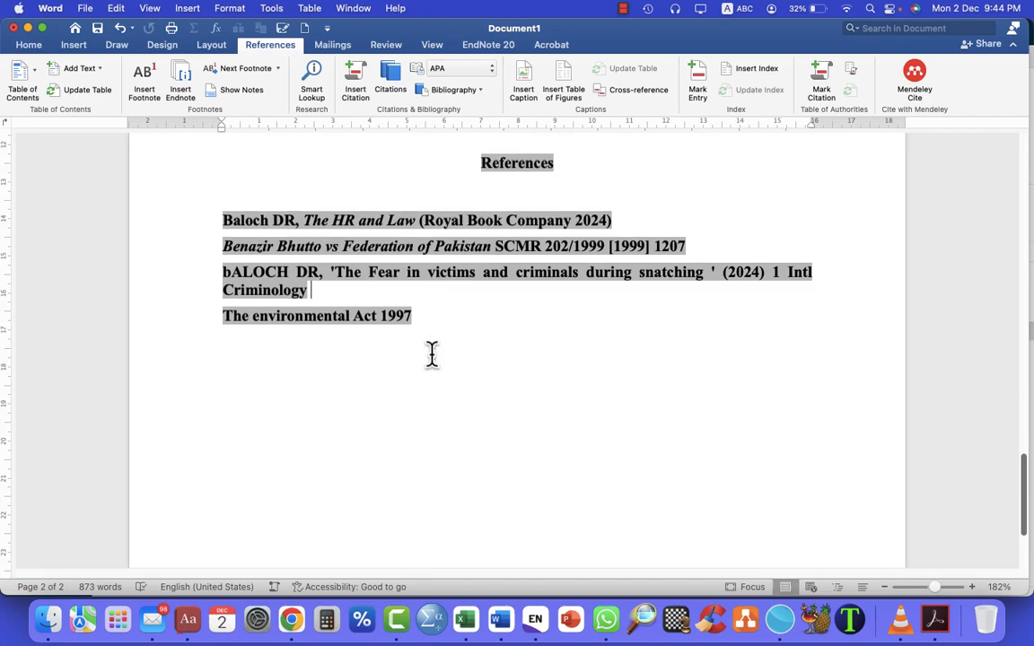
scroll(432, 354, "up", 3)
- Return to page 1's footnotes and select footnote 2's citation of The environmental Act 1997
scroll(431, 355, "up", 10)
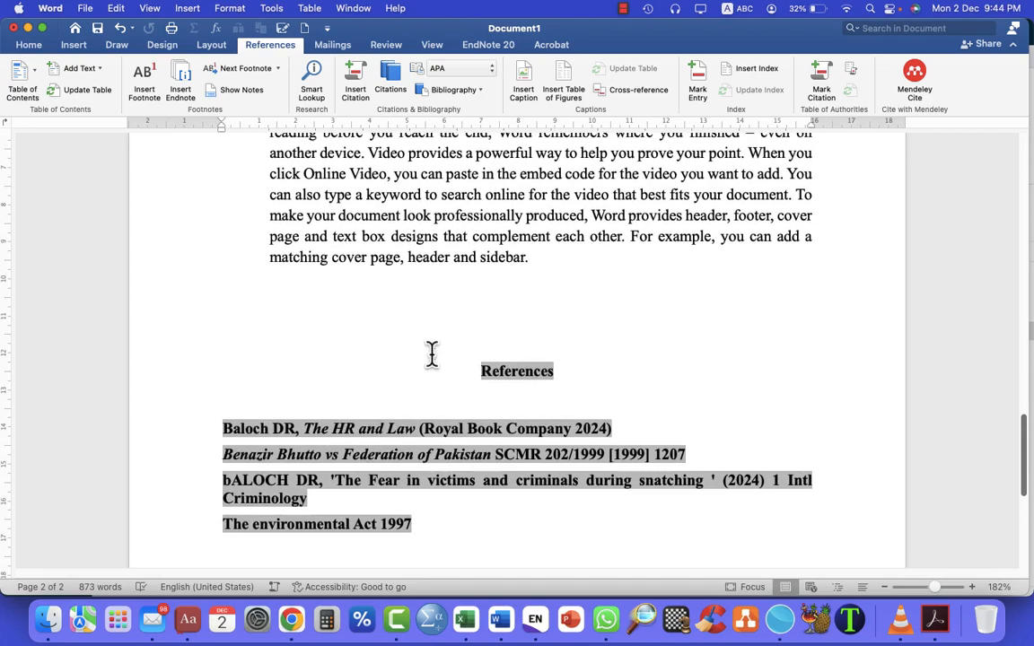
scroll(432, 355, "up", 13)
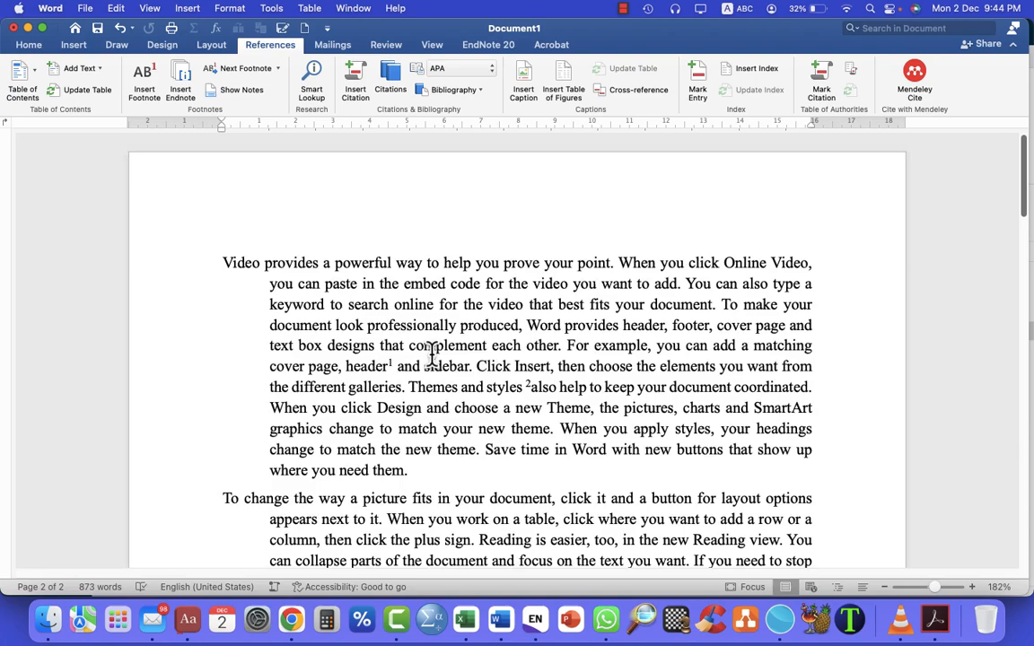
scroll(431, 355, "down", 11)
scroll(432, 355, "down", 12)
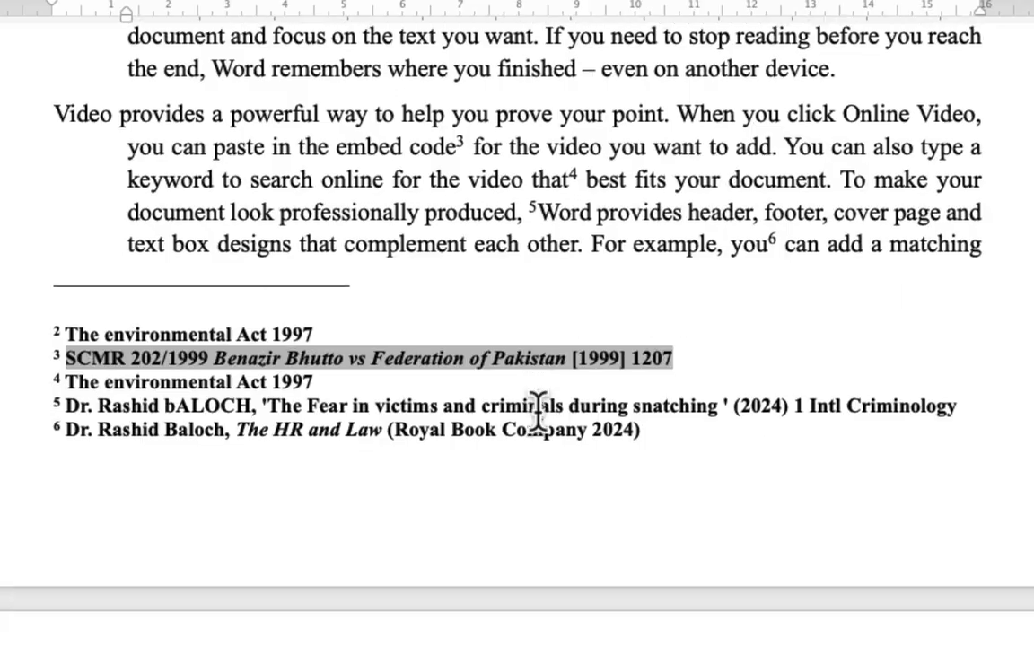
scroll(537, 412, "down", 1)
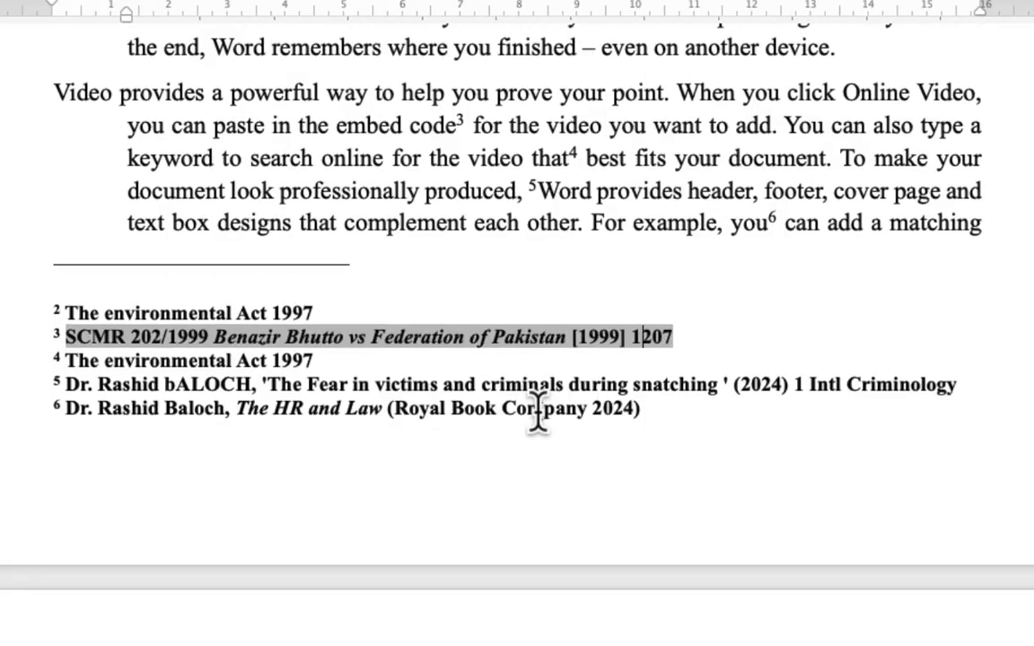
triple_click(536, 410)
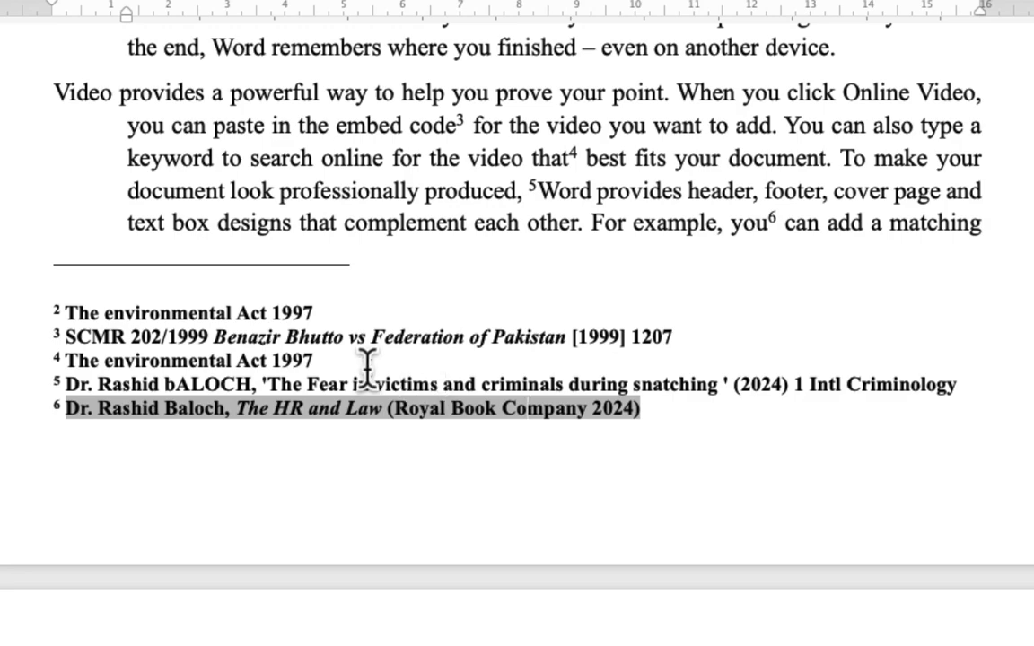
triple_click(230, 304)
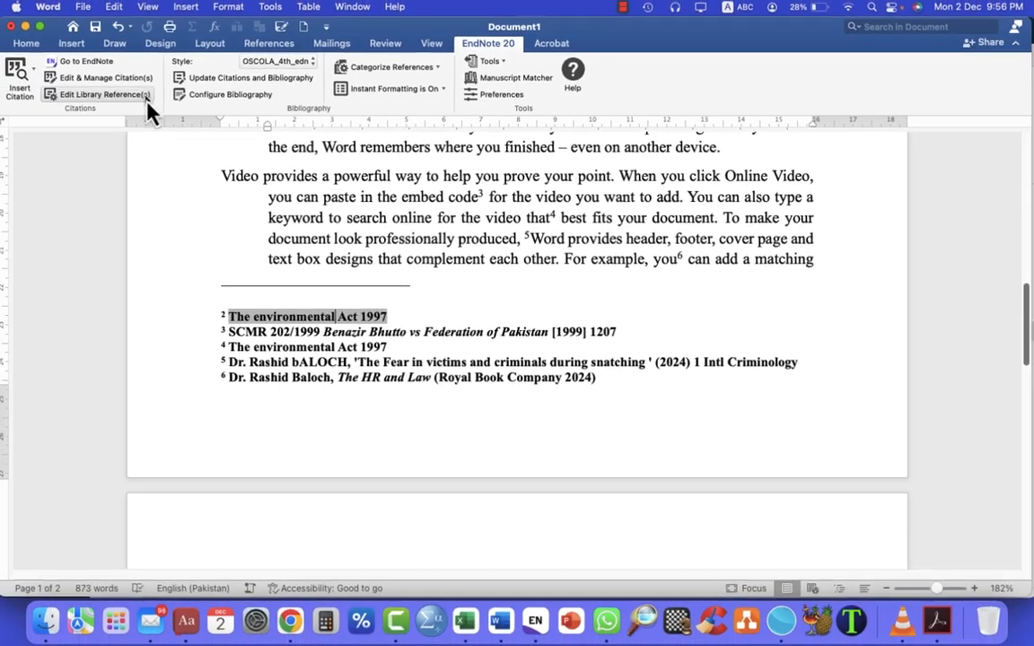
- Give footnote 2's Environmental Act citation the page suffix 278-298 via Edit & Manage Citation(s)
left_click(135, 79)
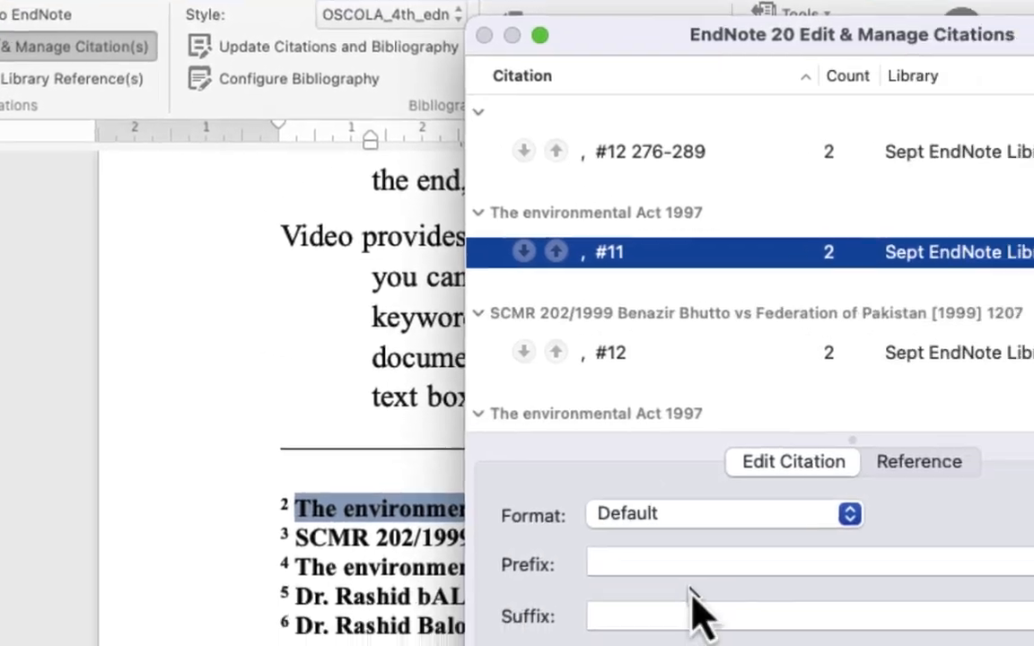
left_click(665, 616)
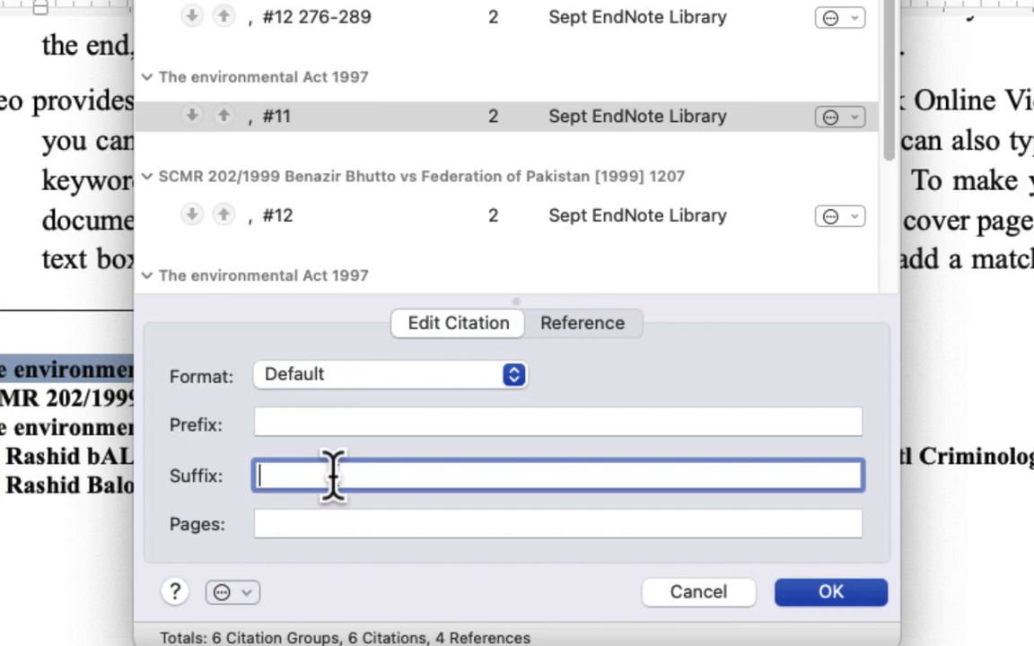
type("278")
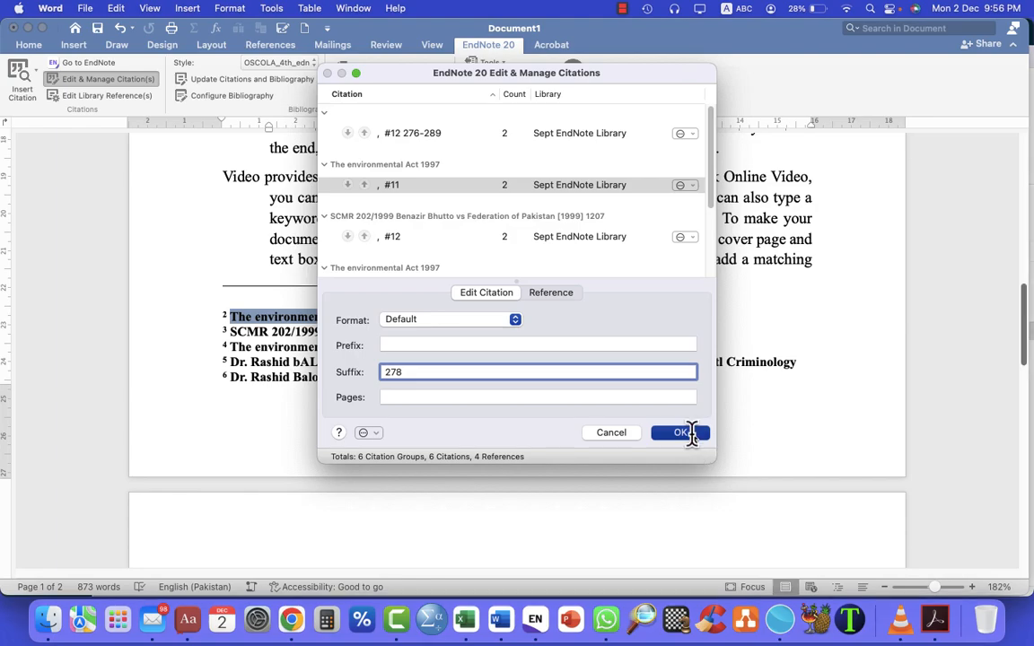
left_click(684, 432)
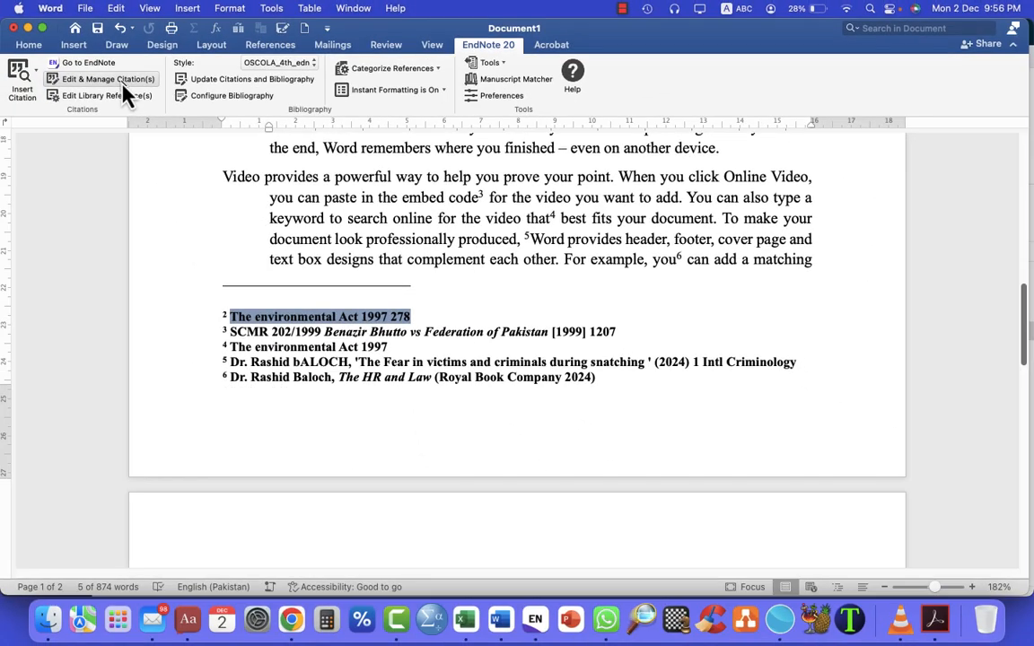
left_click(58, 20)
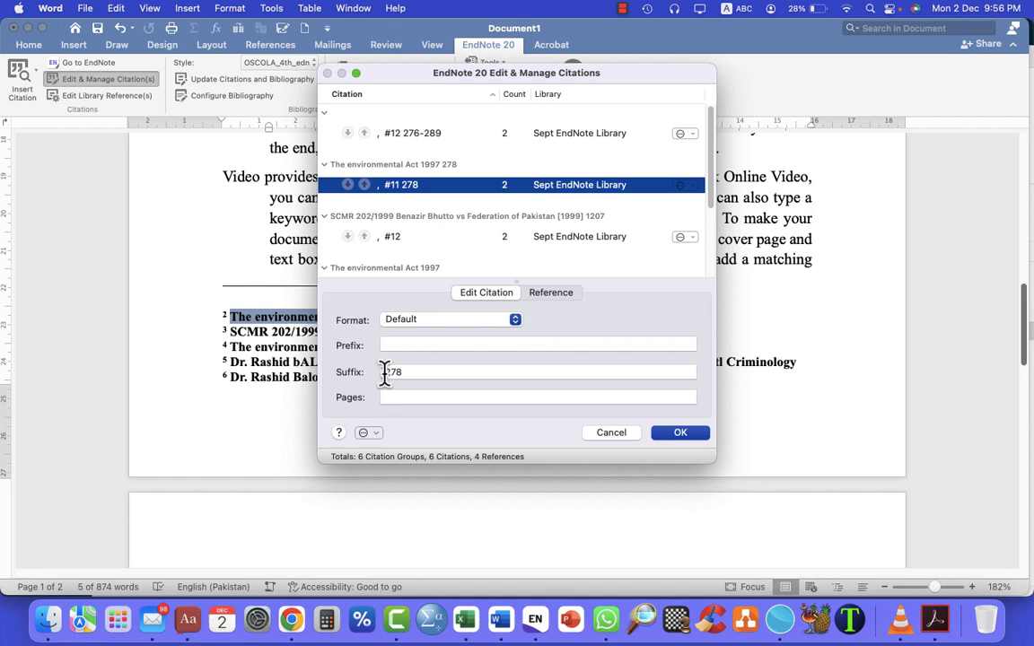
left_click(407, 372)
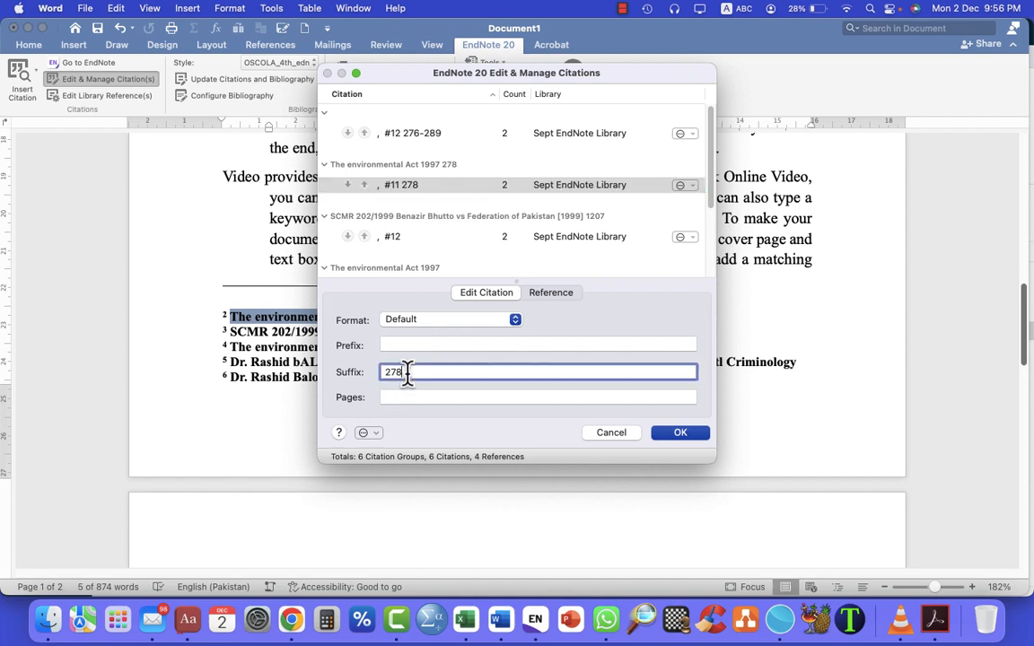
type("-298")
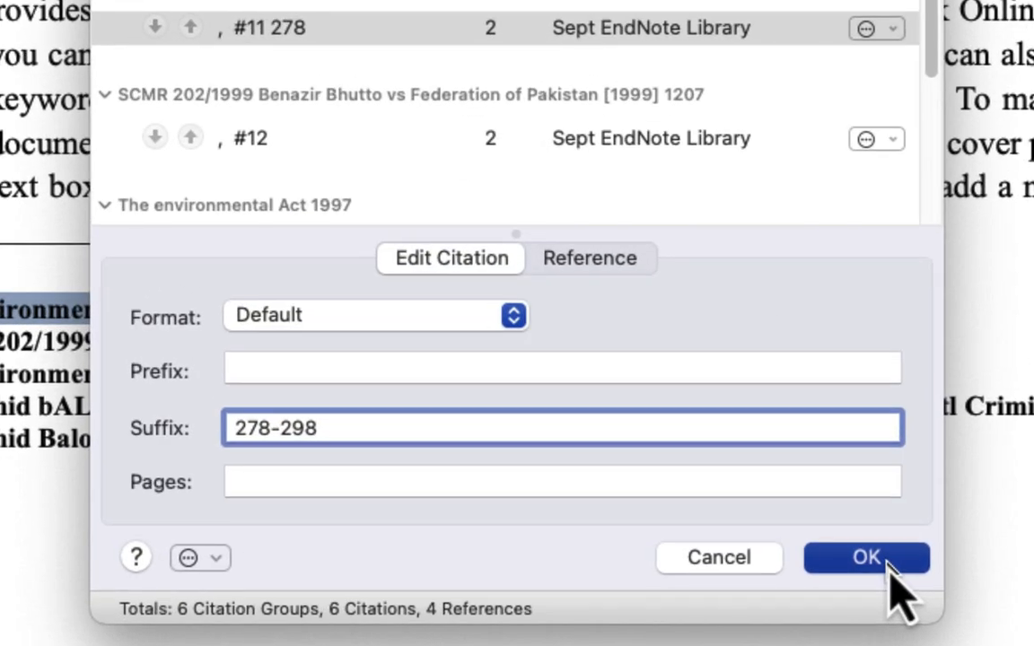
left_click(867, 558)
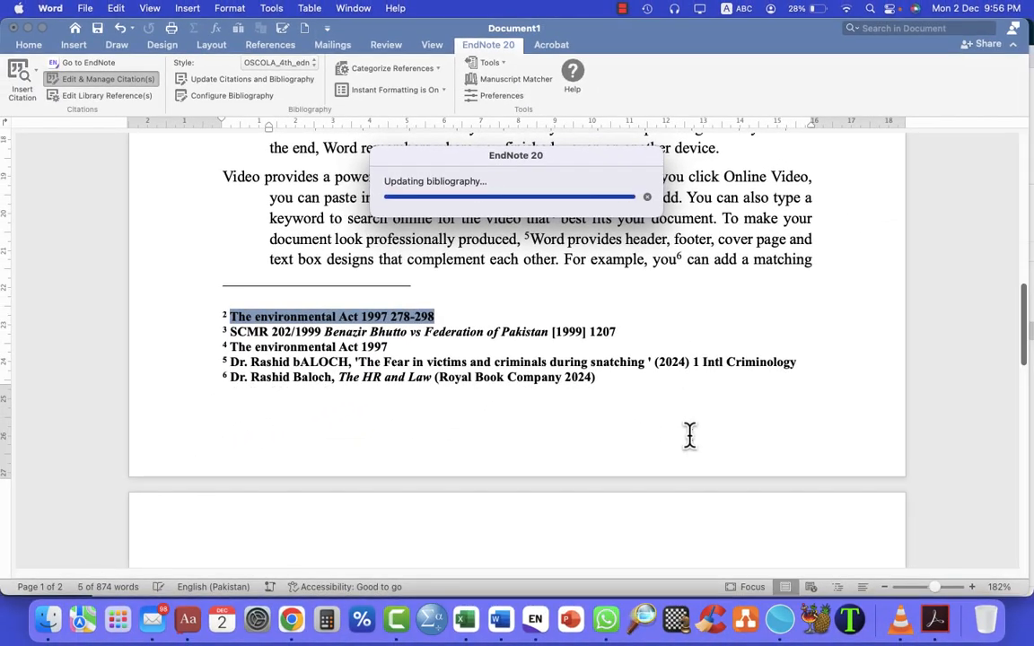
scroll(690, 436, "down", 2)
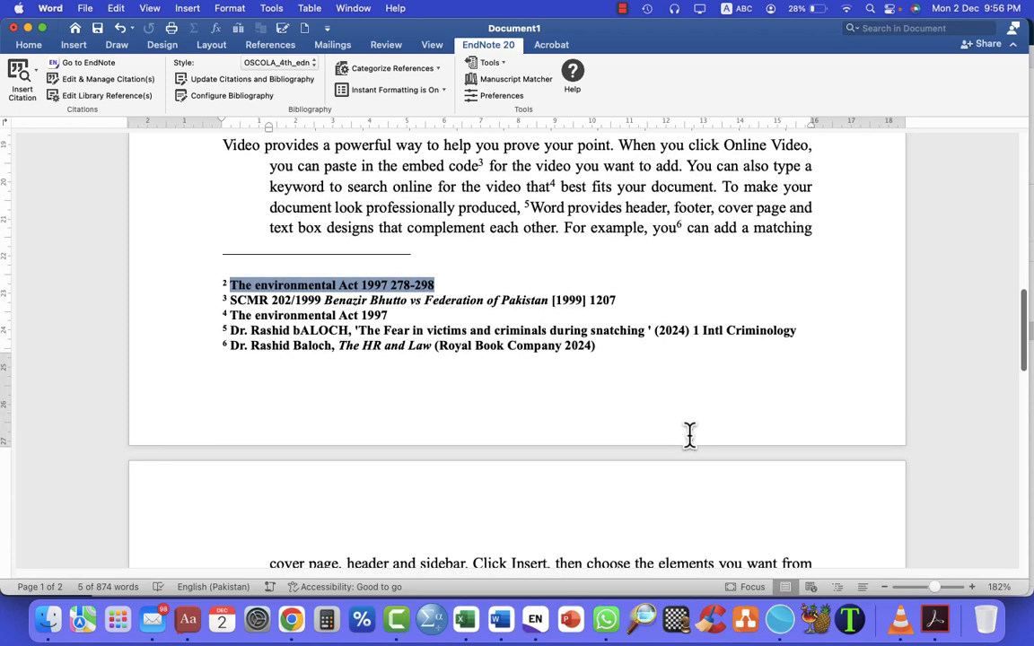
- Update the citations and the References bibliography from the EndNote 20 tab
scroll(689, 435, "down", 15)
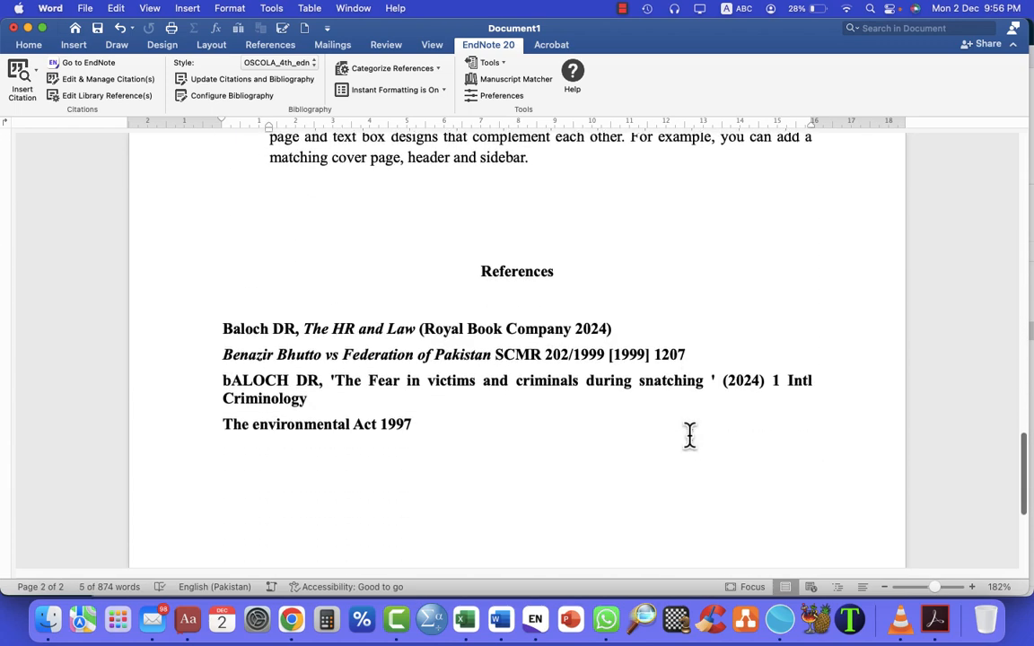
left_click(593, 364)
double_click(514, 352)
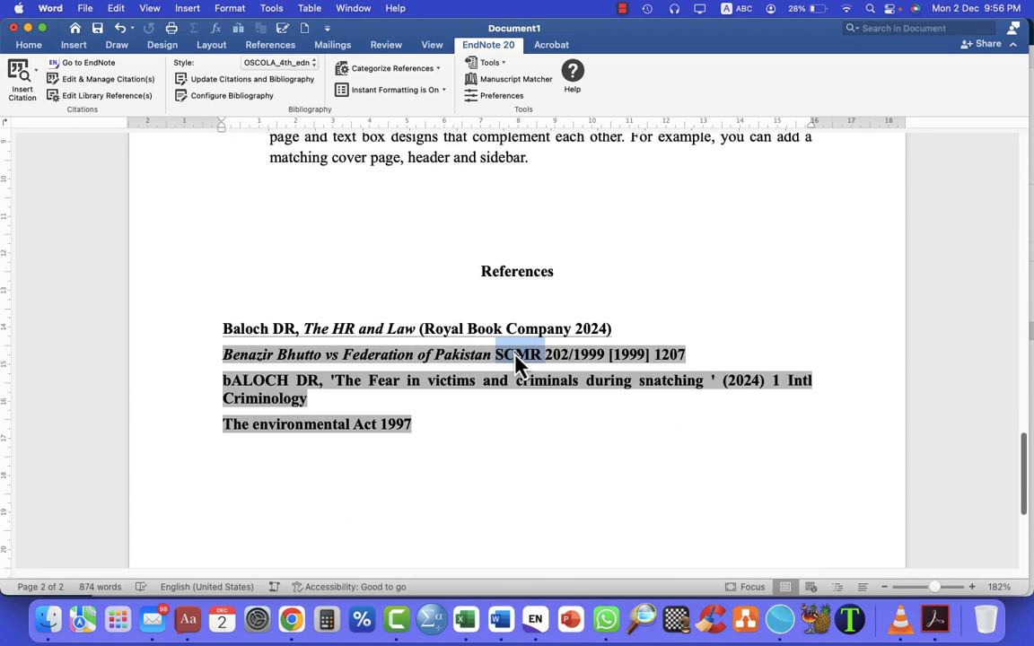
scroll(422, 305, "up", 5)
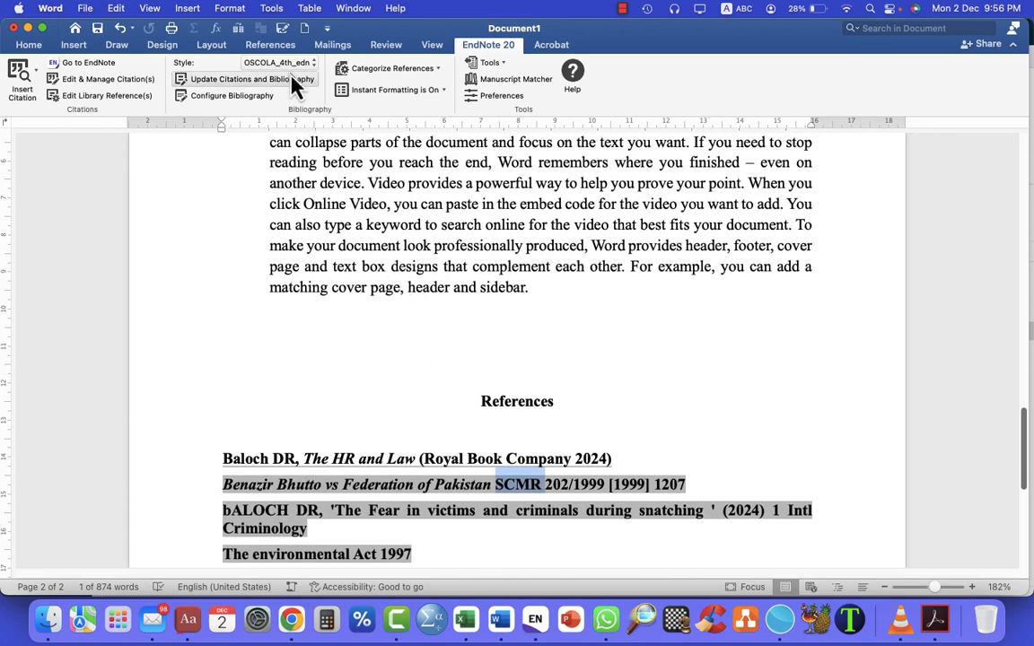
left_click(293, 83)
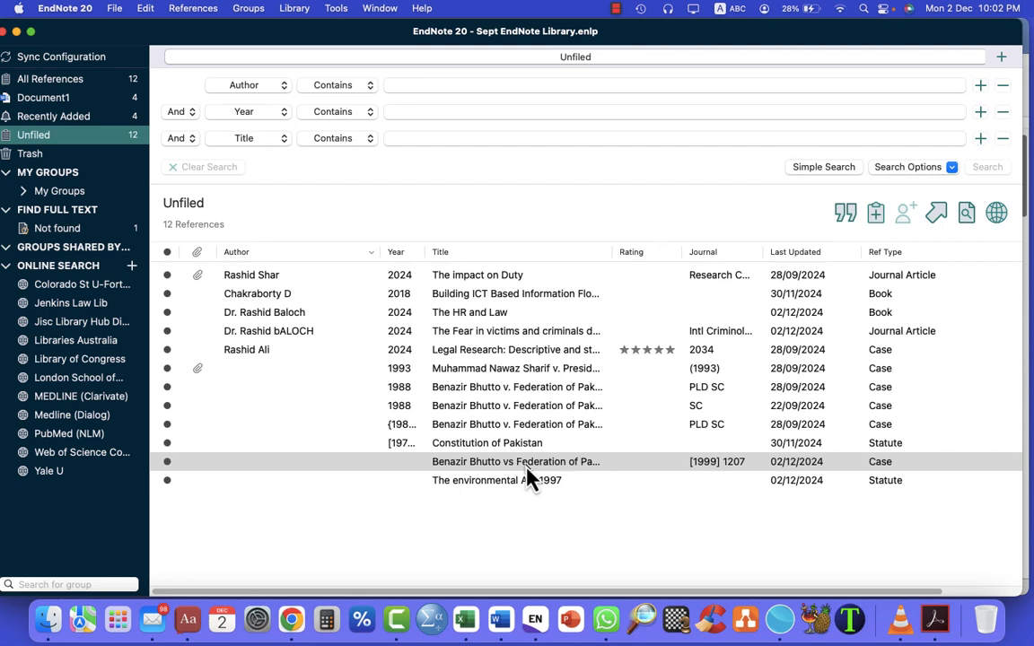
- Remove 1999 from the Benazir Bhutto case's call number, leaving SCMR 202/, and save
left_click(527, 464)
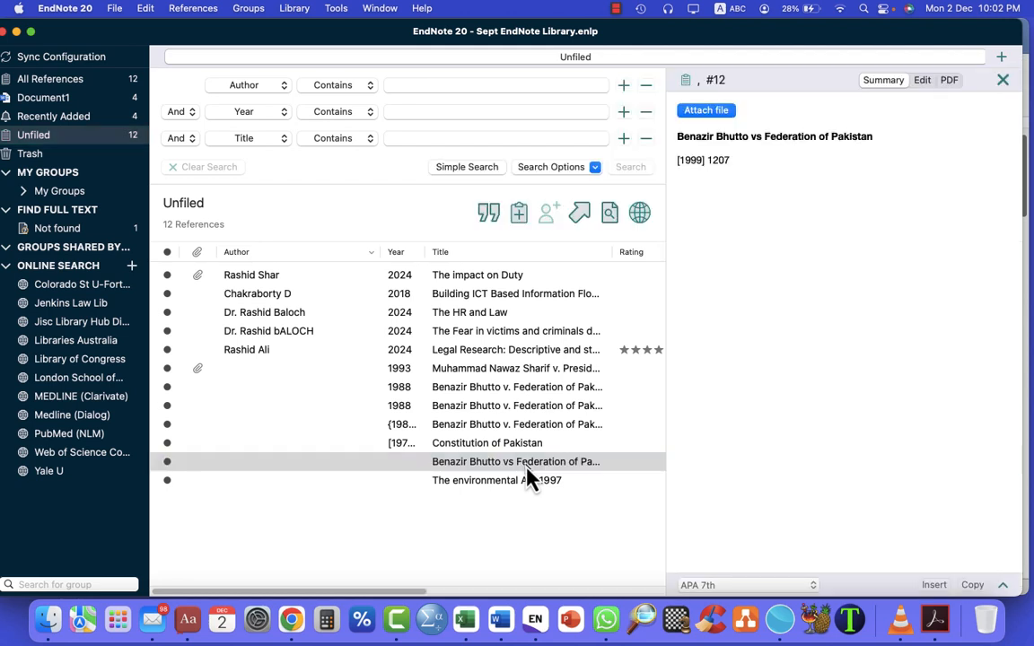
left_click(924, 82)
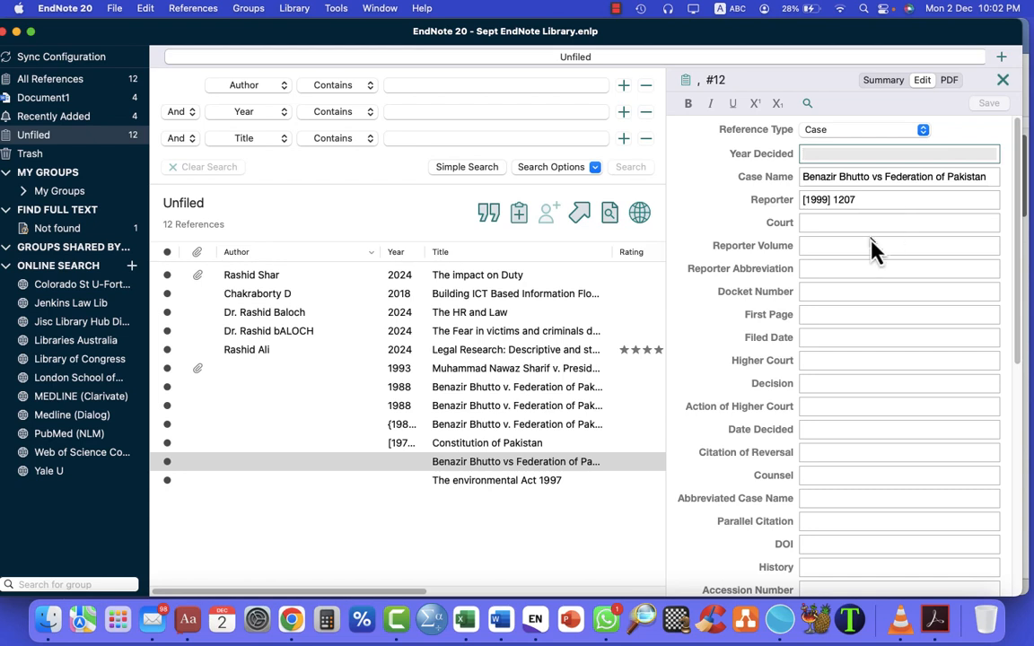
scroll(870, 249, "down", 5)
scroll(870, 235, "up", 3)
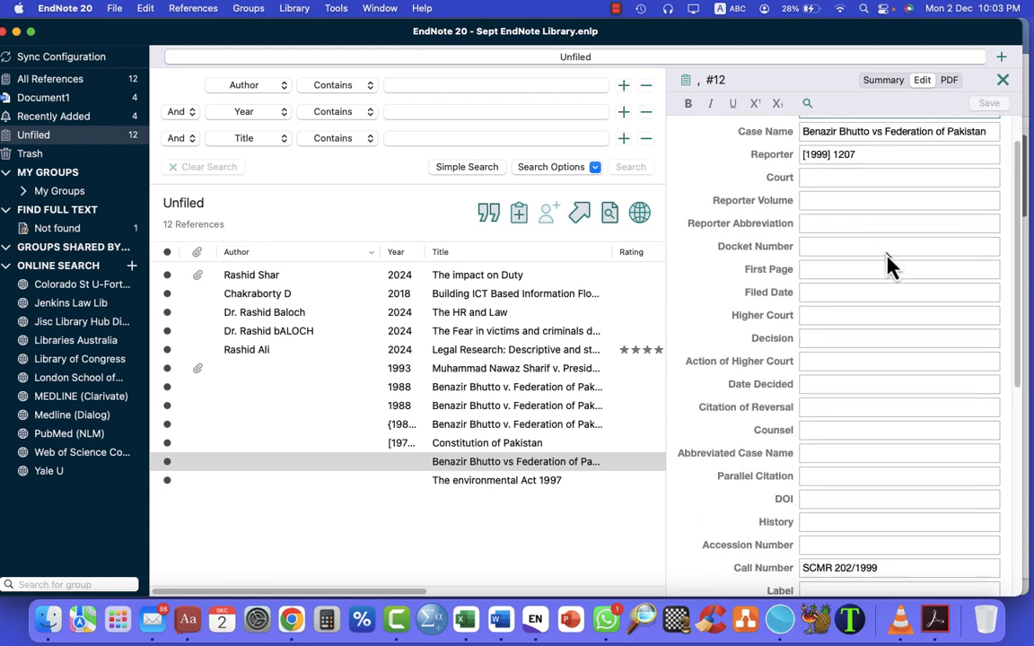
scroll(889, 266, "down", 2)
double_click(867, 489)
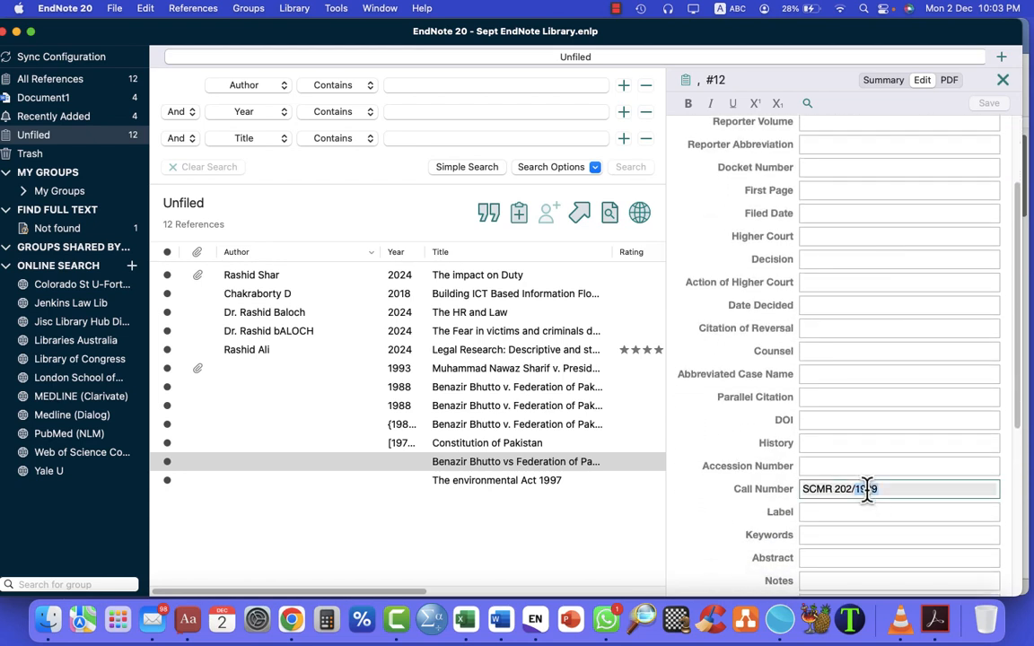
key("BackSpace")
left_click(989, 106)
- Set the case's Reporter Volume to 342 and save
scroll(857, 345, "up", 5)
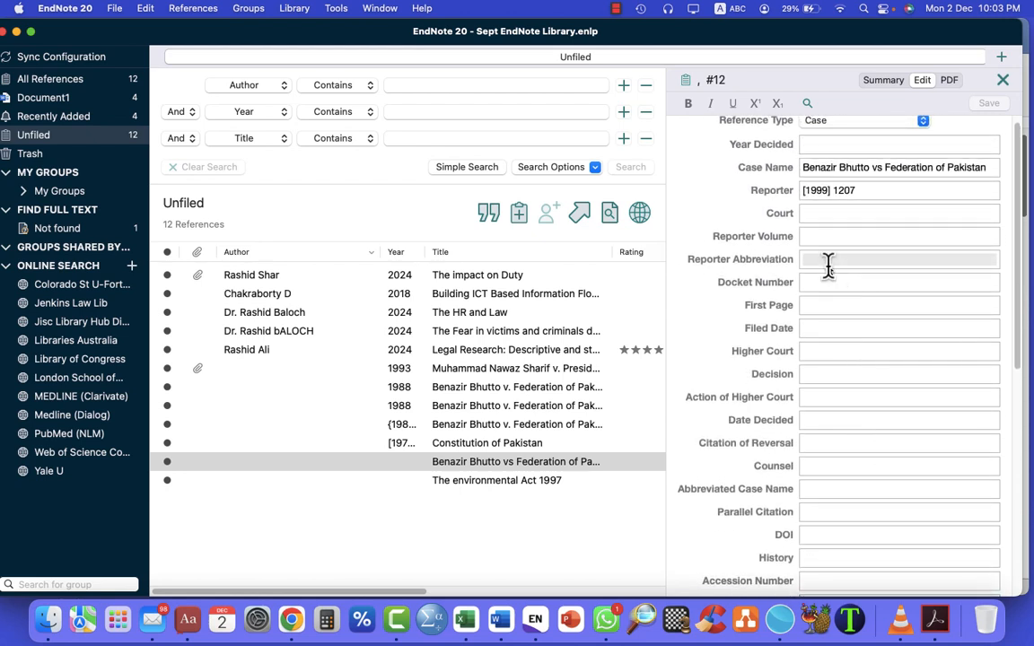
left_click(819, 237)
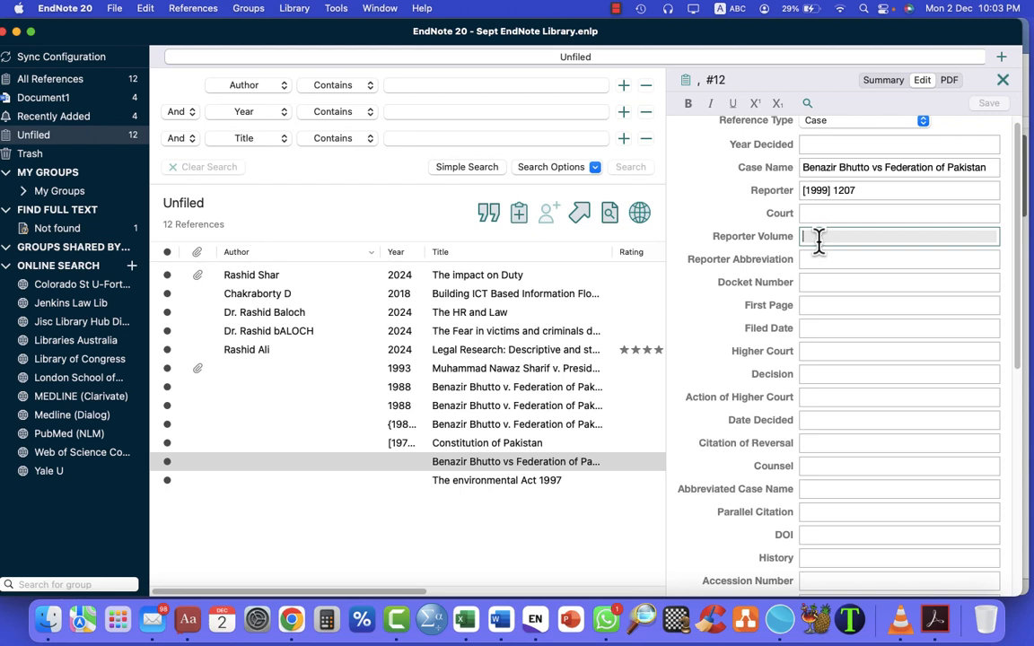
type("342")
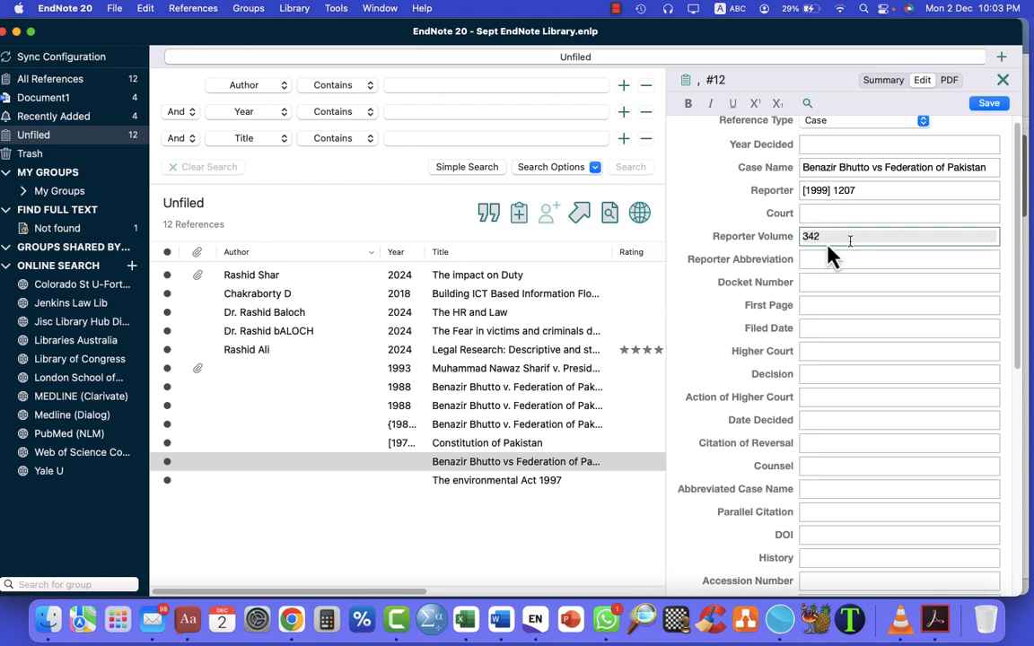
left_click(995, 107)
- Back in Word, update citations so footnote 3 shows SCMR 202 without the year
left_click(501, 619)
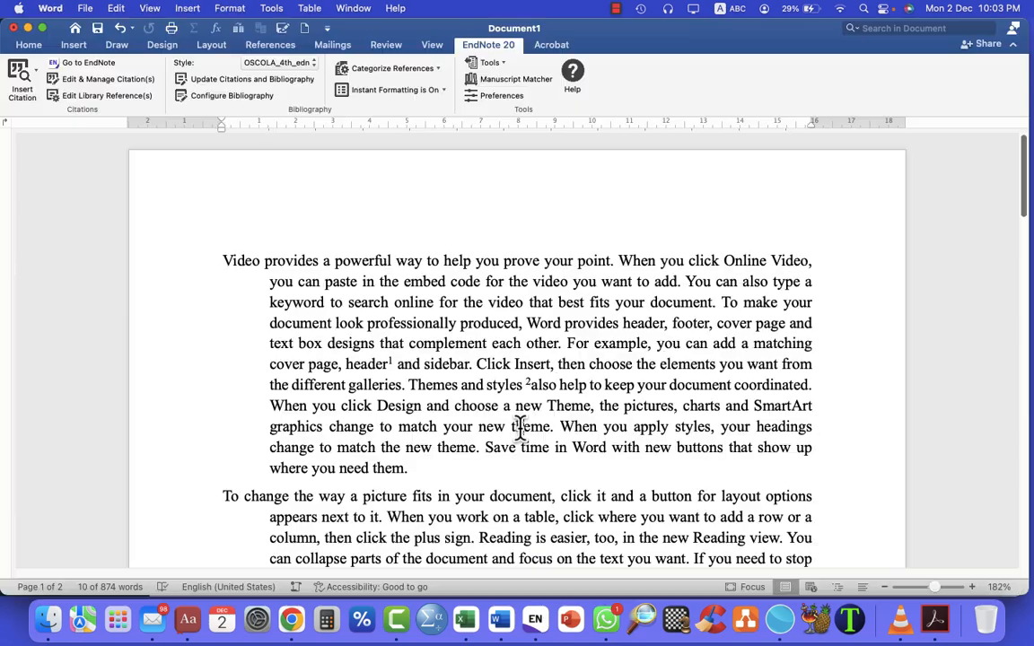
scroll(520, 427, "down", 9)
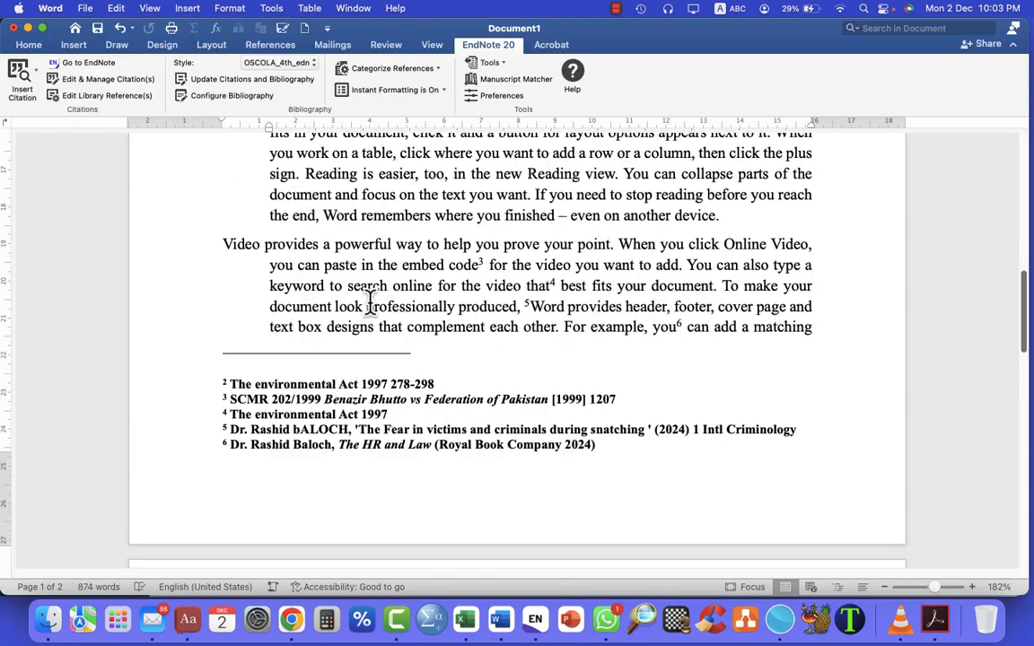
left_click(279, 80)
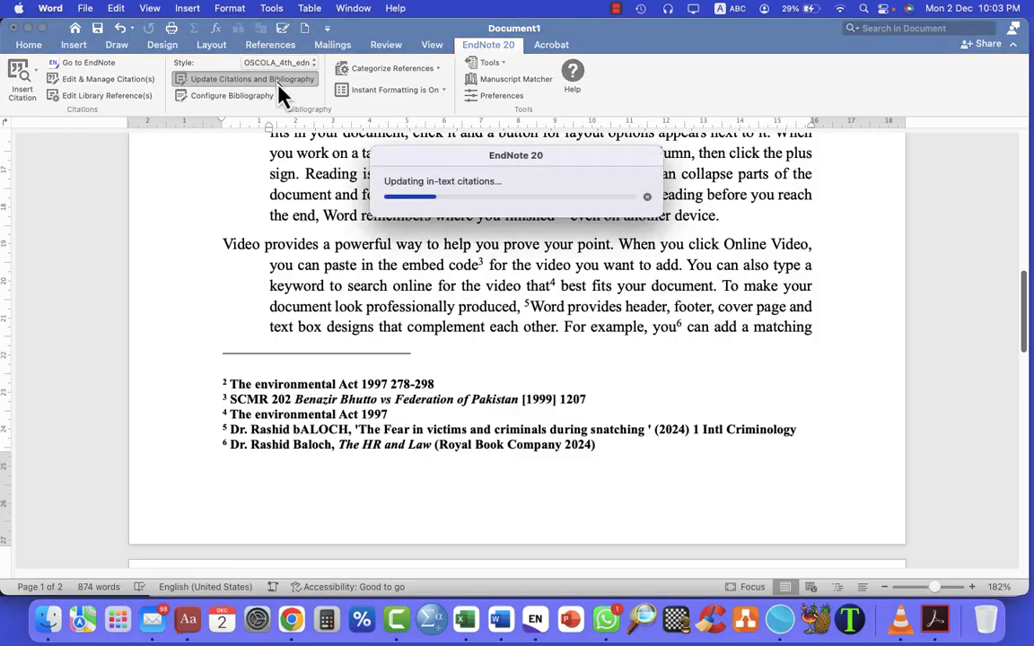